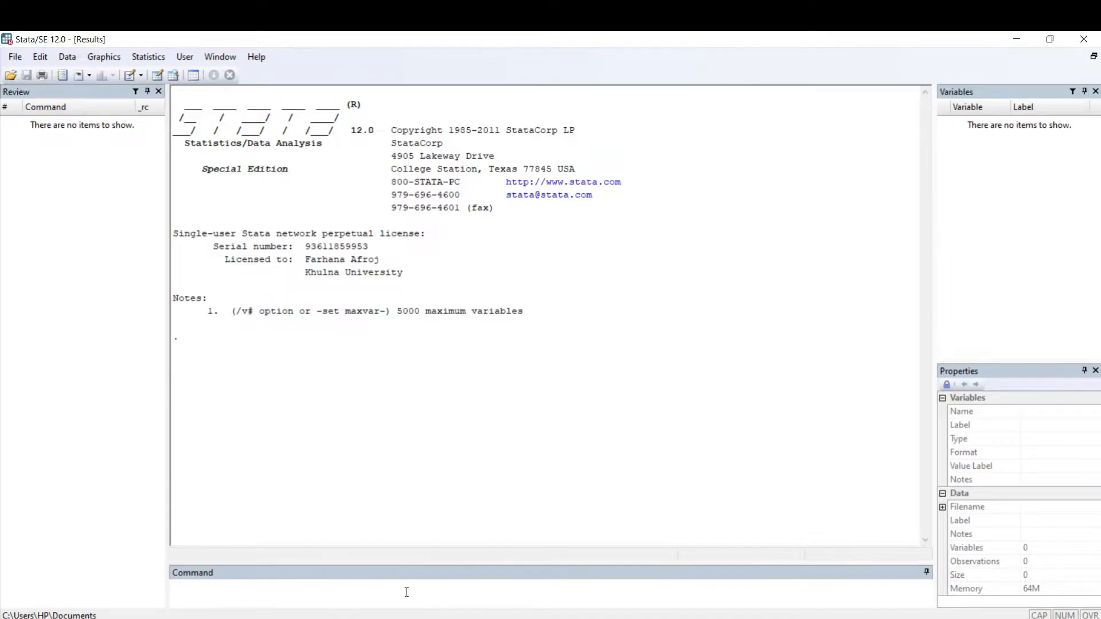
left_click(16, 56)
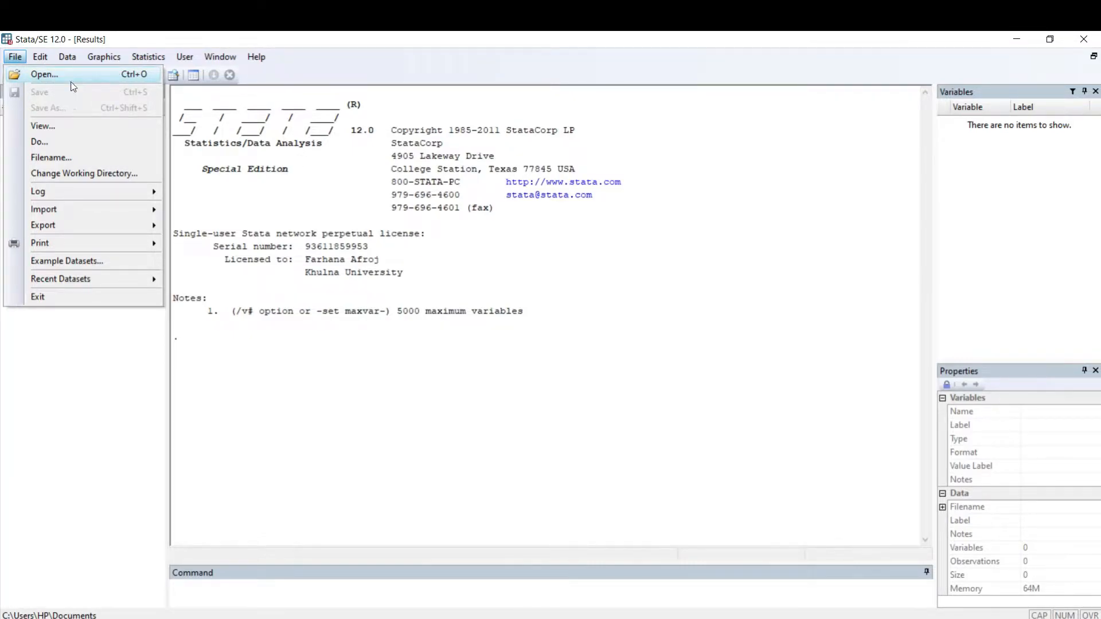
mouse_move(77, 211)
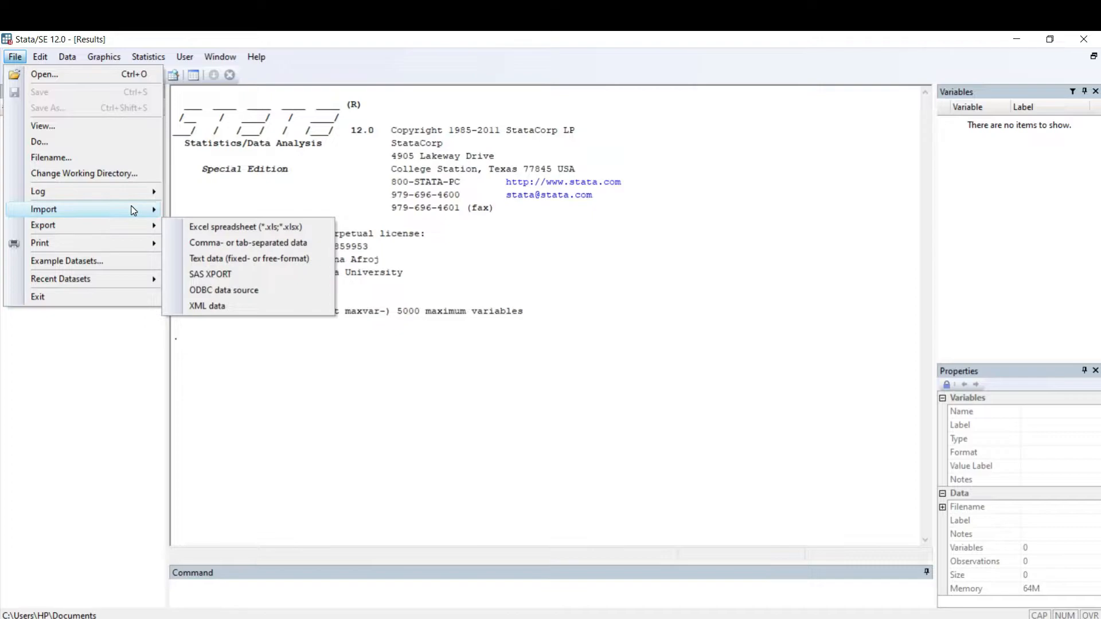
mouse_move(133, 210)
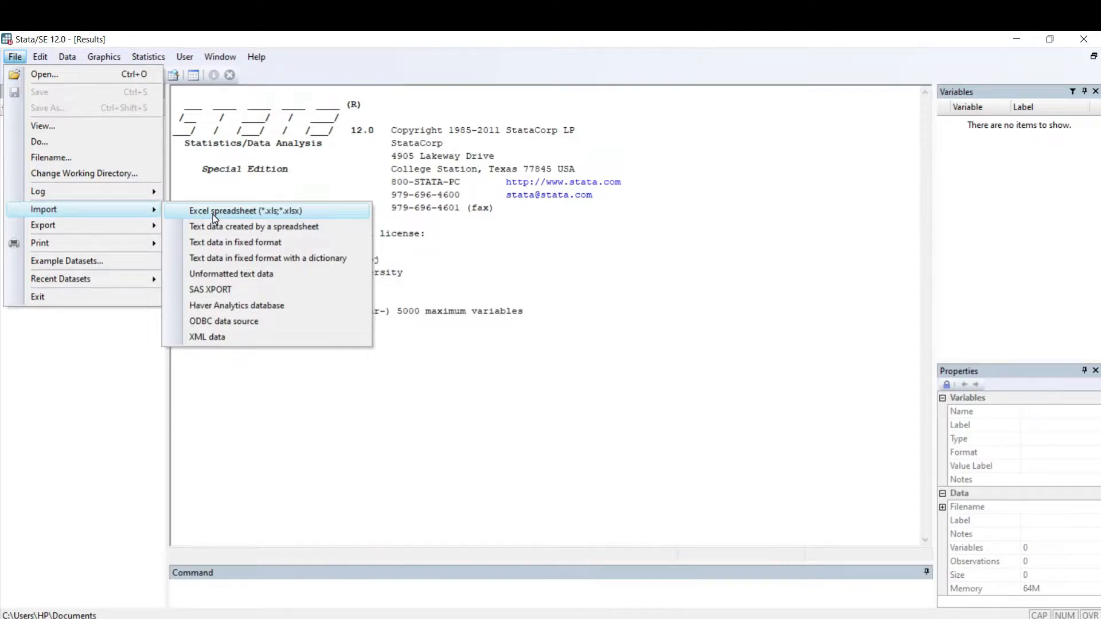
mouse_move(67, 57)
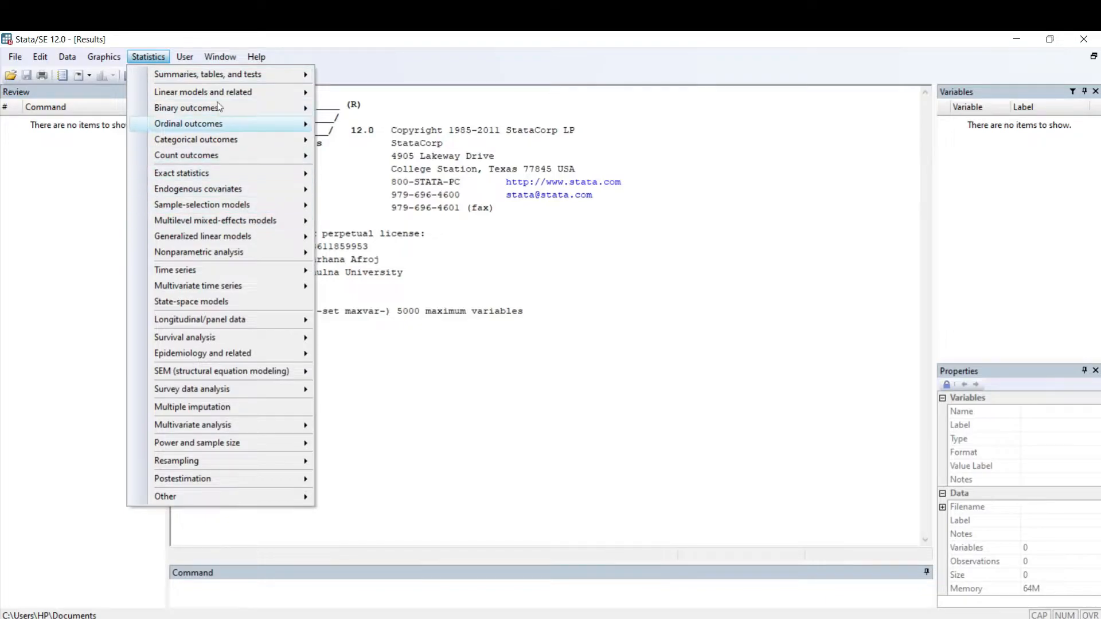
mouse_move(246, 192)
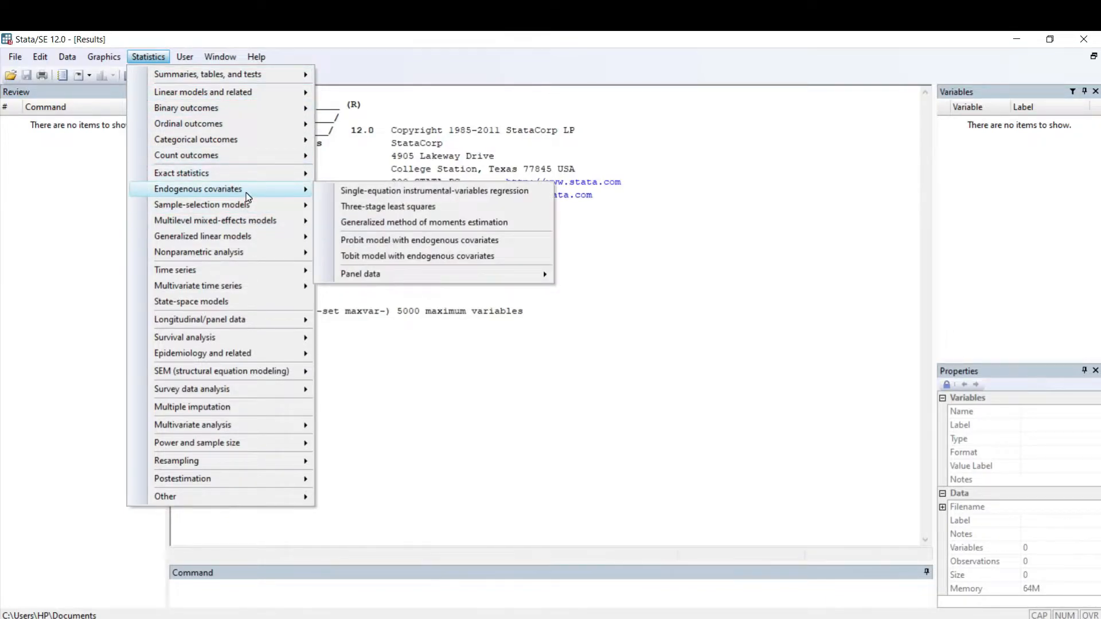
mouse_move(200, 160)
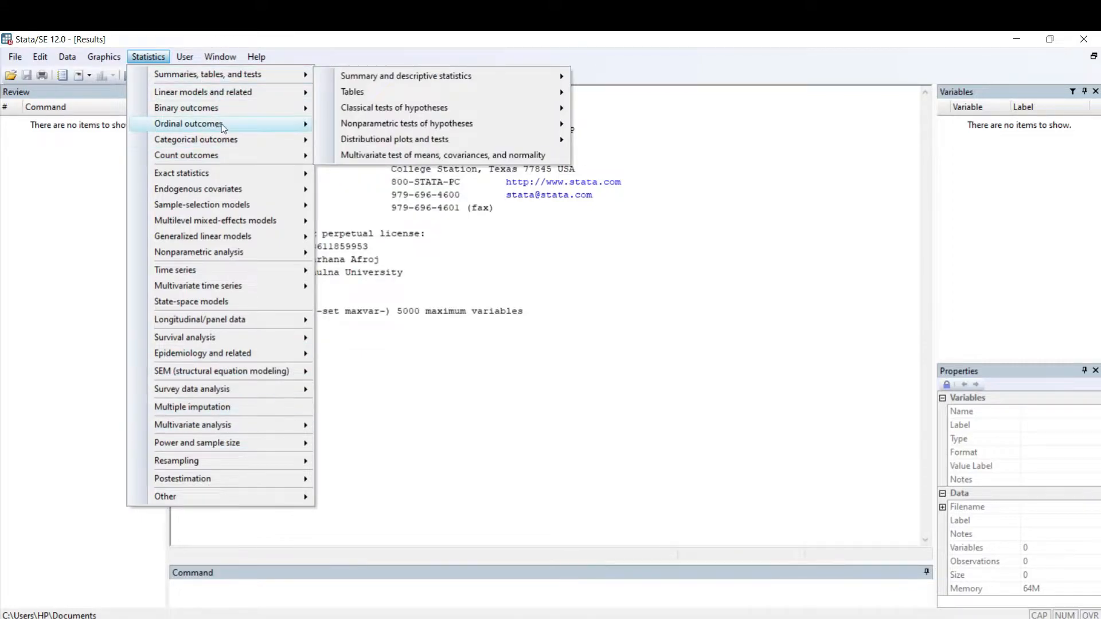
mouse_move(216, 58)
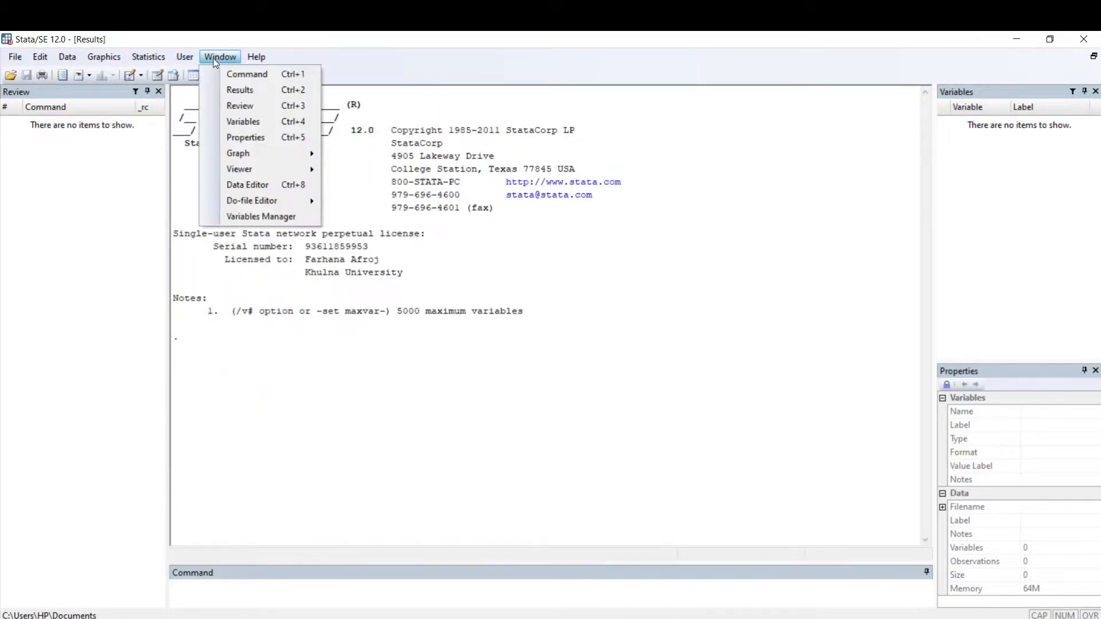
mouse_move(252, 60)
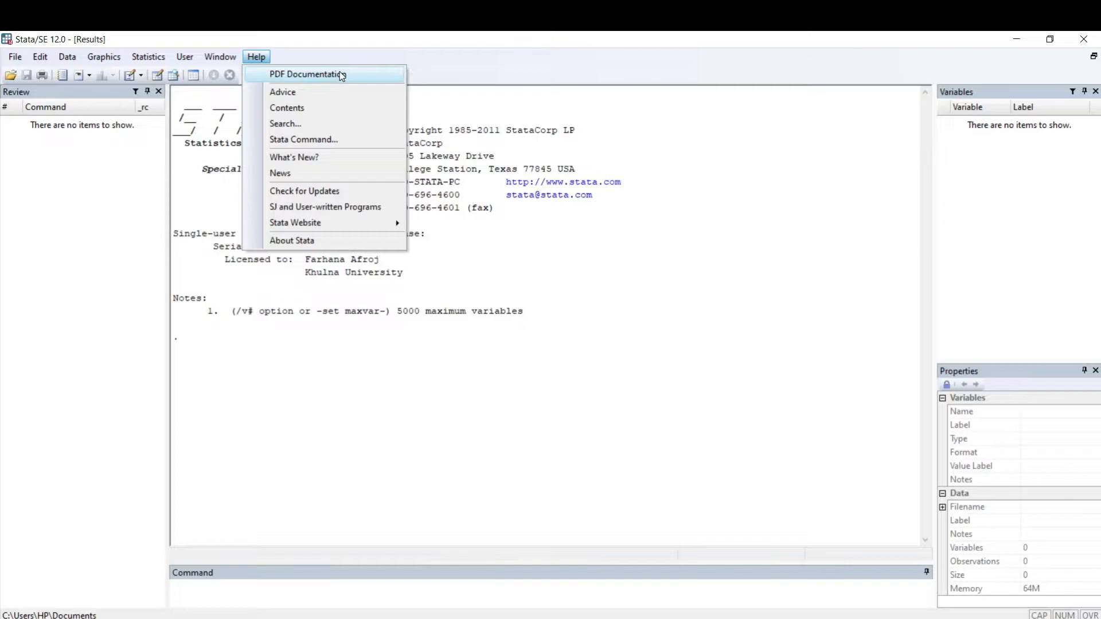
left_click(905, 381)
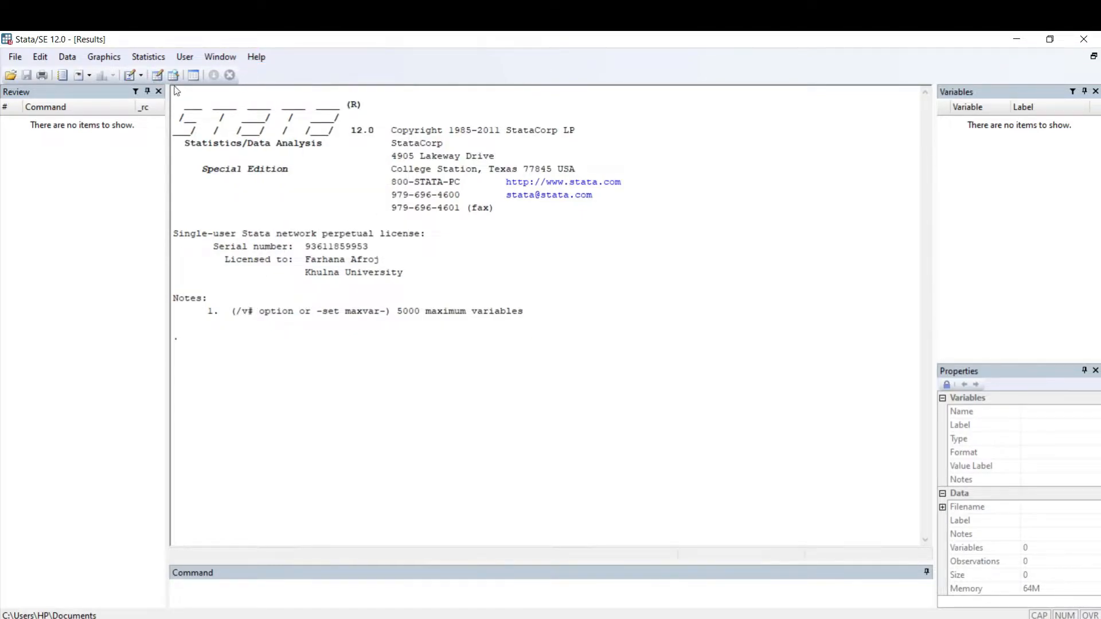
Step: Open the Stata dataset data from New Volume (F:) and view its records in the Data Editor
left_click(17, 56)
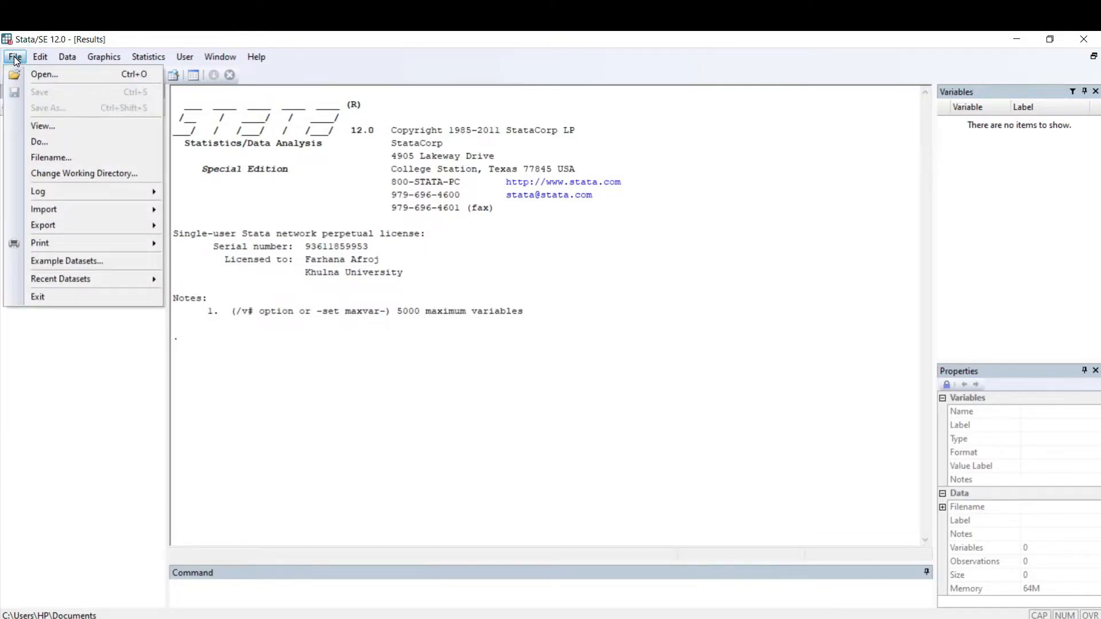
left_click(88, 77)
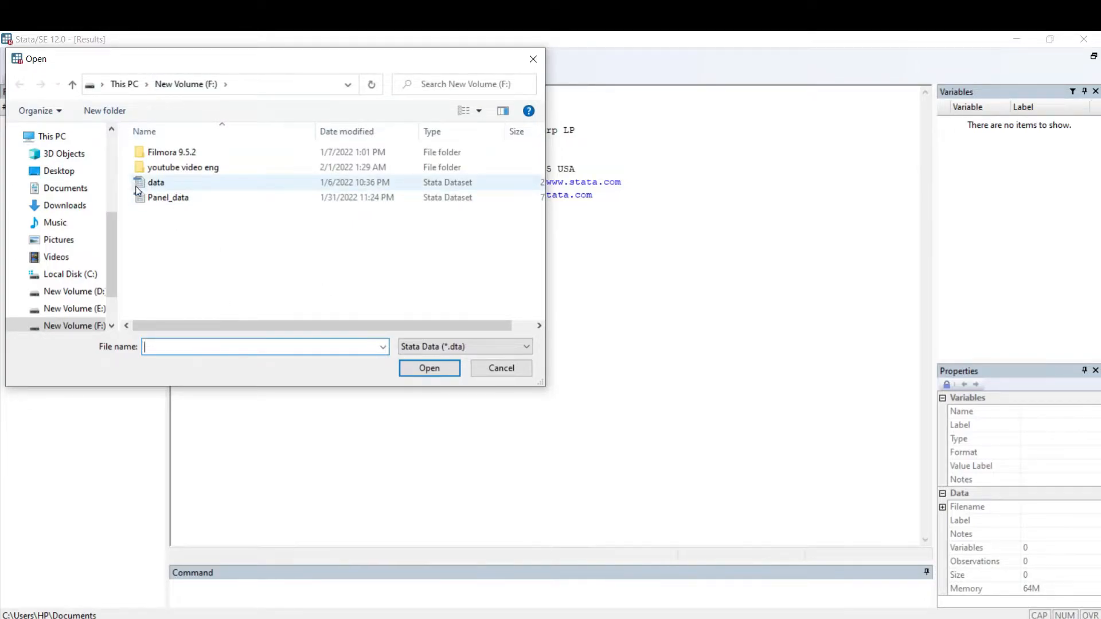
left_click(155, 182)
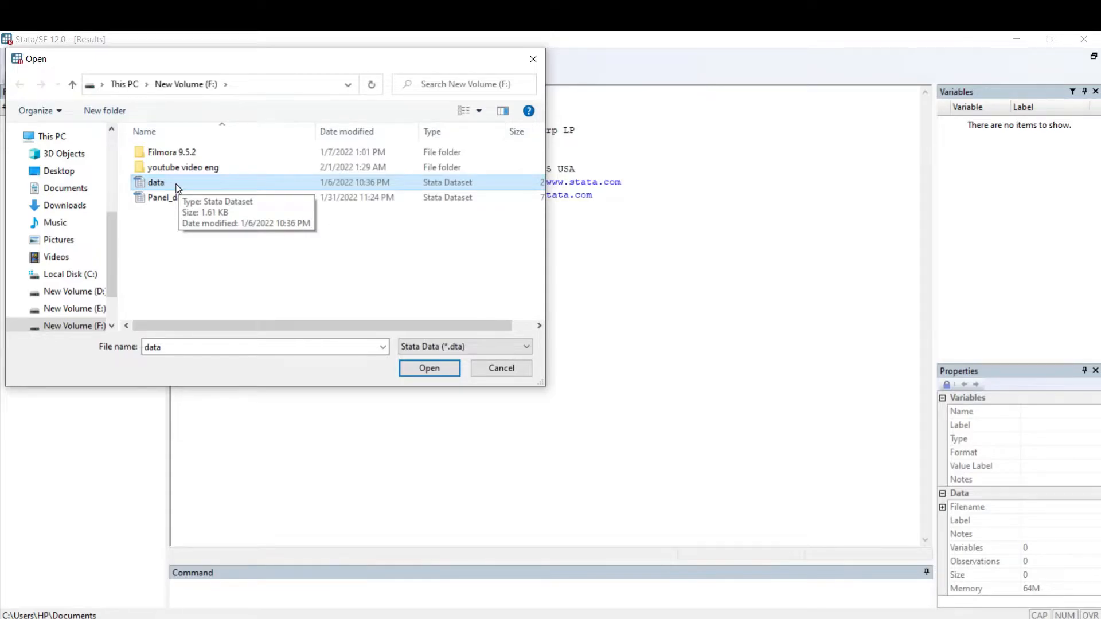
double_click(178, 187)
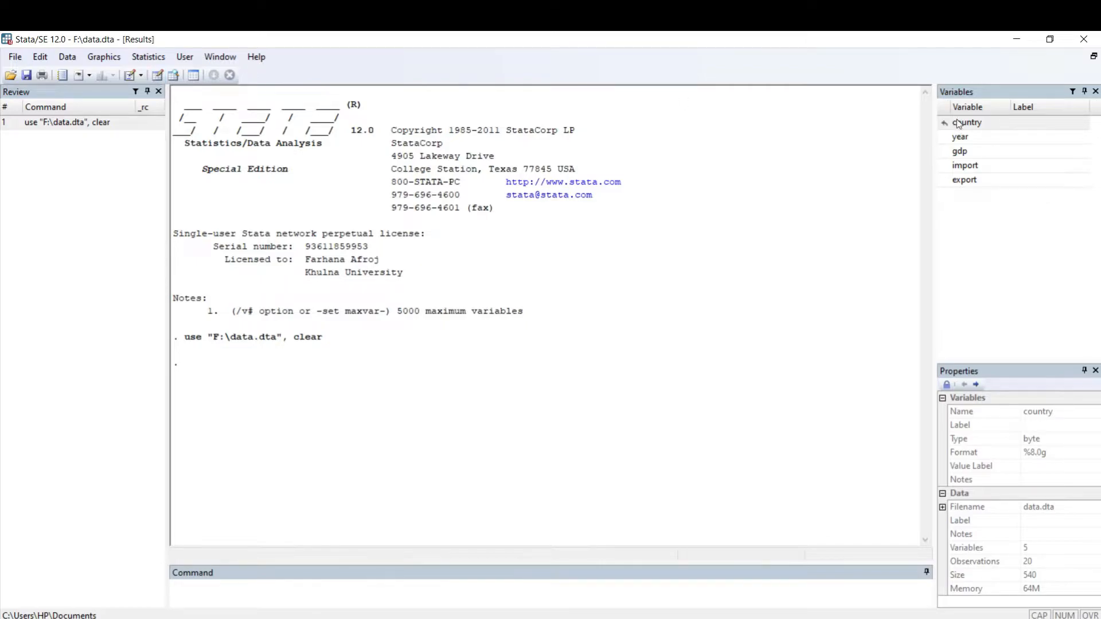
left_click(157, 75)
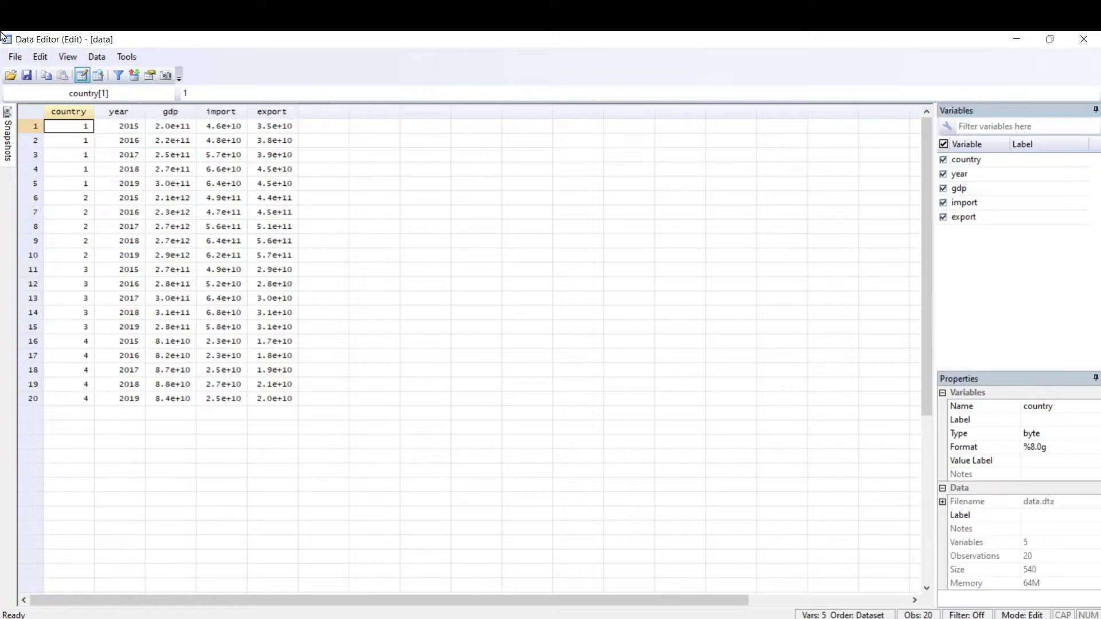
left_click(1084, 39)
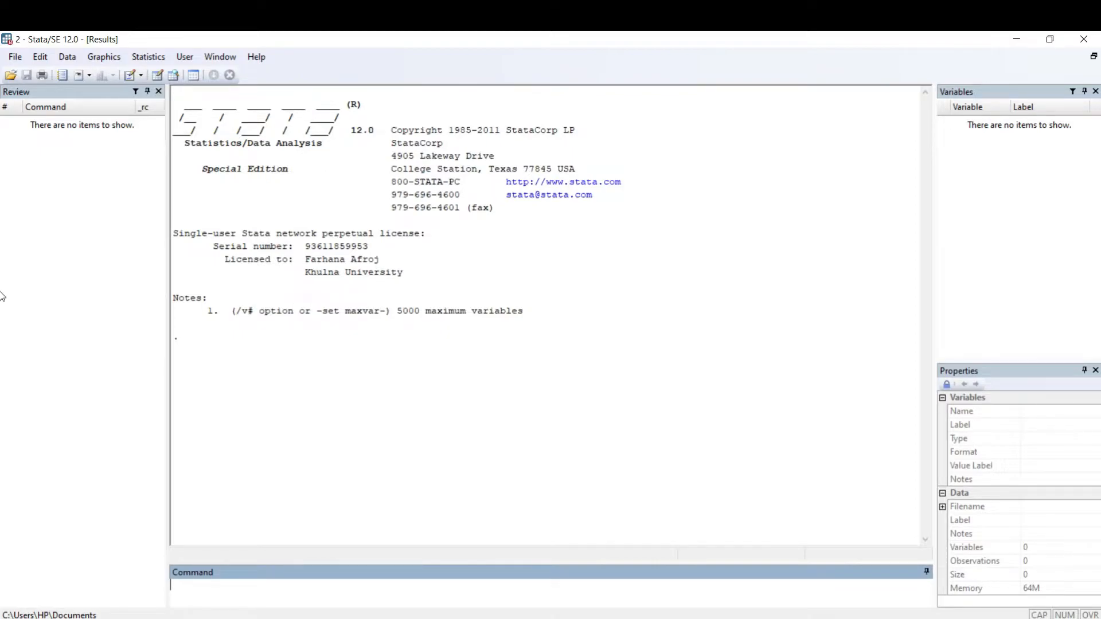
Step: Start an Excel spreadsheet import and choose the workbook 61 from the Data_entry folder as the source
left_click(20, 54)
mouse_move(40, 210)
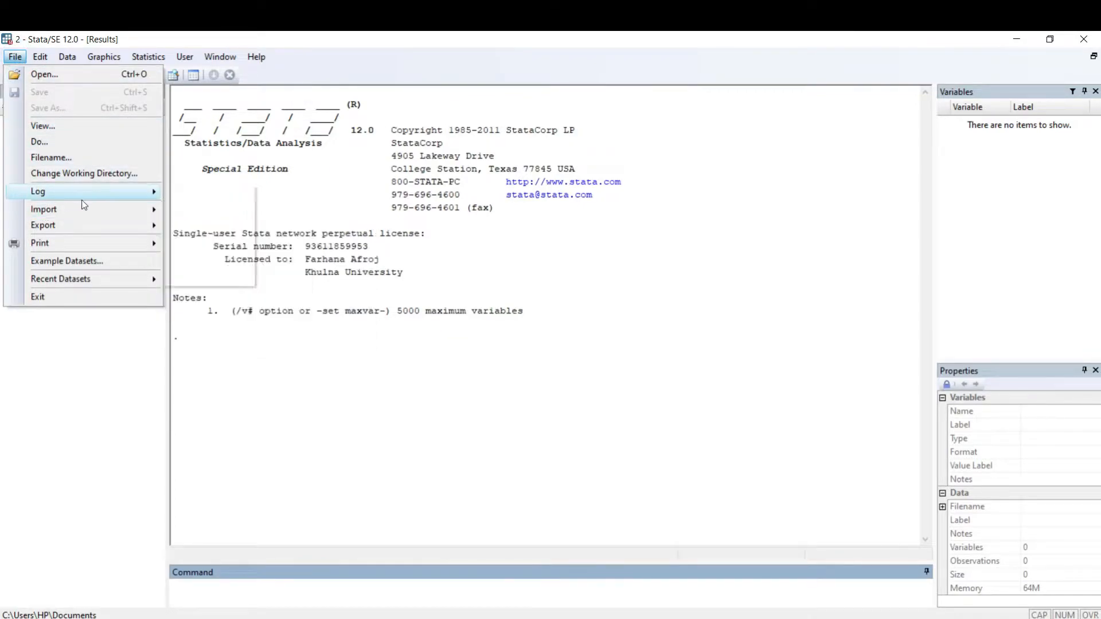
mouse_move(162, 214)
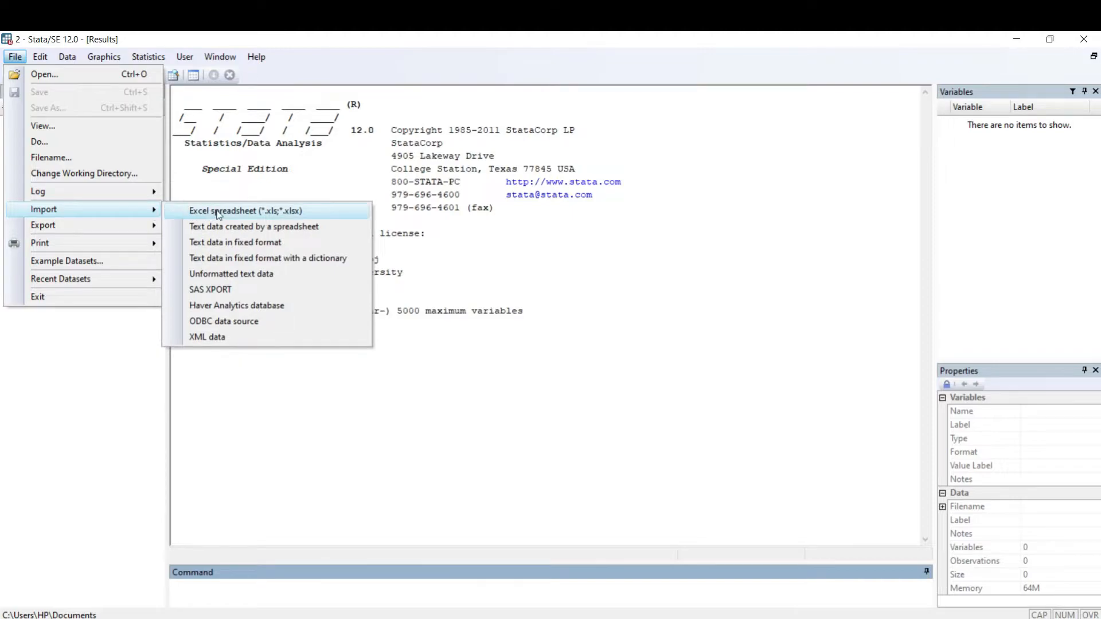
left_click(243, 212)
left_click(246, 212)
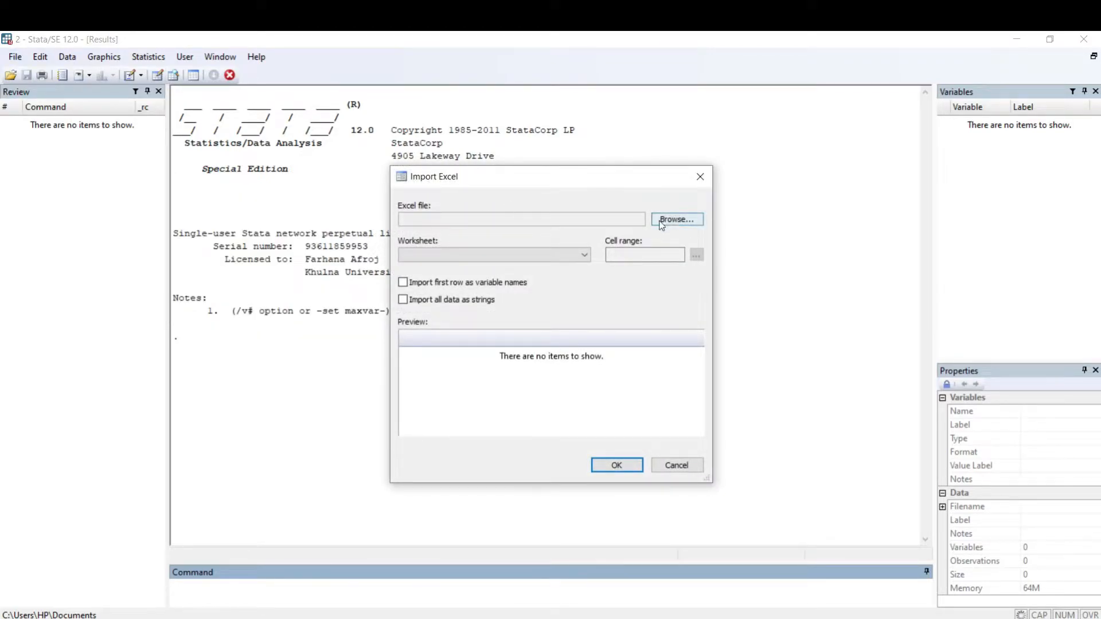
left_click(677, 220)
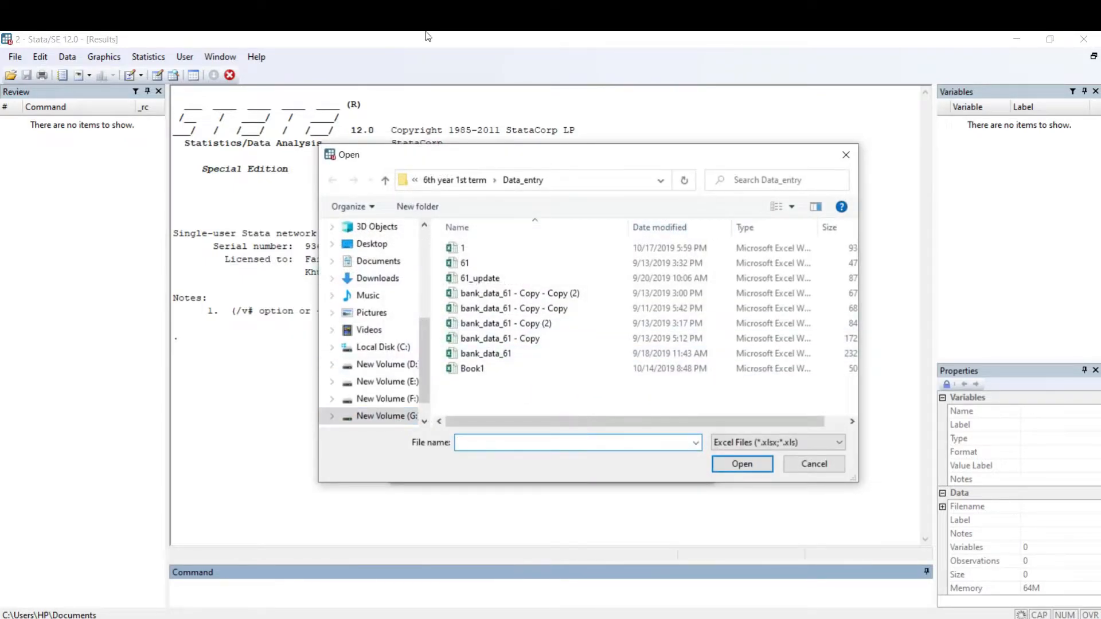
mouse_move(422, 363)
left_mouse_down()
mouse_move(409, 319)
mouse_move(422, 304)
mouse_move(446, 442)
mouse_move(434, 378)
left_mouse_up()
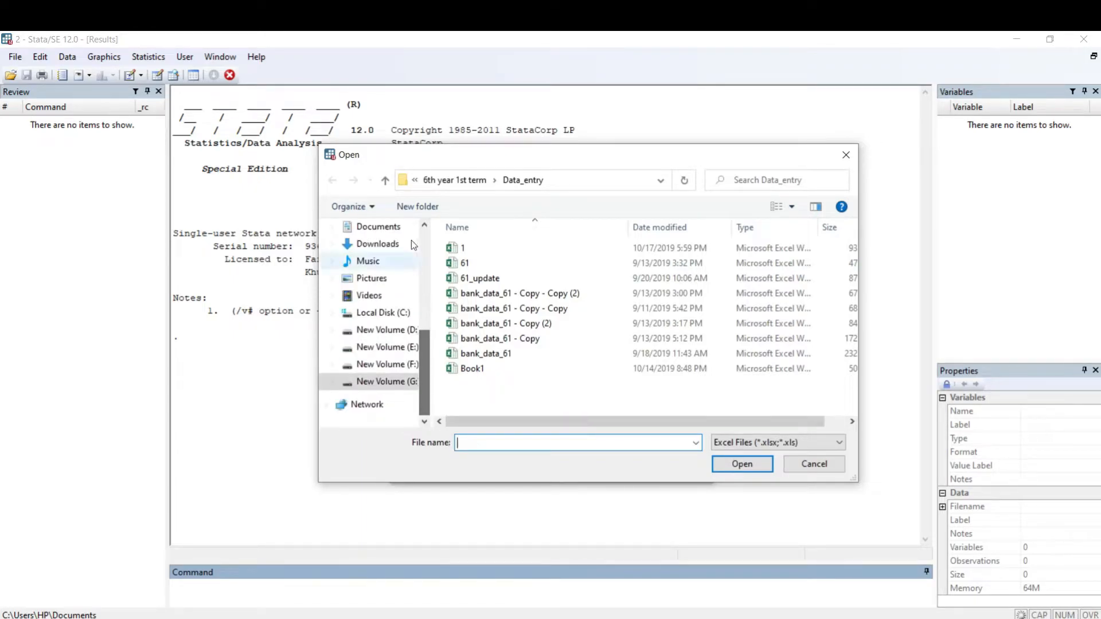
left_click(531, 183)
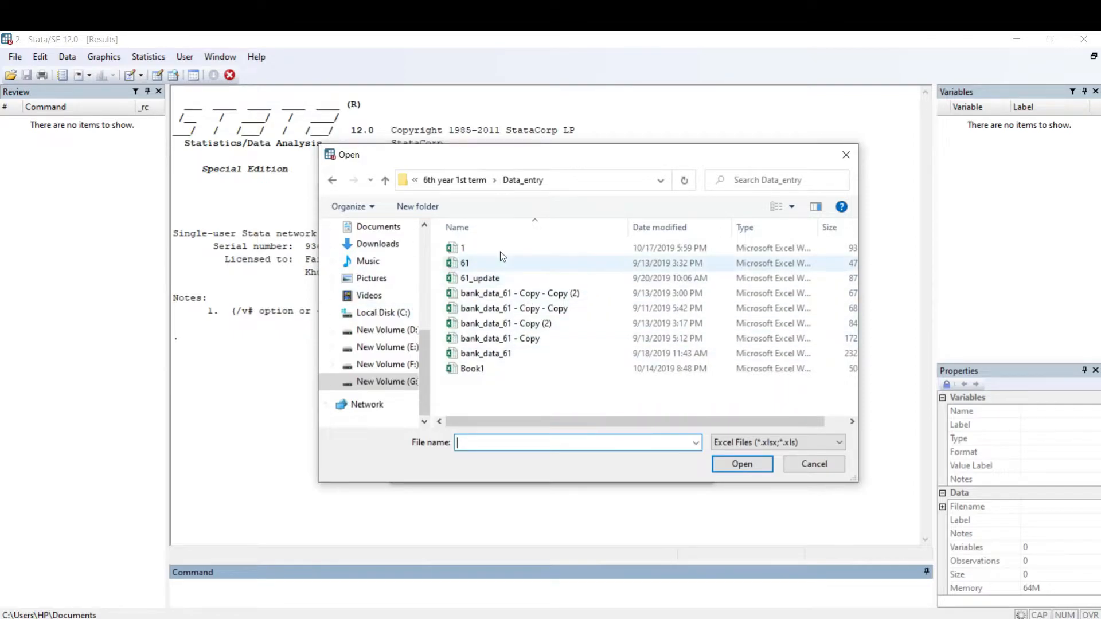
left_click(466, 263)
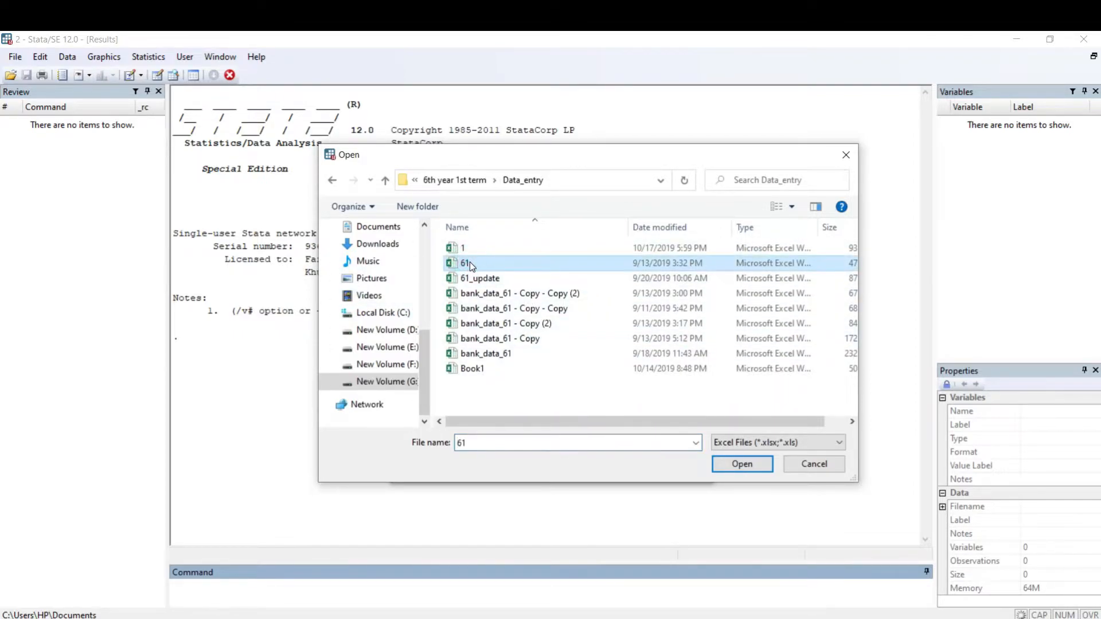
double_click(501, 263)
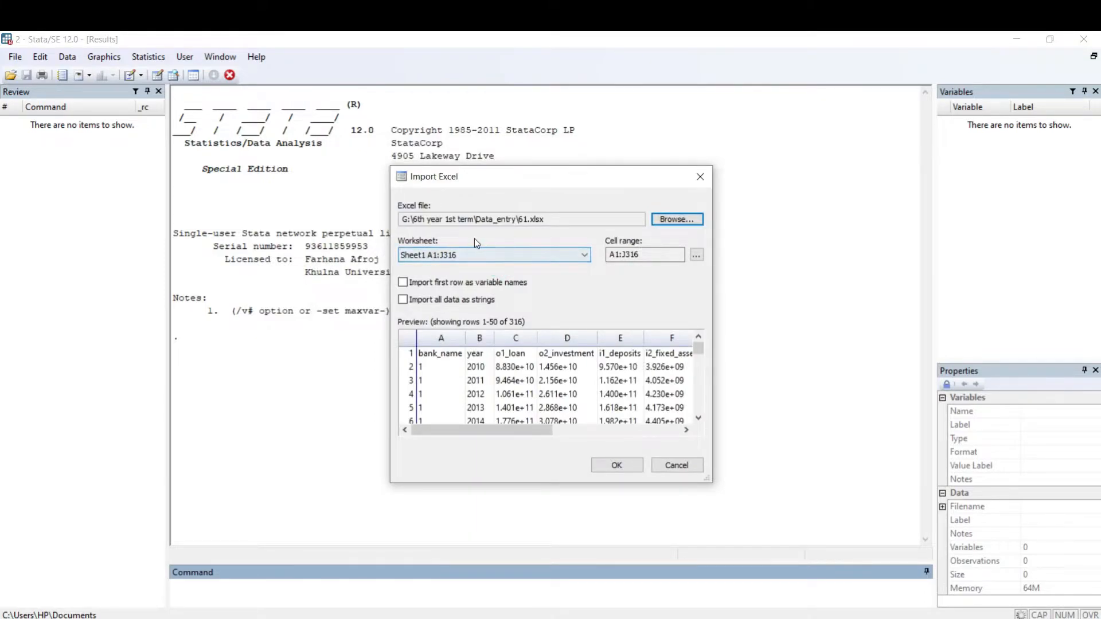
Step: Import worksheet Sheet1 A1:J316 with the first row used as variable names
left_click(545, 257)
left_click(545, 257)
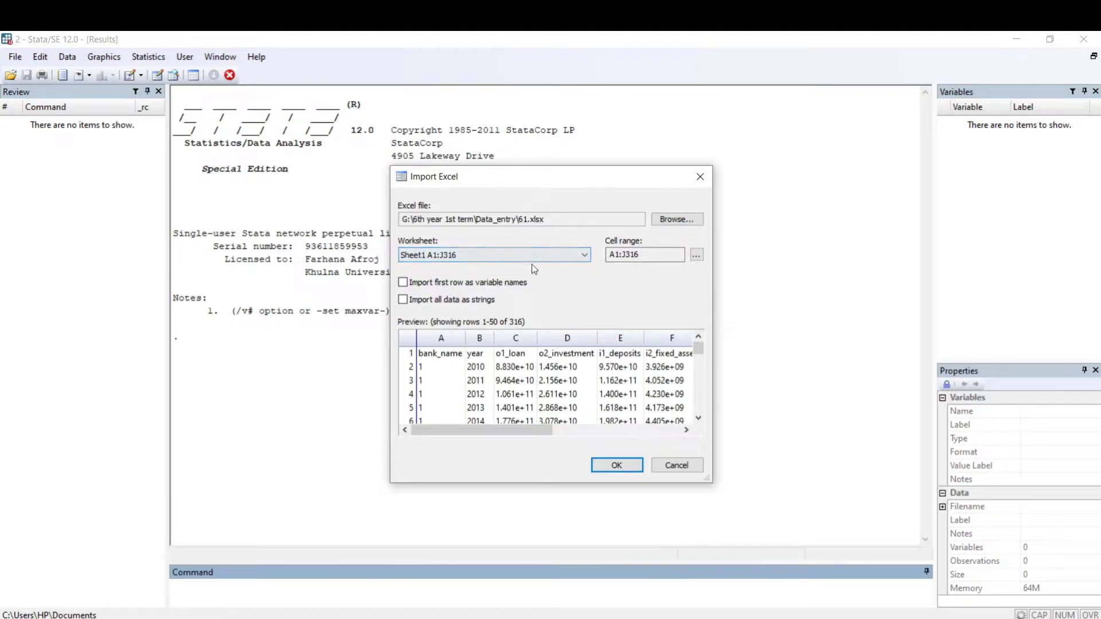
left_click(535, 256)
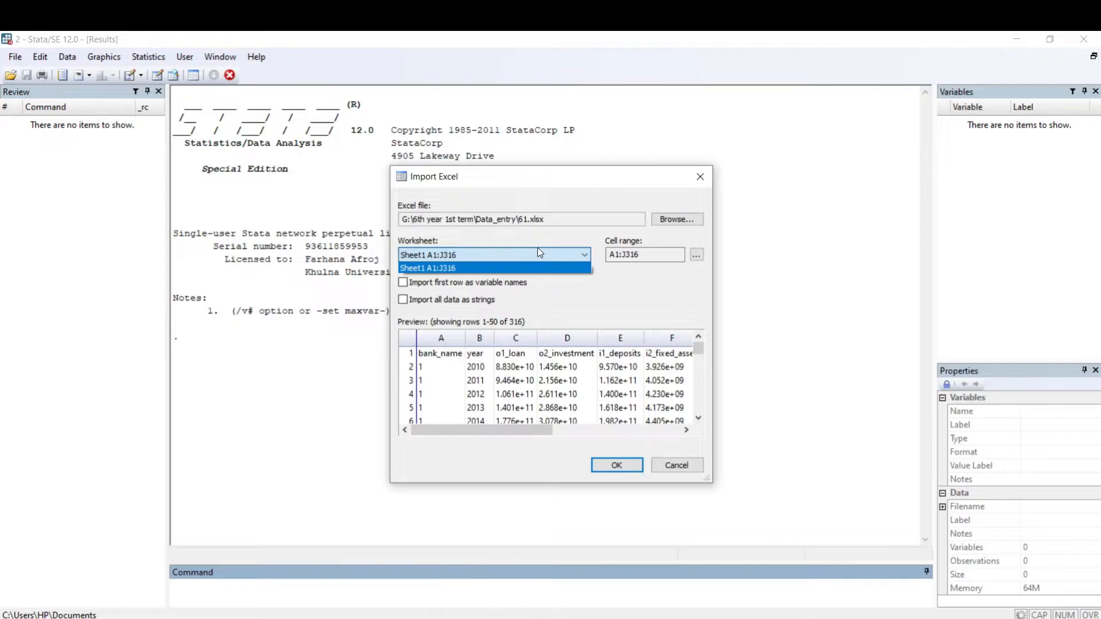
left_click(492, 269)
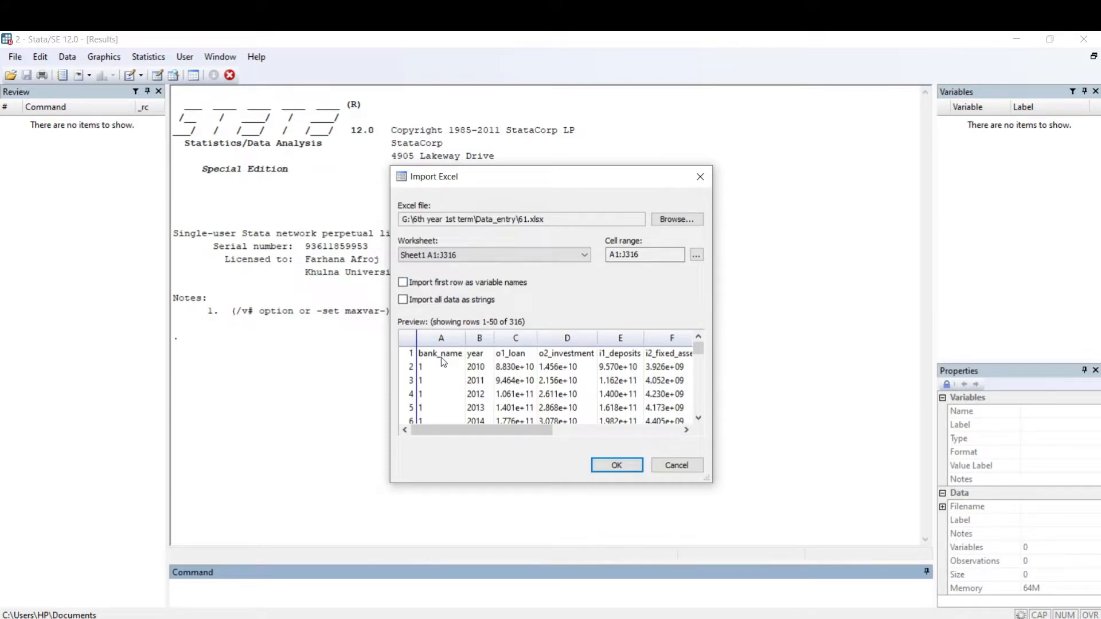
left_click(404, 283)
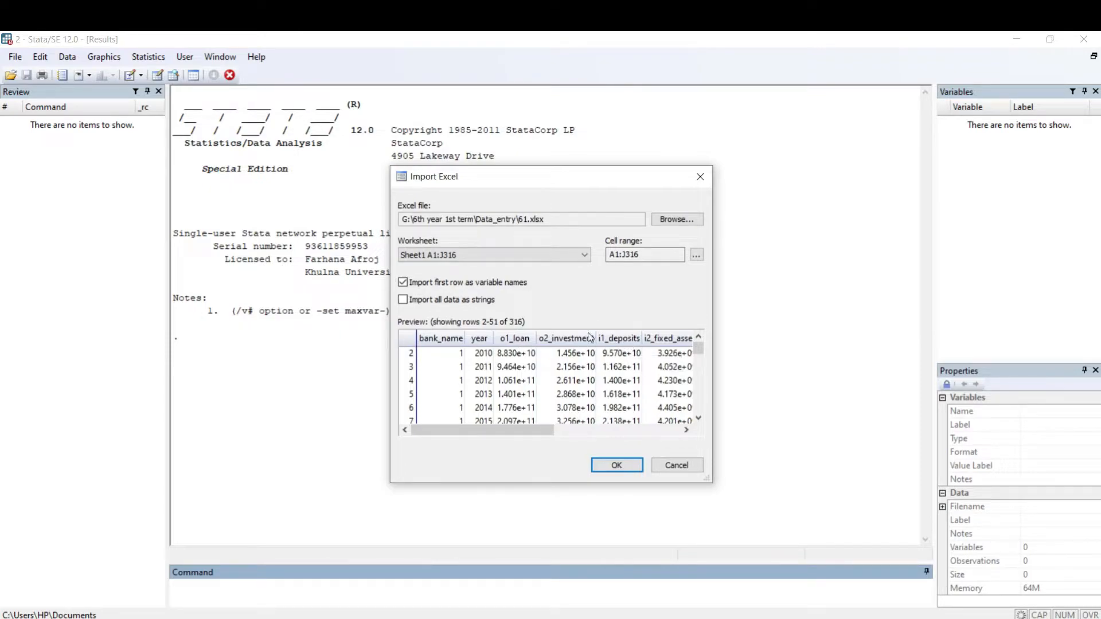
left_click(402, 281)
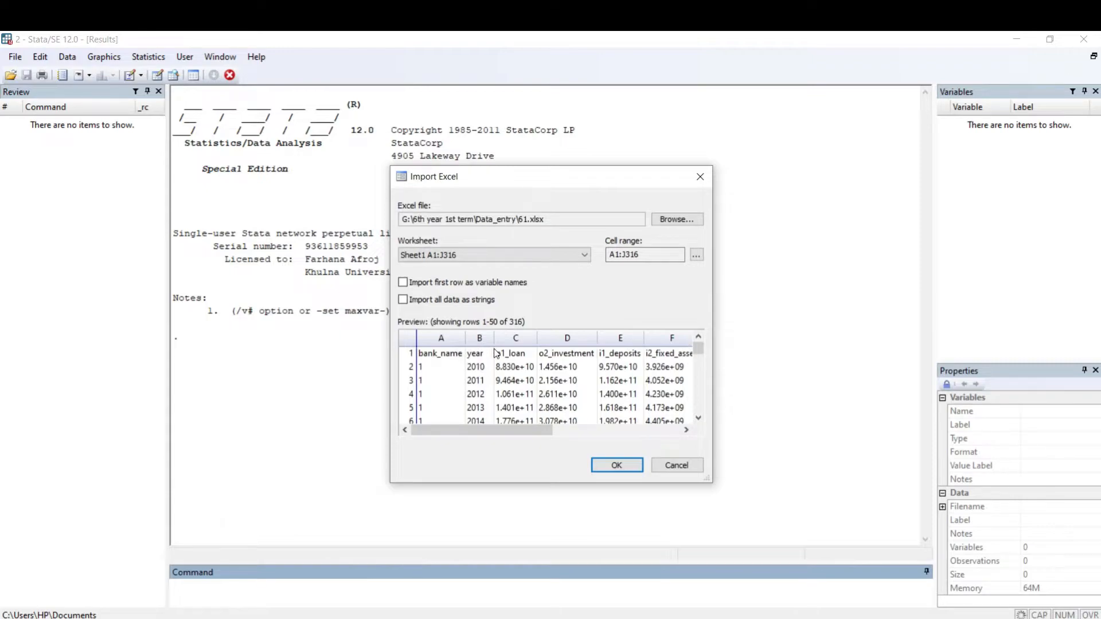
left_click(405, 283)
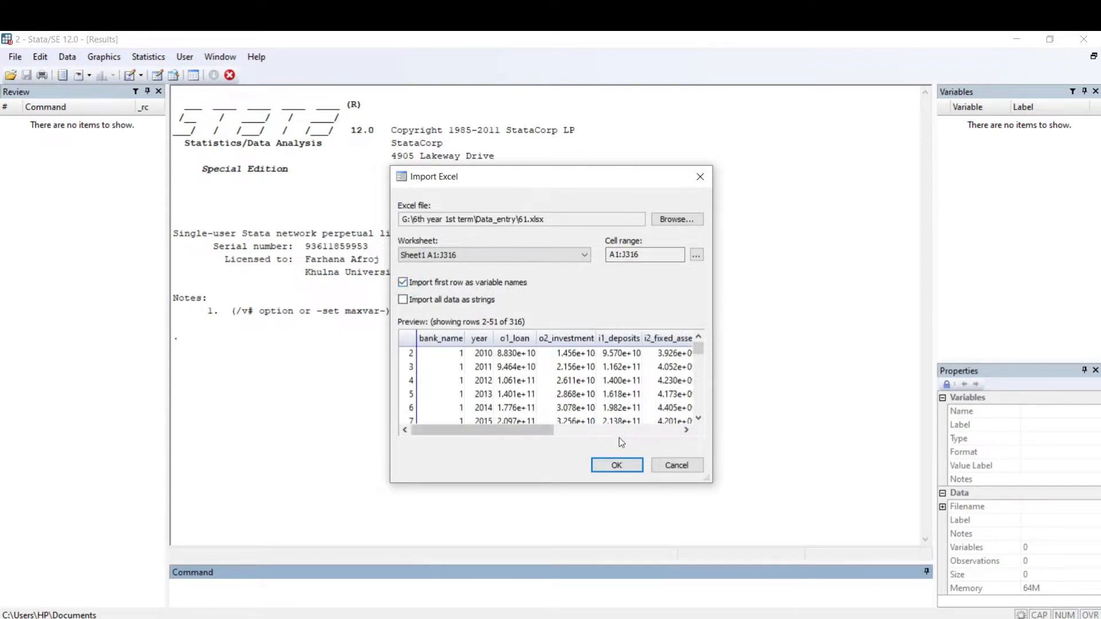
left_click(616, 465)
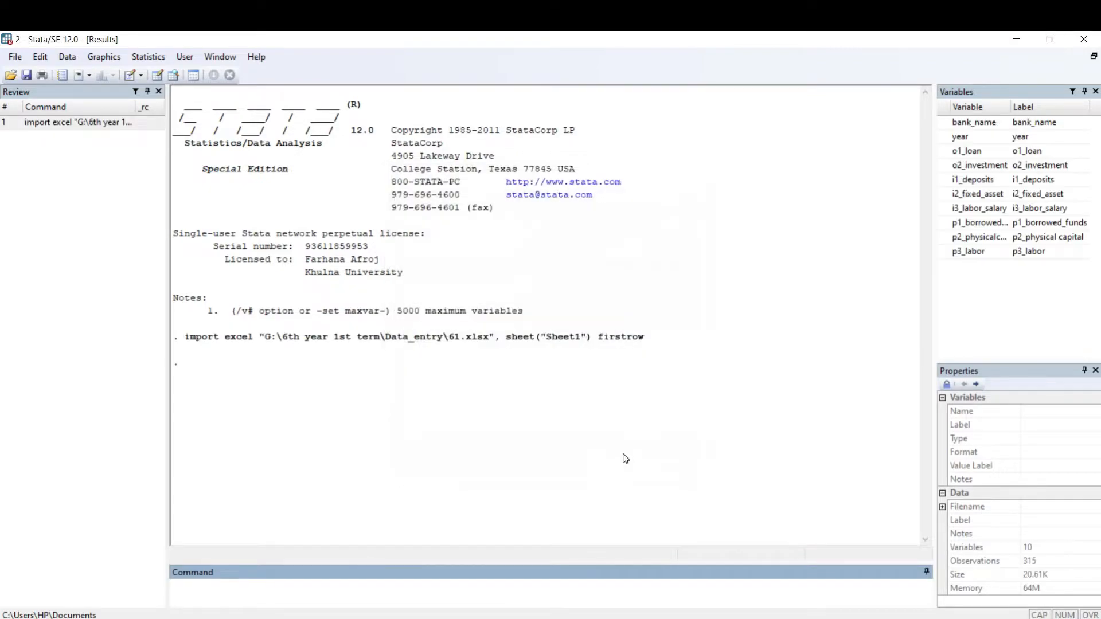
Step: Examine the imported records in the Data Editor and the properties of the o1_loan and o2_investment variables
left_click(174, 74)
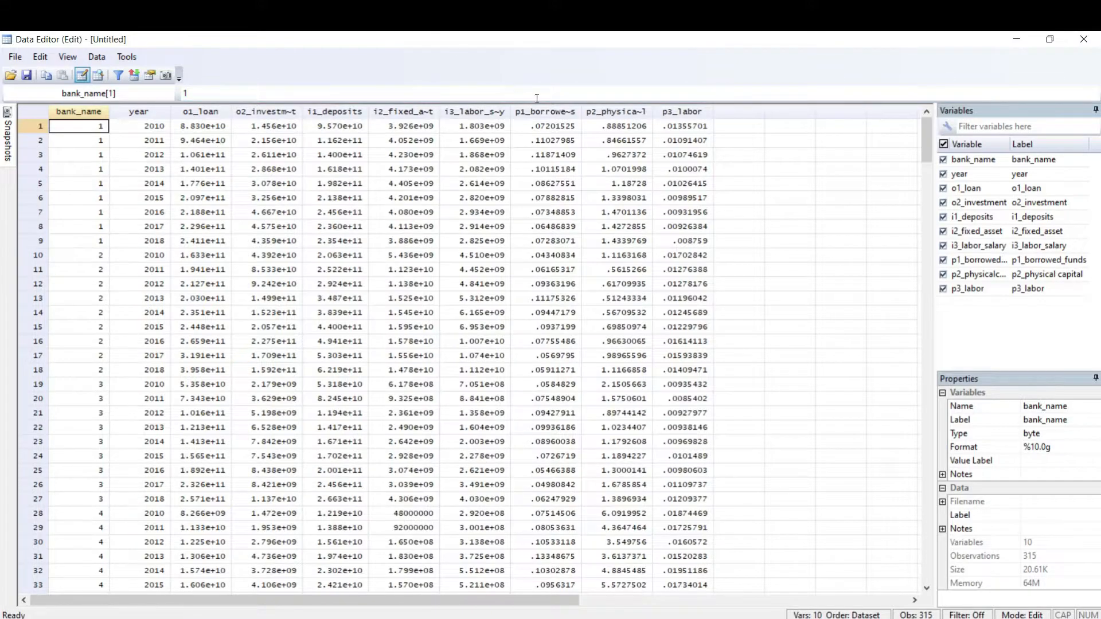
left_click(1083, 39)
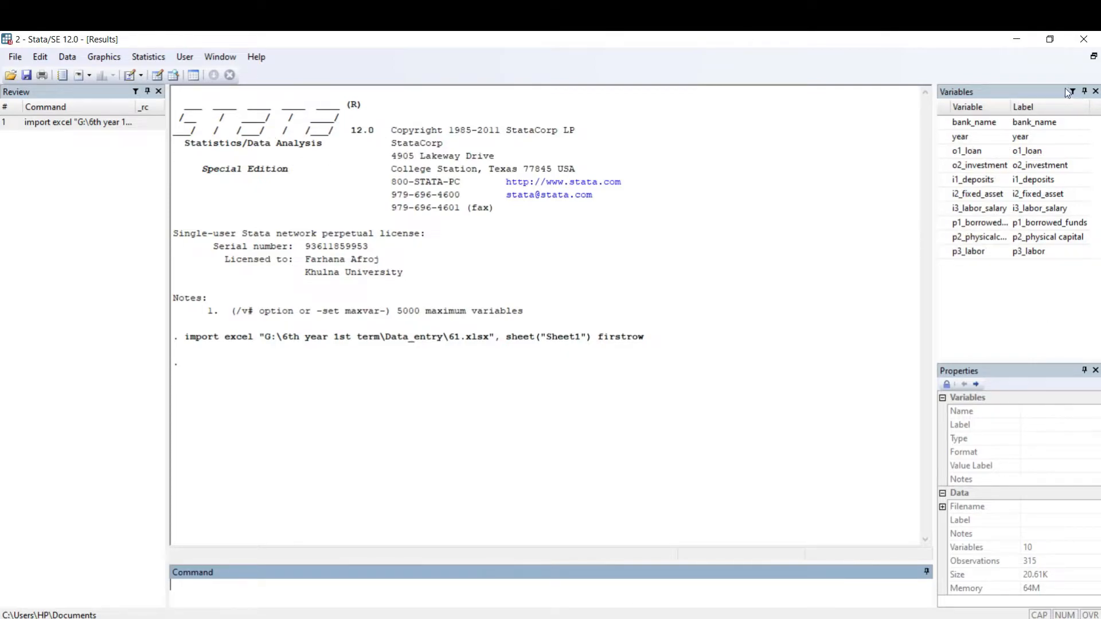
left_click(1047, 153)
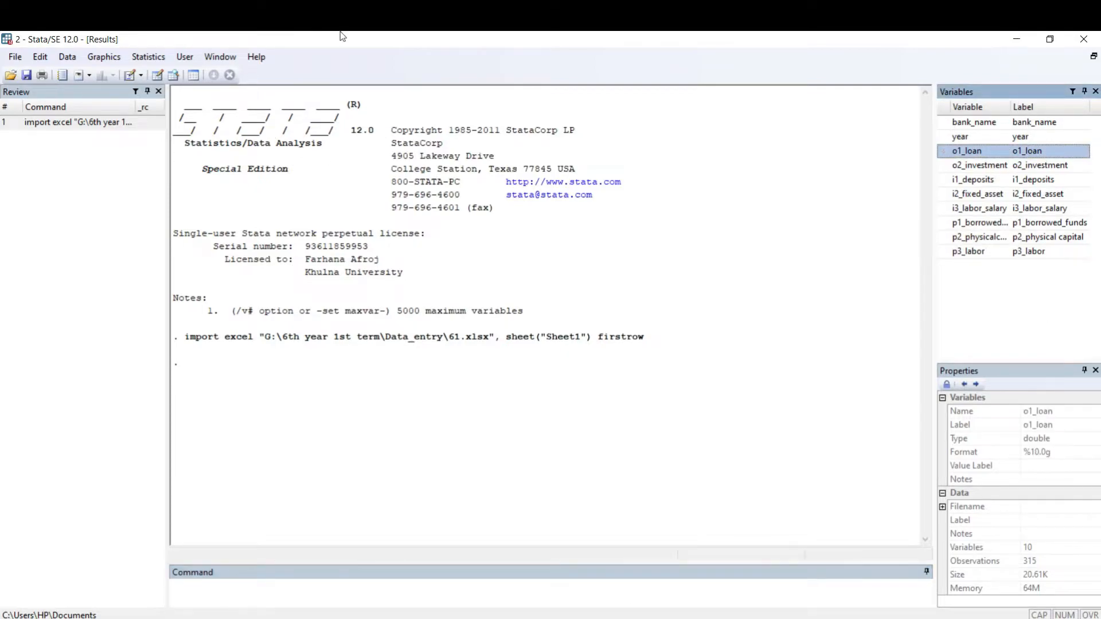
left_click(173, 76)
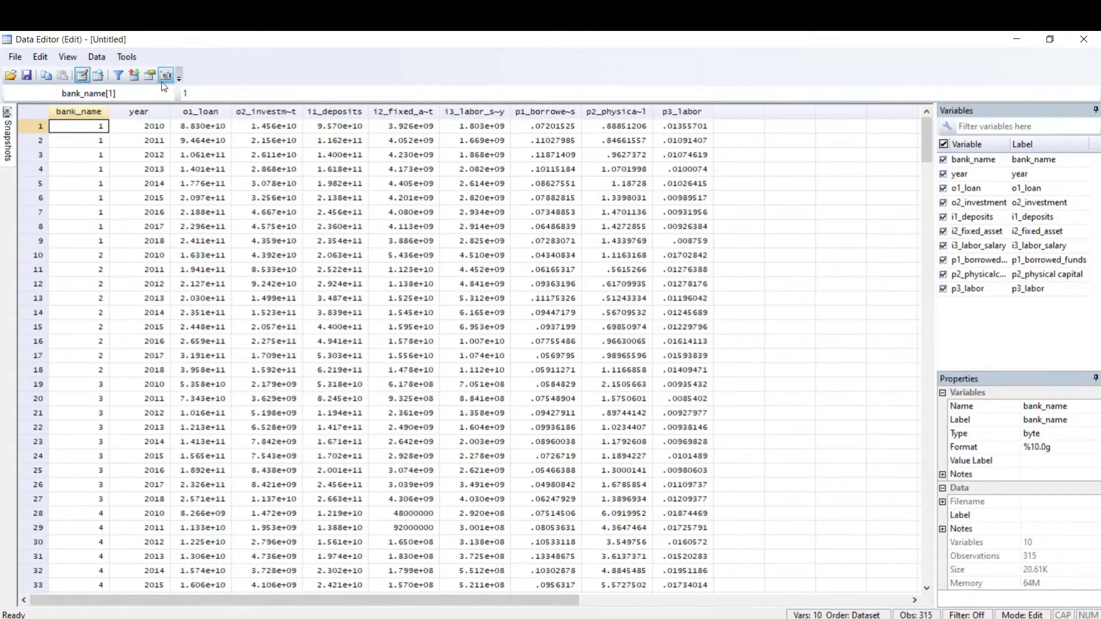
left_click(998, 201)
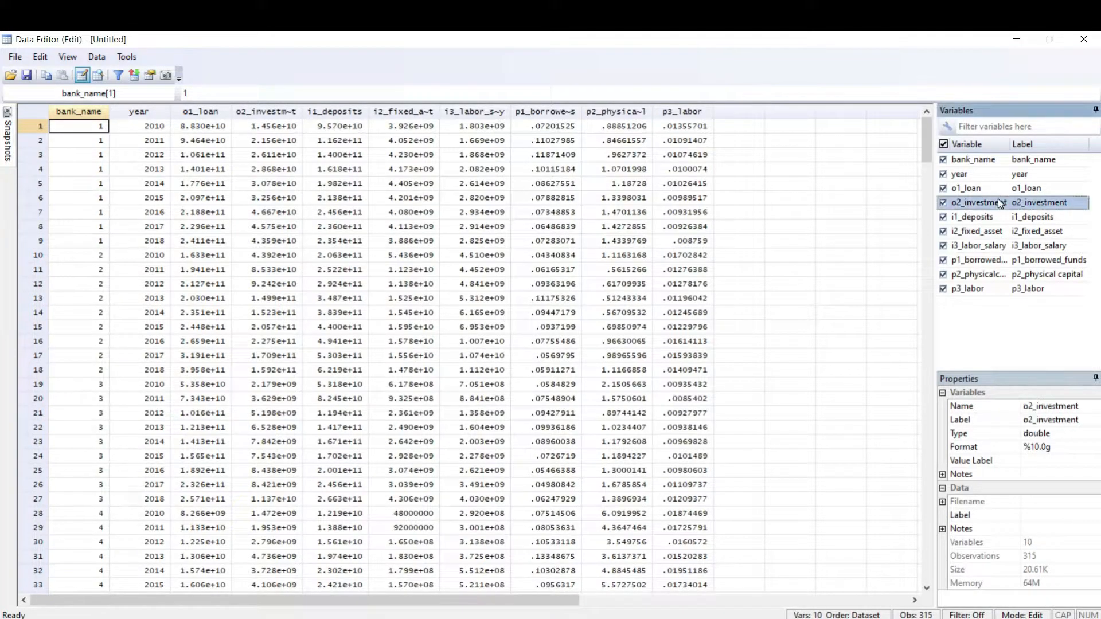
Step: Change the label of the o2_investment variable to "investment in tk", keeping its name as it is
left_click(1076, 407)
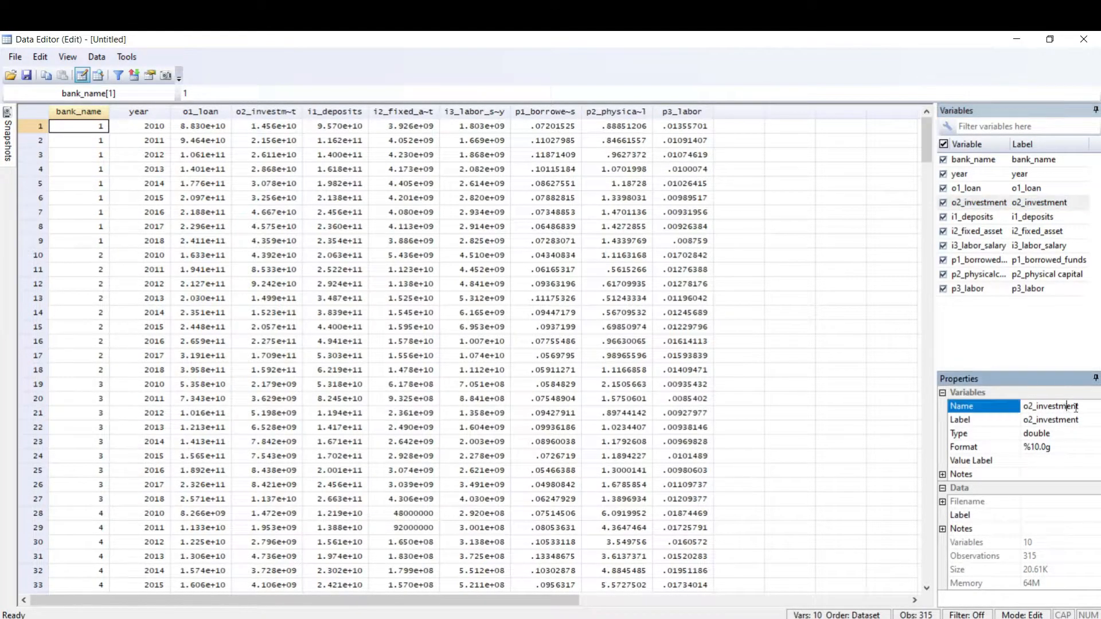
left_click_drag(1079, 407, 1045, 405)
left_click(1057, 424)
left_click_drag(1081, 421, 1019, 422)
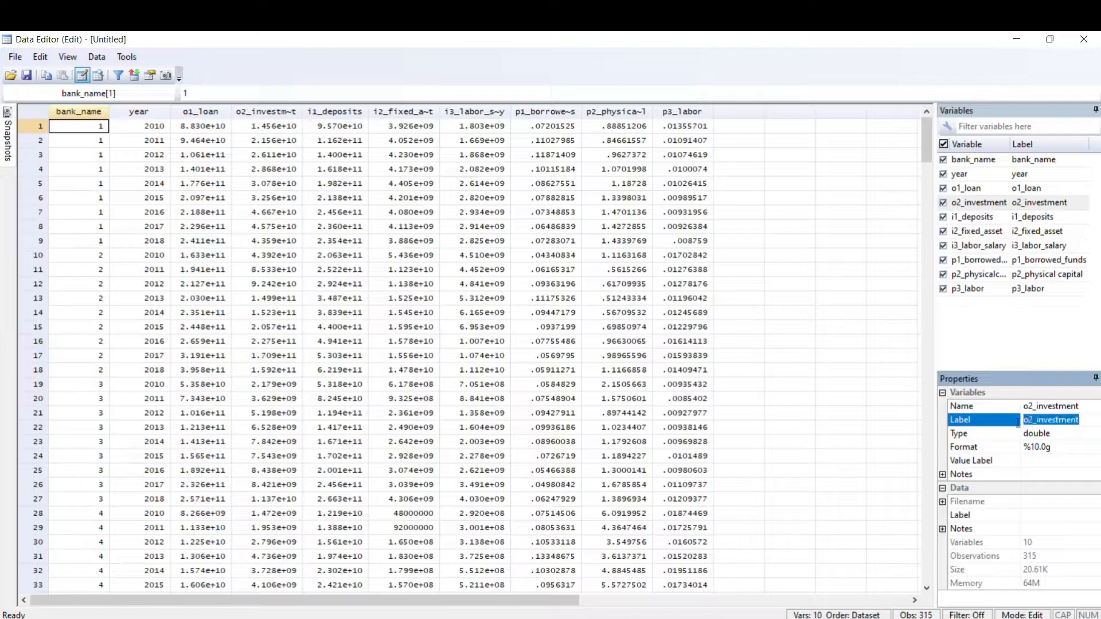
key("BackSpace")
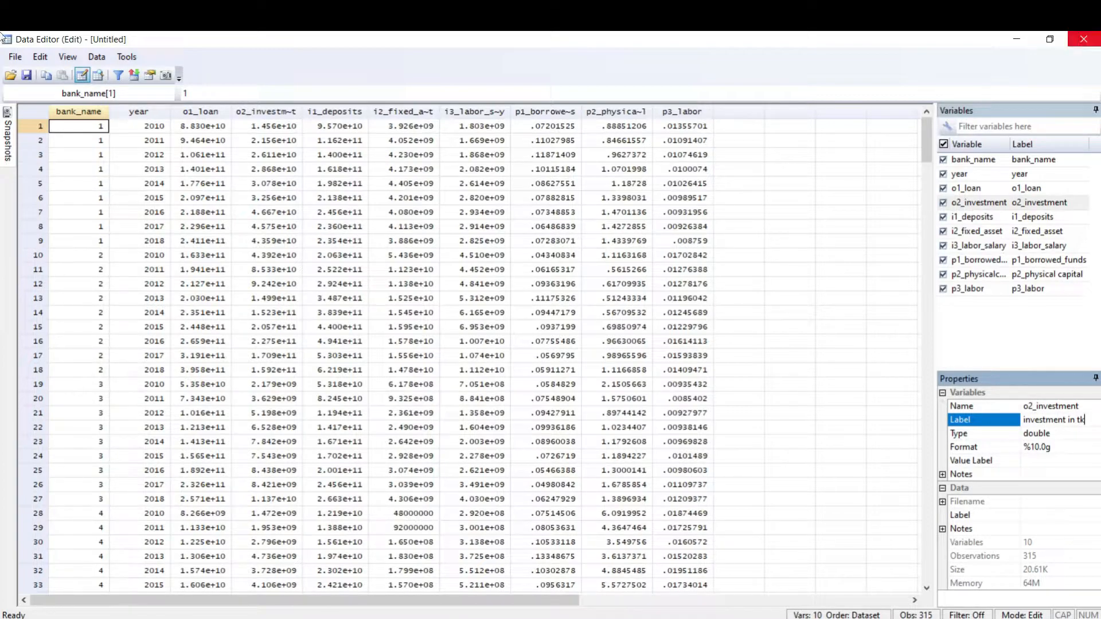
key("Return")
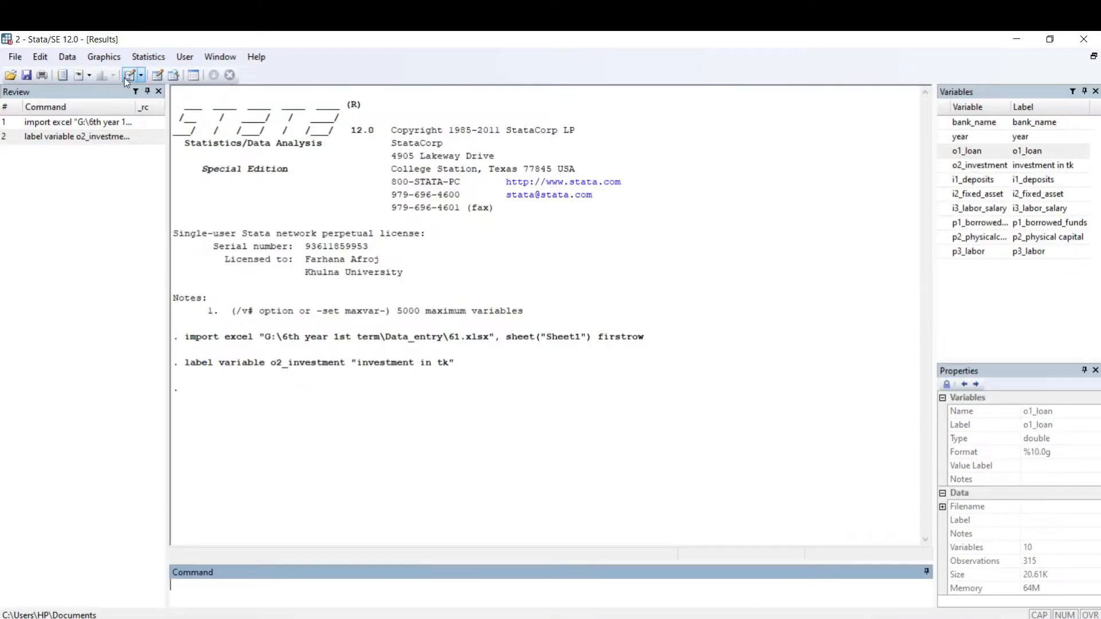
Step: View the dataset in the Data Editor's browse mode, go through cells of the o2_investment column, and close the editor
left_click(175, 80)
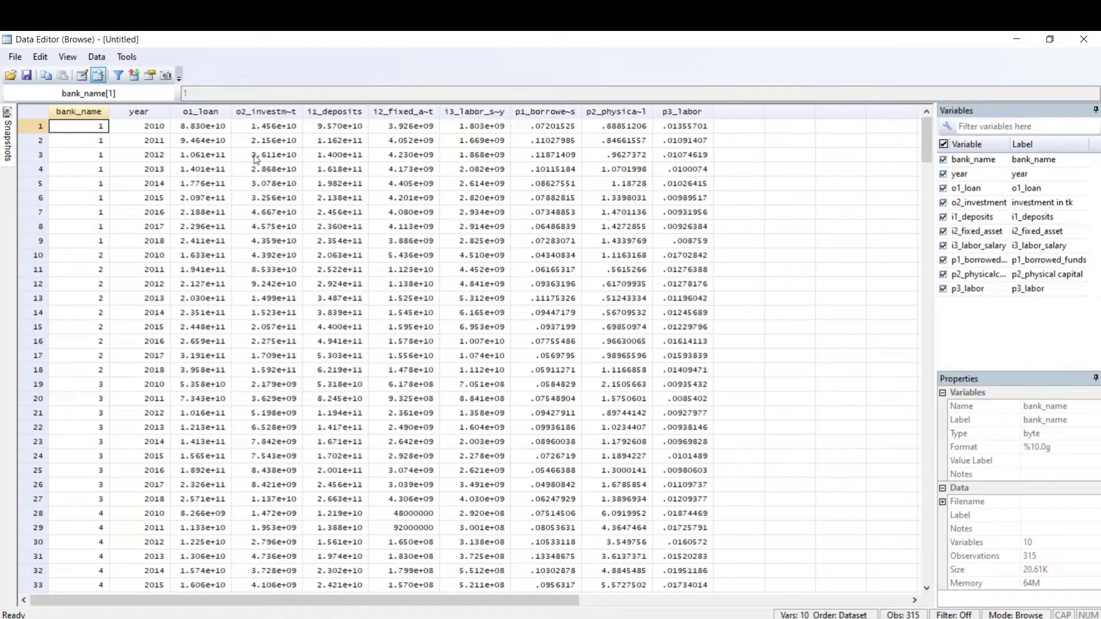
left_click(258, 157)
key("Down")
key("Down")
key("Down")
key("Down")
key("Down")
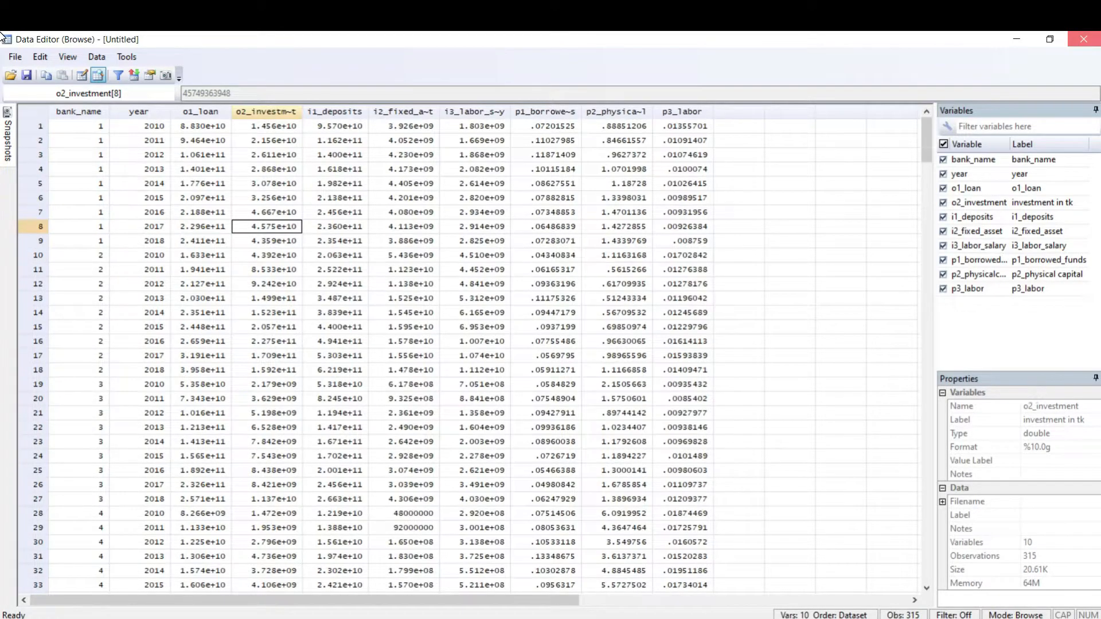
left_click(1083, 39)
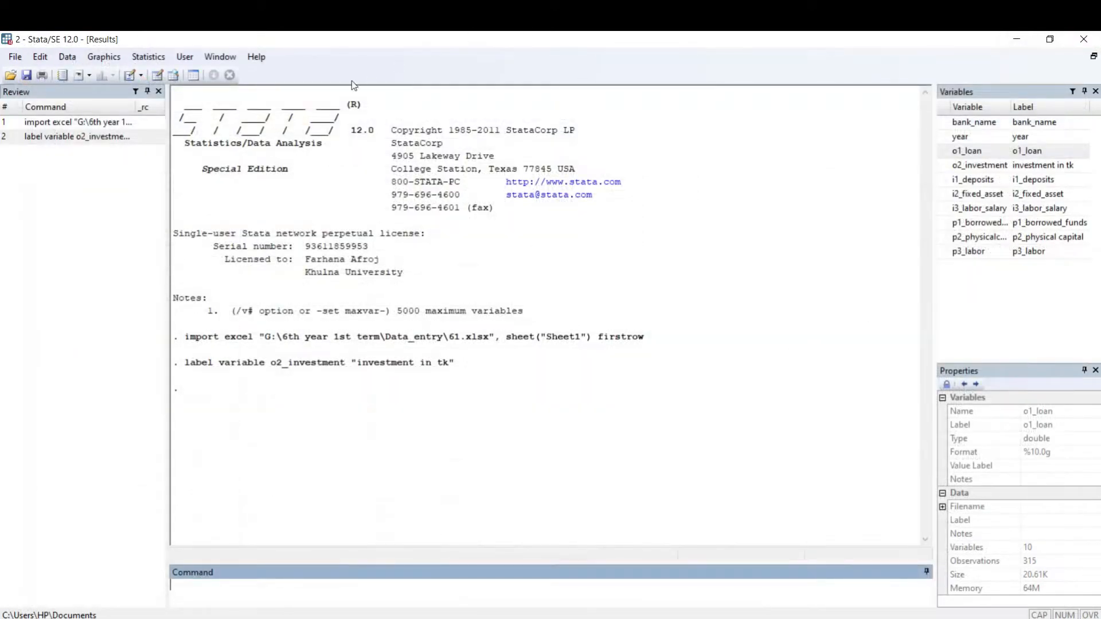
Step: Open the dataset in the Data Editor's edit mode and inspect individual o1_loan and i2_fixed_asset cells
left_click(157, 76)
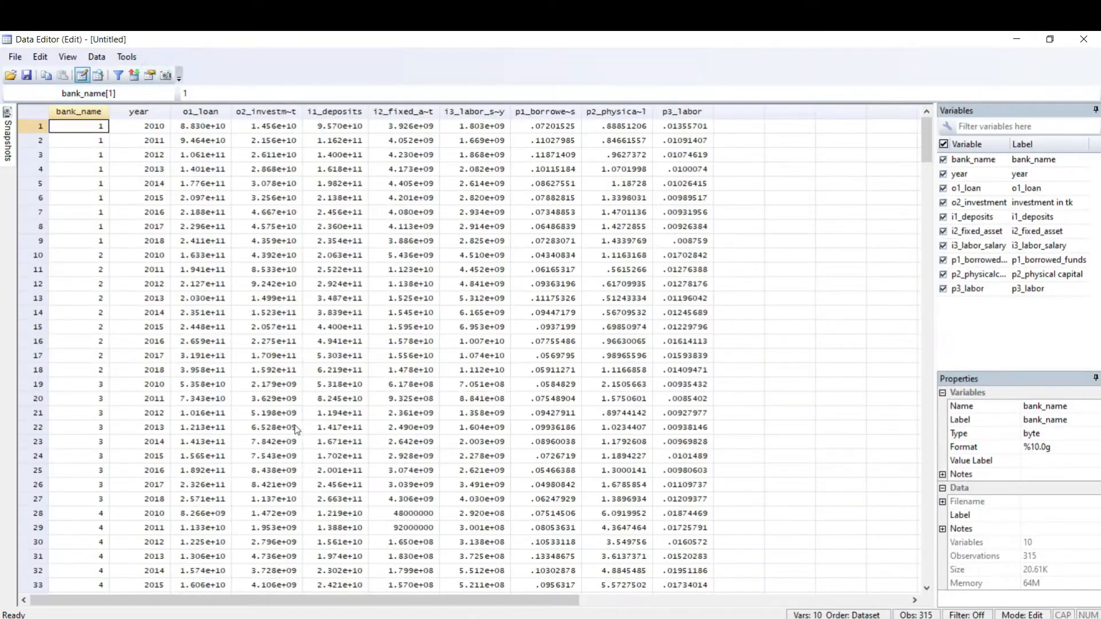
left_click(177, 131)
left_click(222, 142)
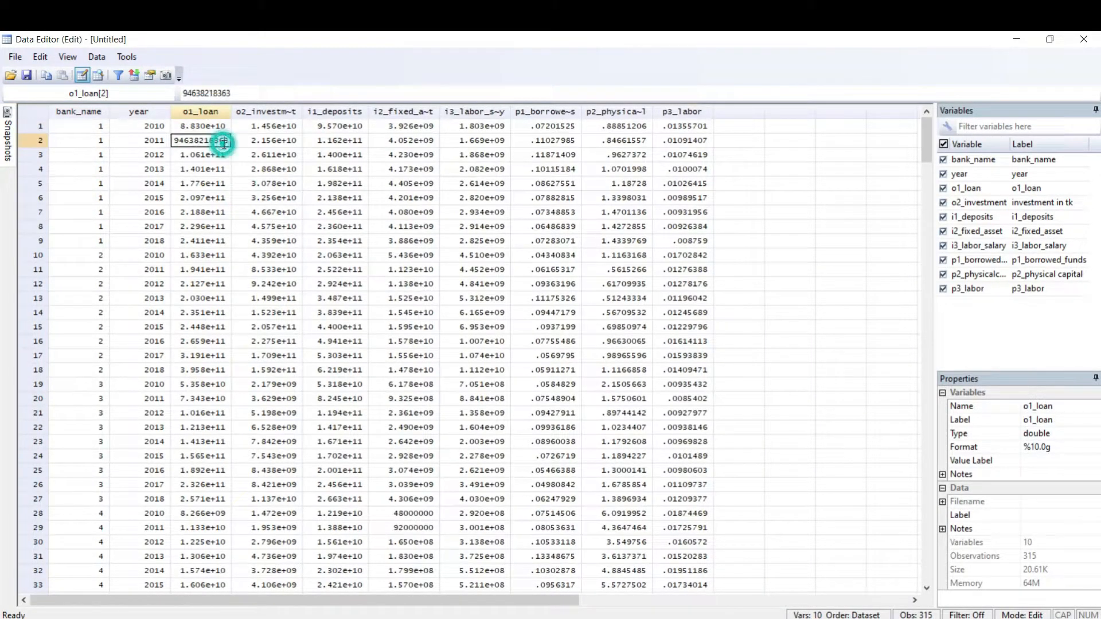
left_click(437, 183)
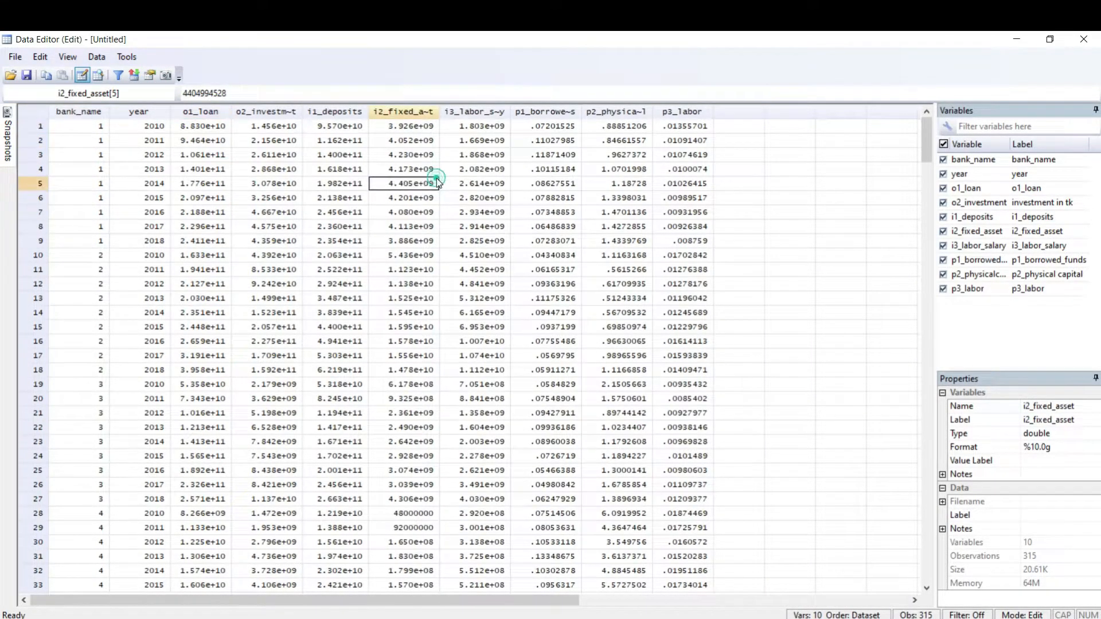
Step: Try entering bbb in the year cell of the first observation, and discard the entry
left_click(151, 126)
type("bbb")
key("BackSpace")
key("BackSpace")
key("BackSpace")
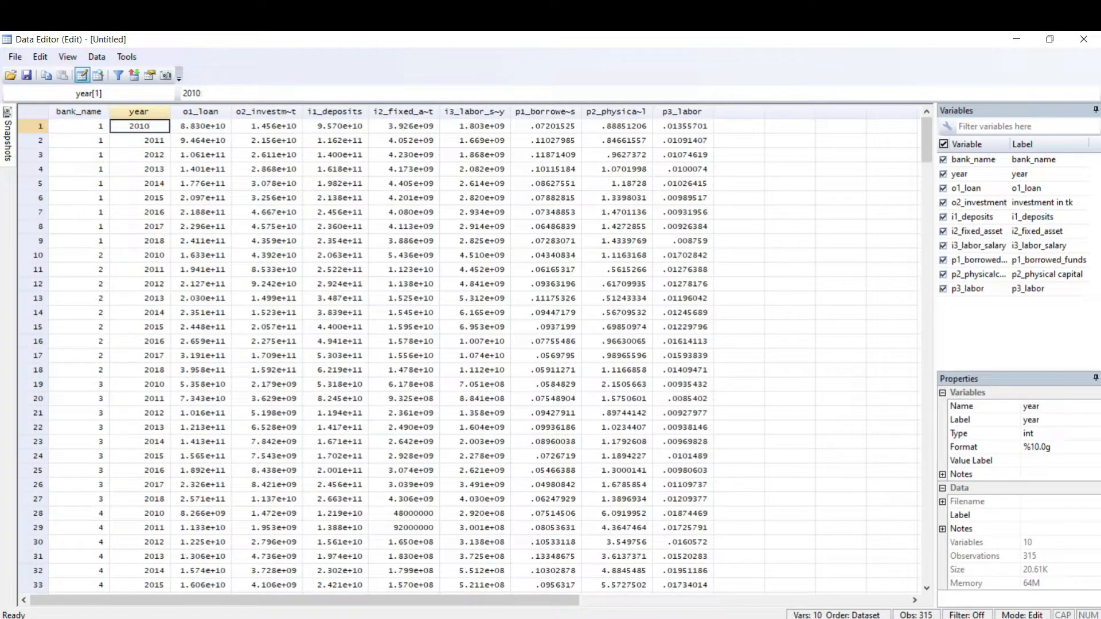
left_click(118, 183)
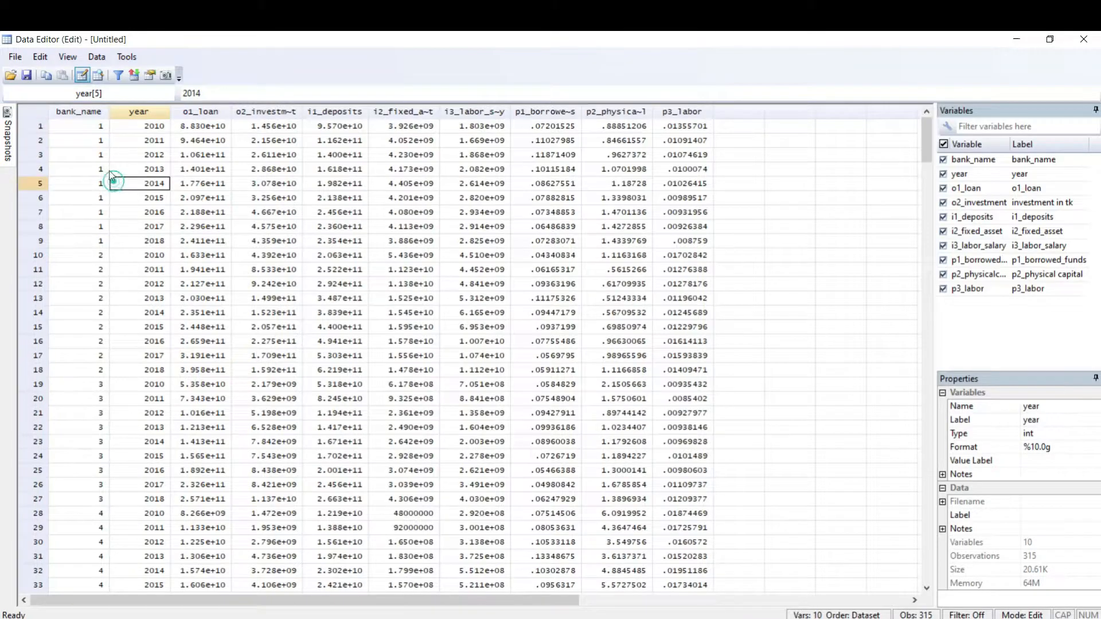
Step: Select the whole first observation, request dropping it from the dataset, and decline the confirmation
left_click(36, 126)
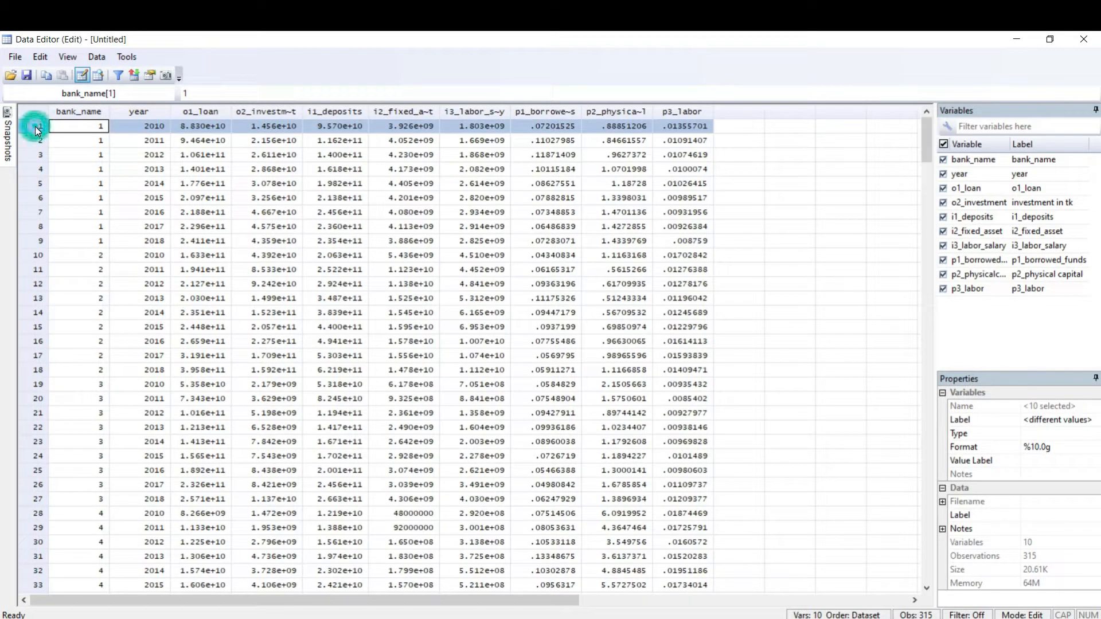
right_click(64, 125)
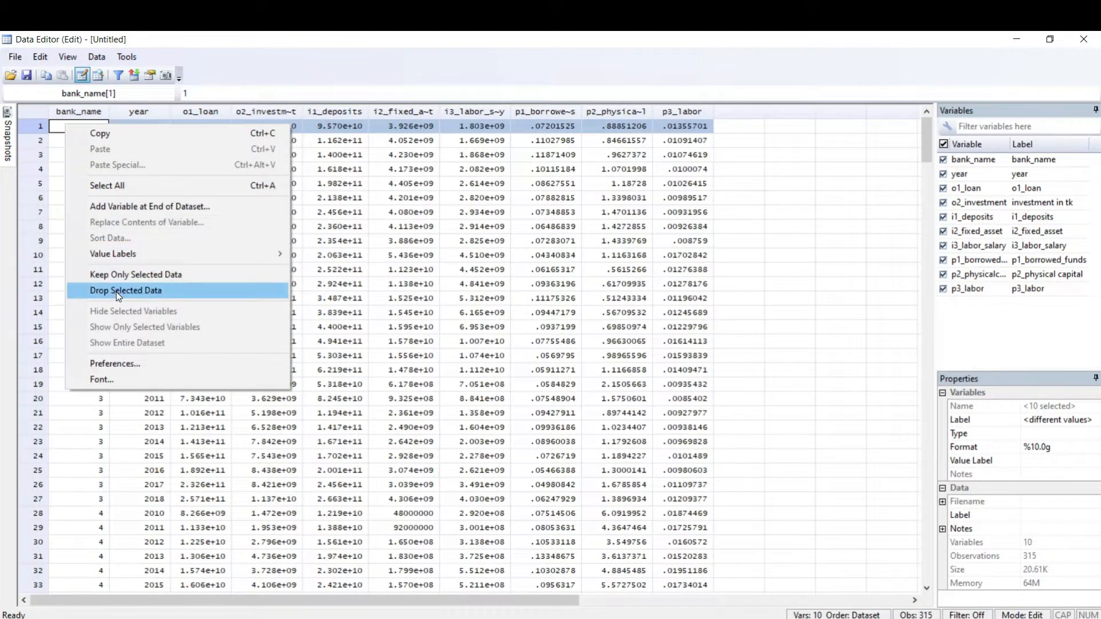
left_click(42, 112)
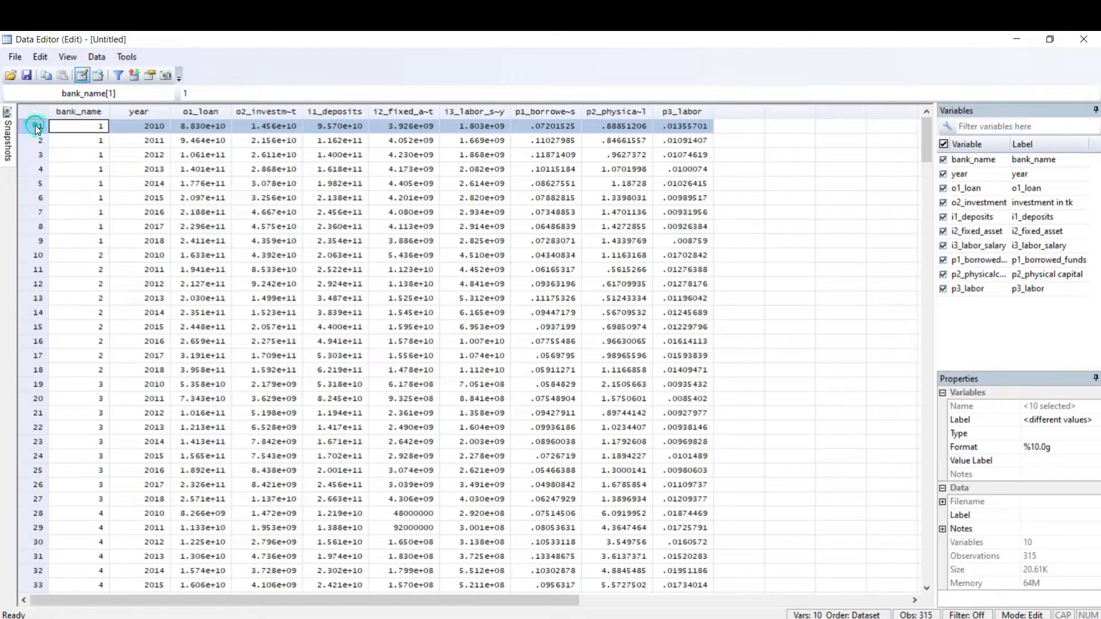
right_click(73, 126)
left_click(123, 293)
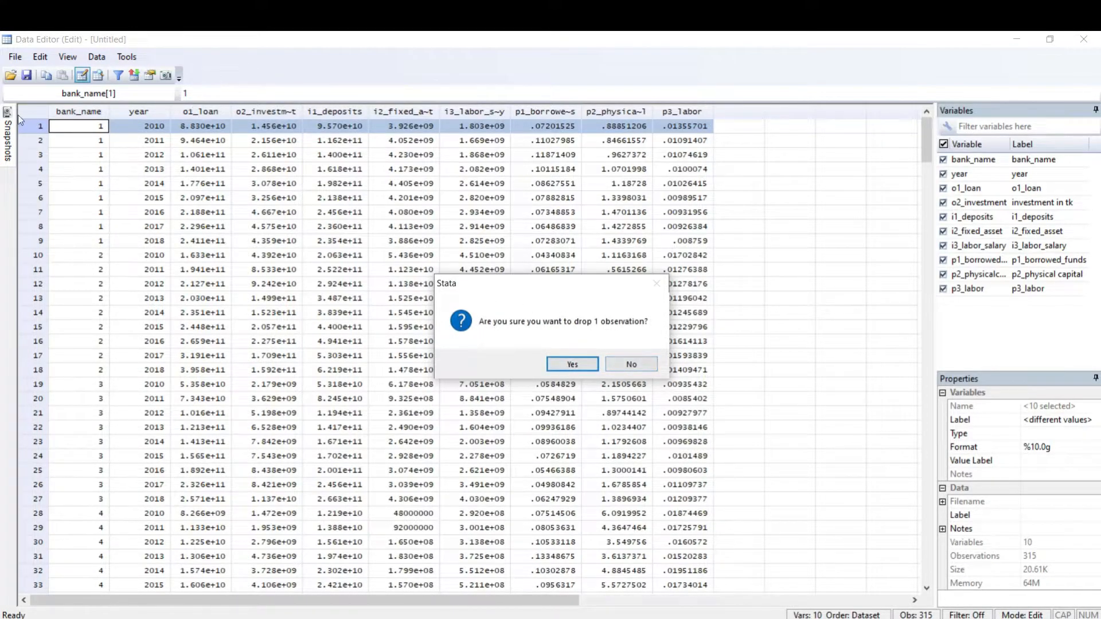
left_click(630, 364)
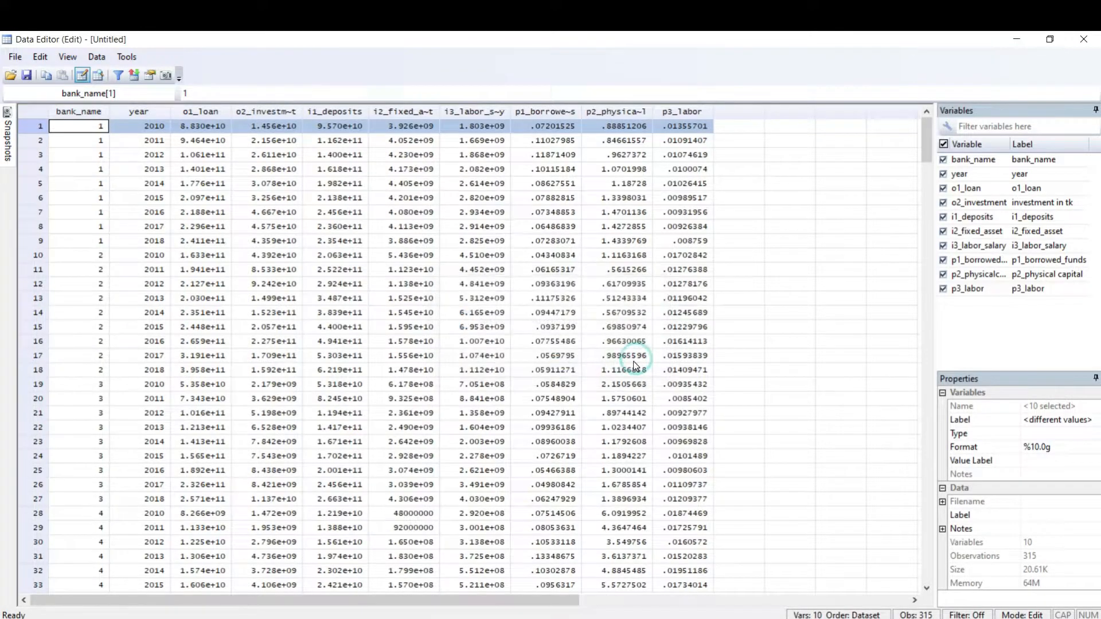
Step: Select the p3_labor variable's column, request dropping it from the dataset, and decline the confirmation
left_click(87, 111)
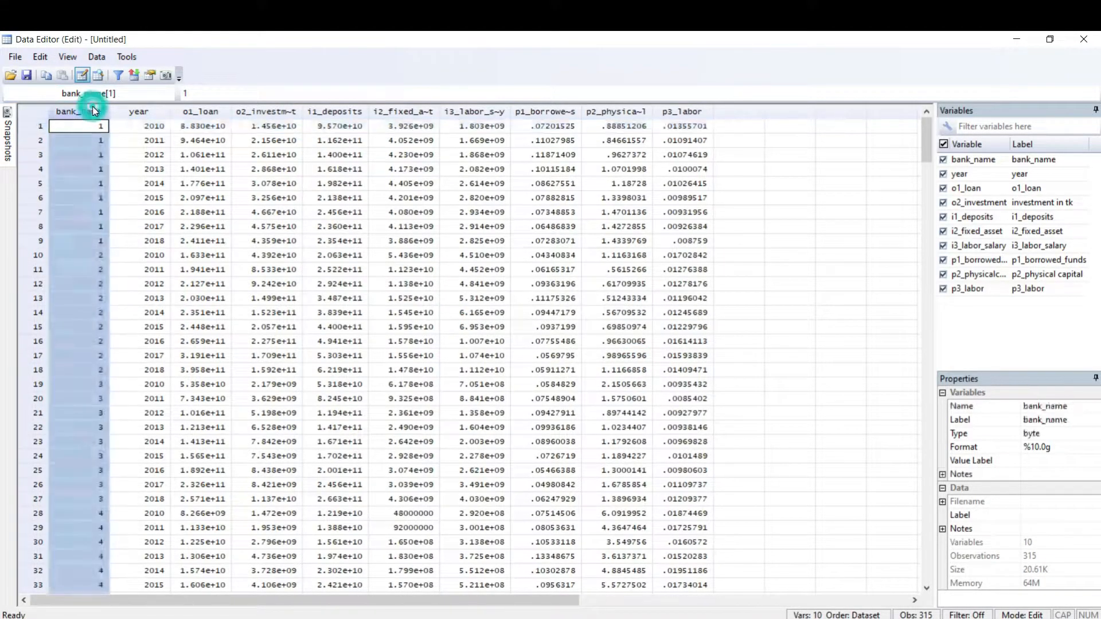
left_click(610, 111)
left_click(683, 112)
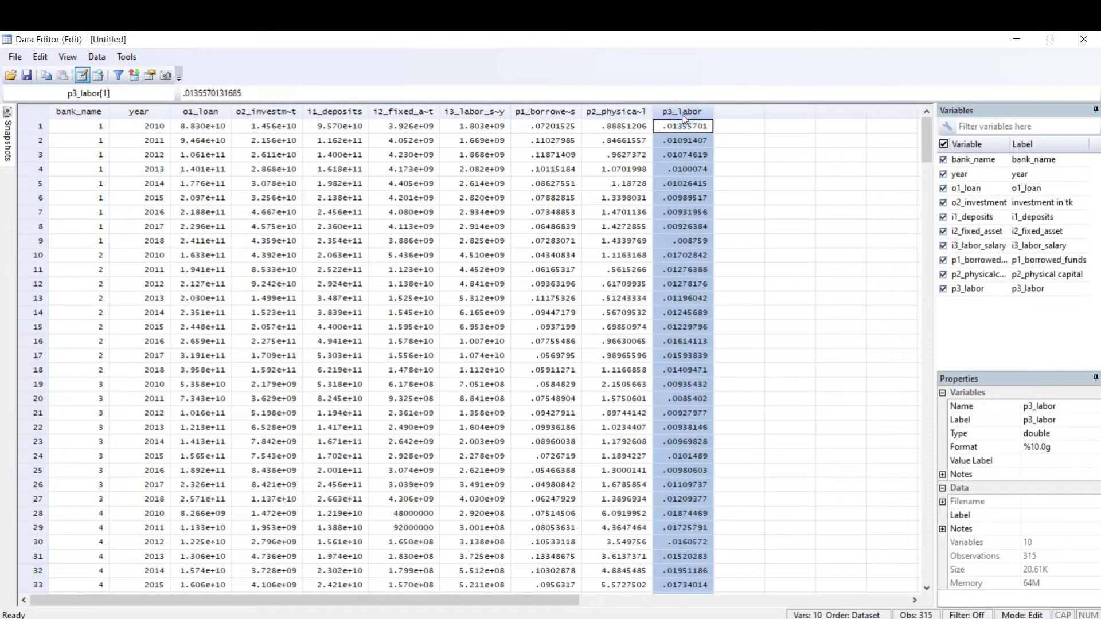
right_click(684, 109)
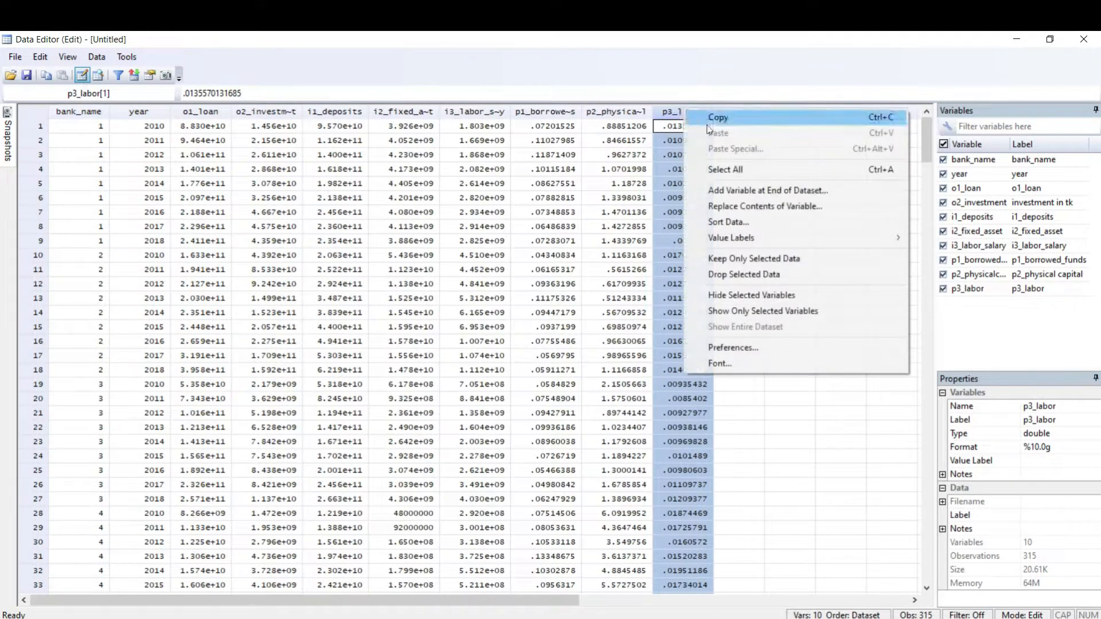
left_click(758, 275)
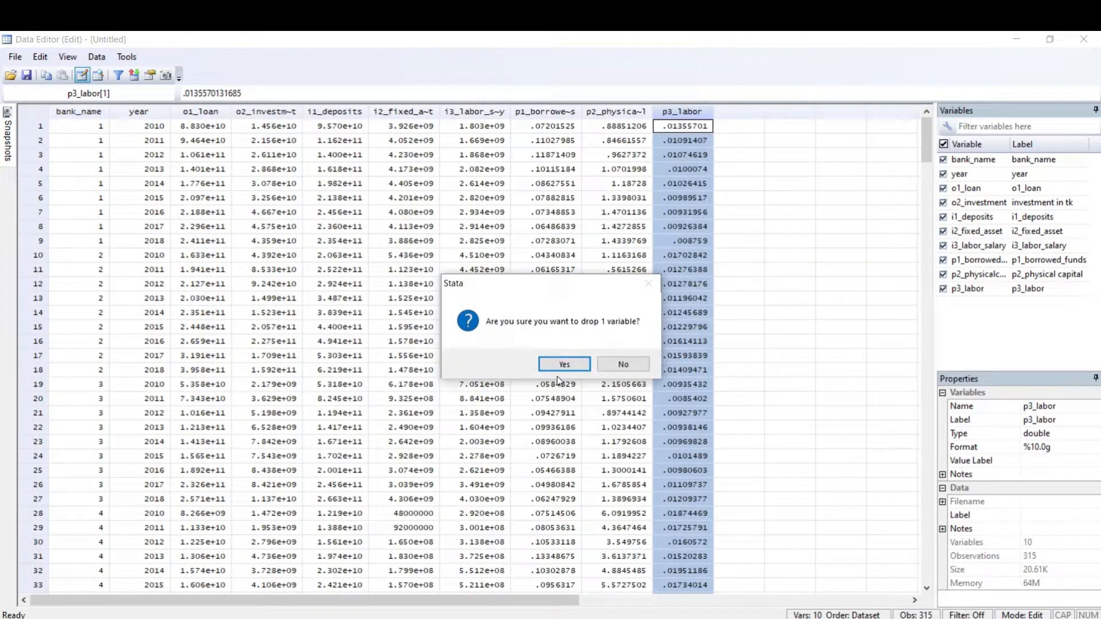
left_click(627, 364)
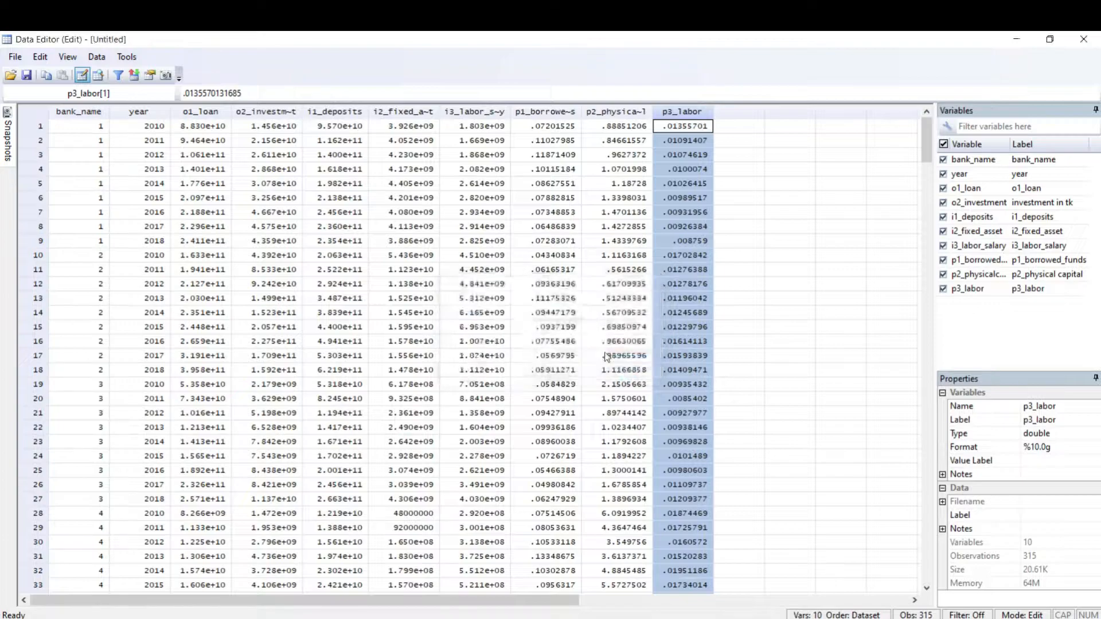
left_click(404, 298)
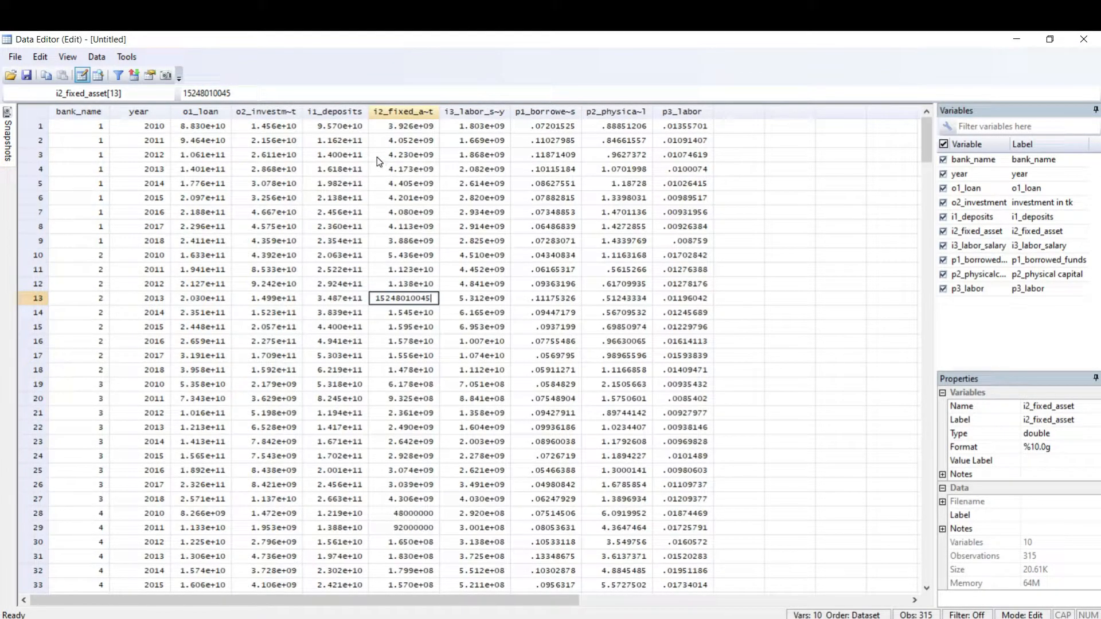
Step: Start saving the dataset as ggggg.dta on New Volume (G:), and cancel without saving
left_click(27, 77)
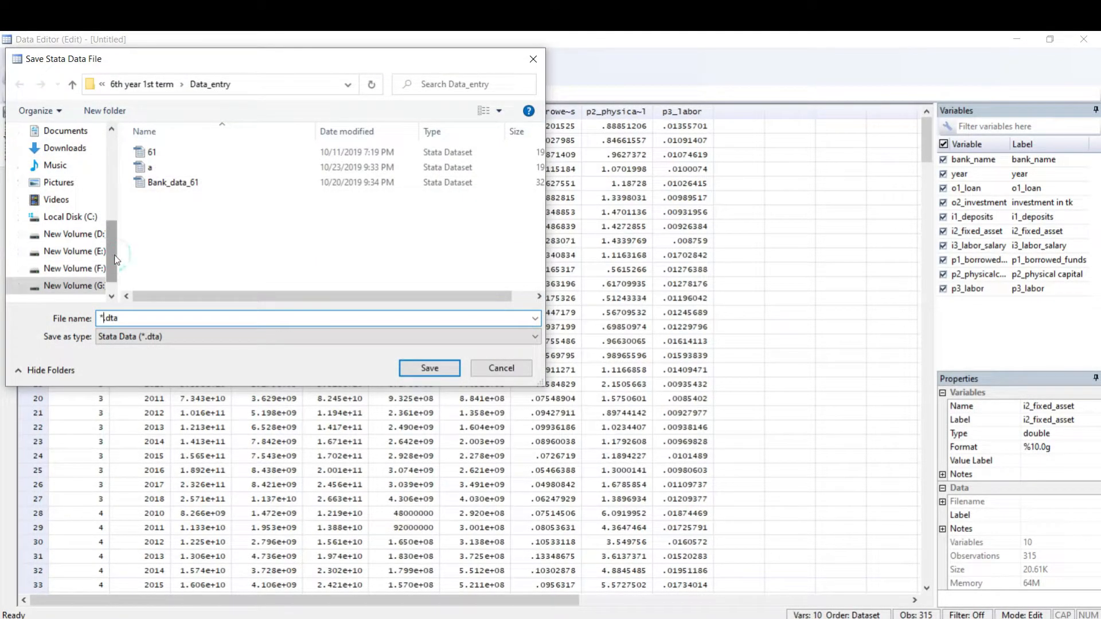
left_click_drag(111, 251, 124, 164)
scroll(69, 229, "down", 5)
left_click(68, 251)
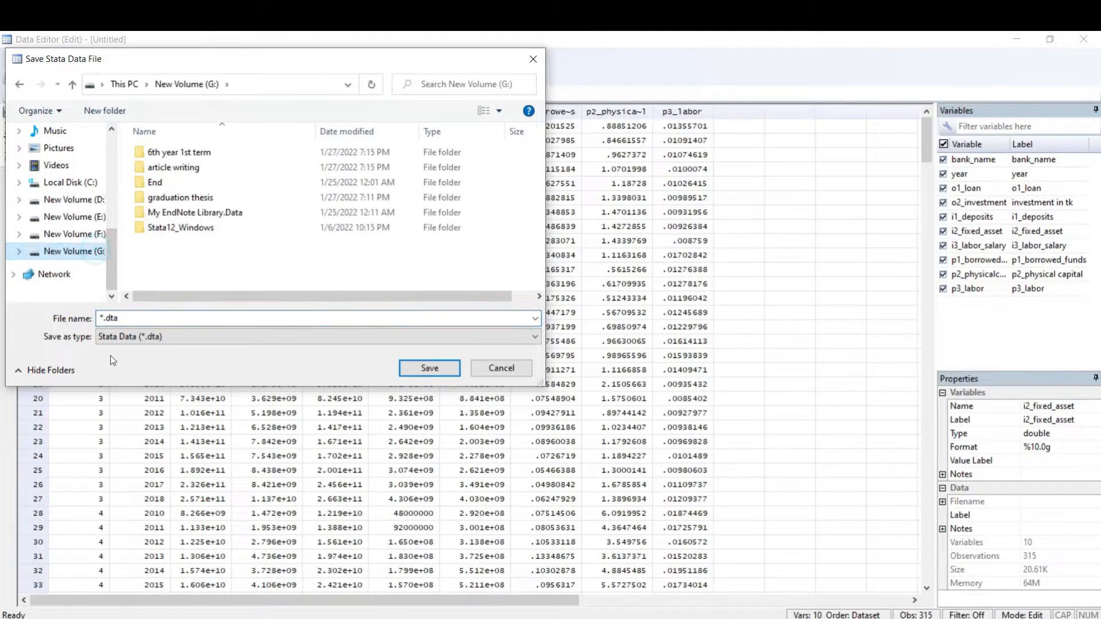
left_click(102, 317)
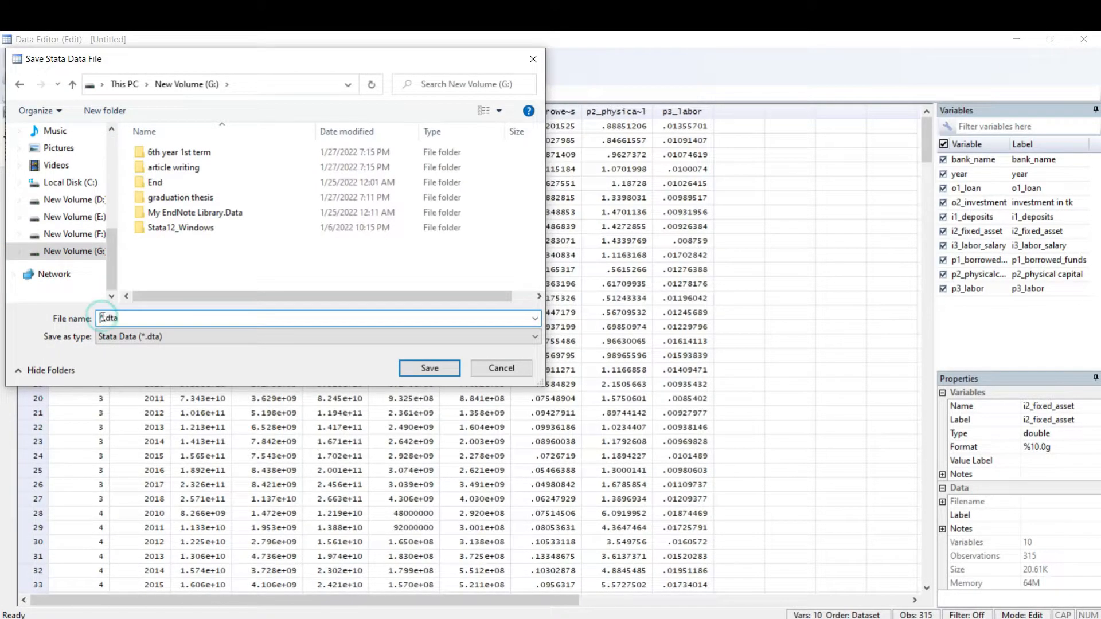
type("ggggg")
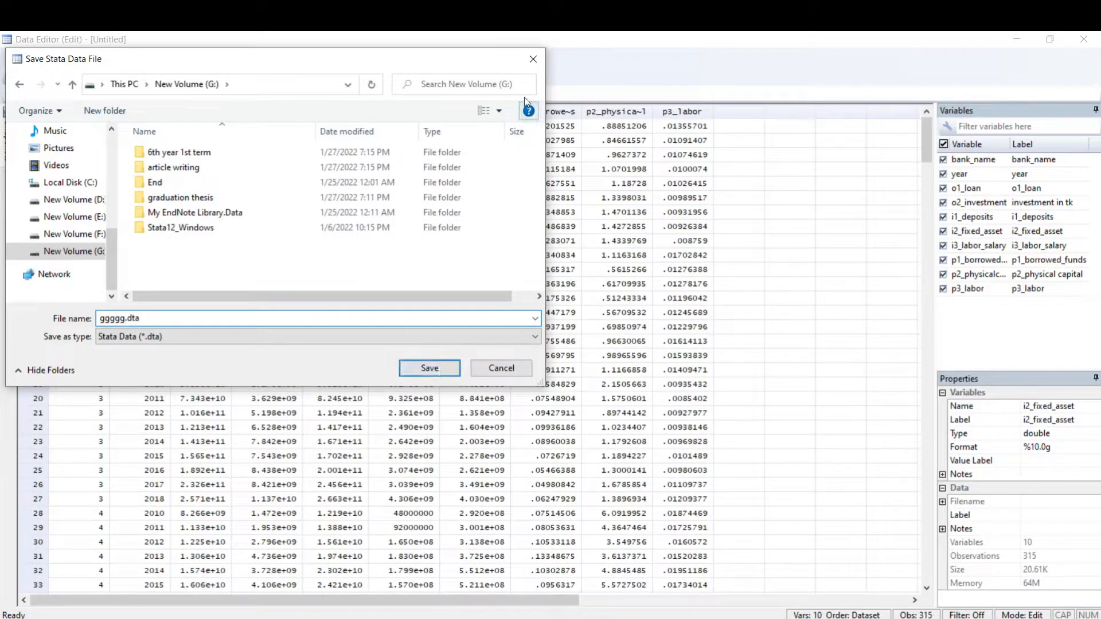
left_click(533, 59)
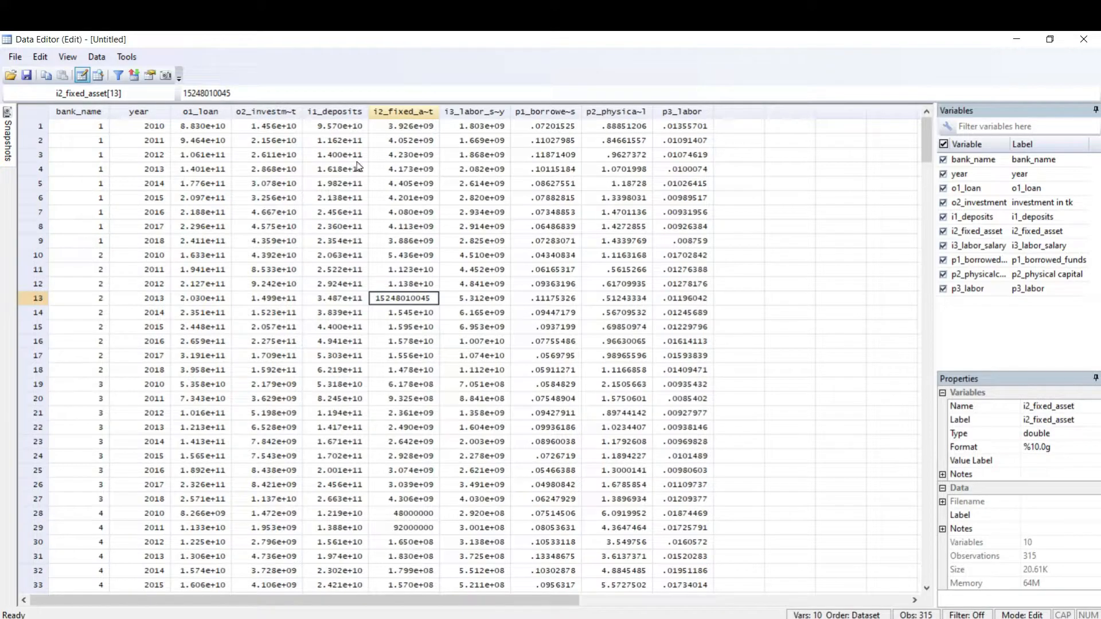
Step: Start saving the dataset as a separate Stata data file in the Data_entry folder, and cancel without saving
left_click(12, 58)
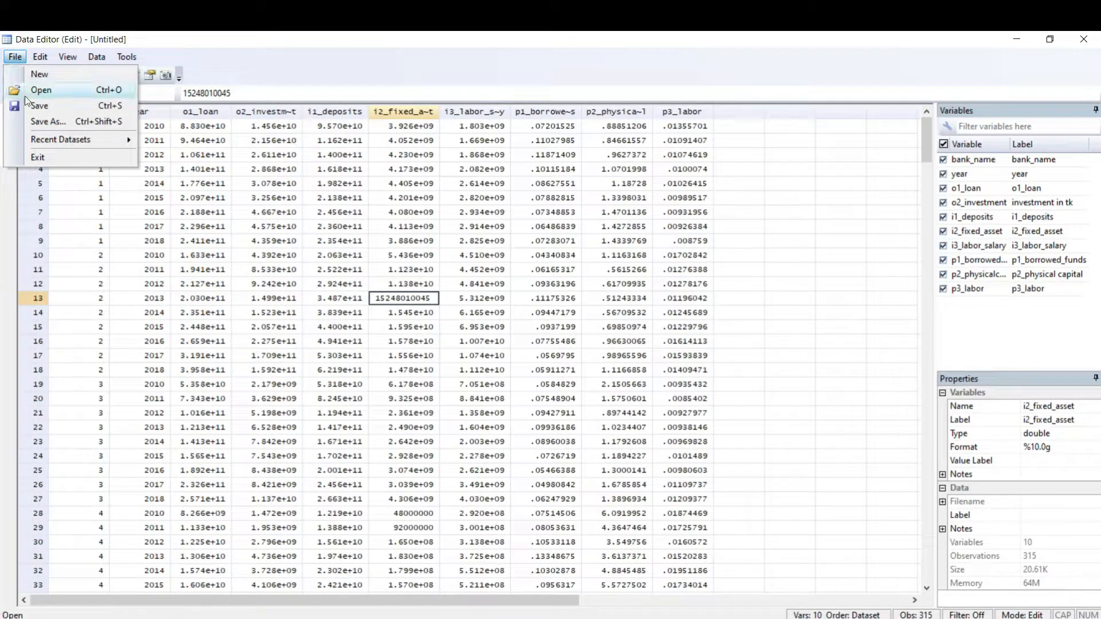
left_click(29, 118)
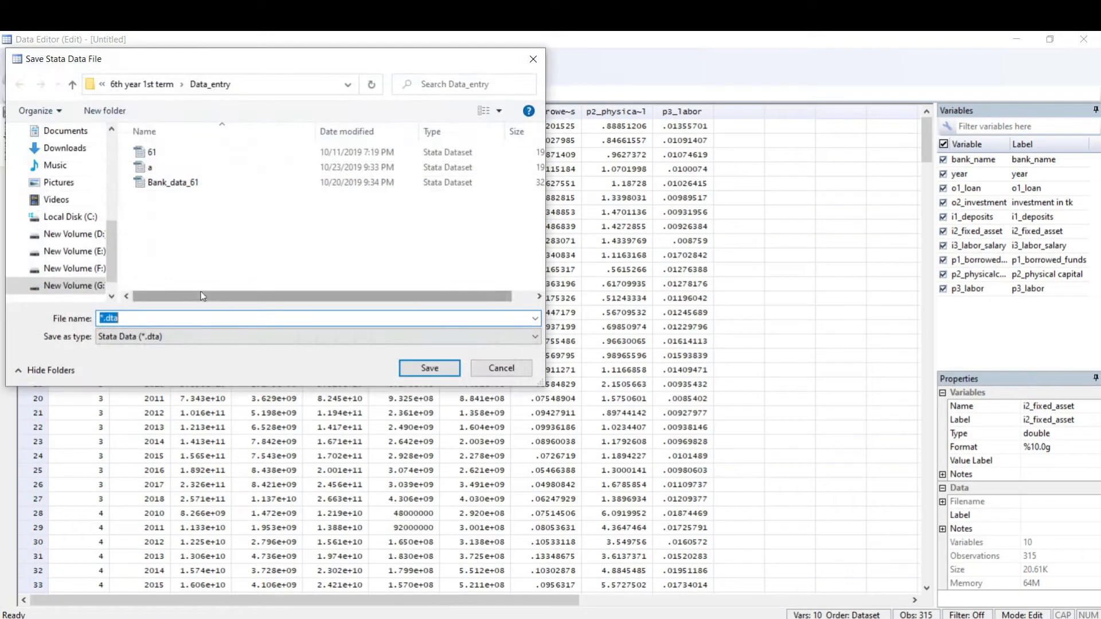
left_click(101, 317)
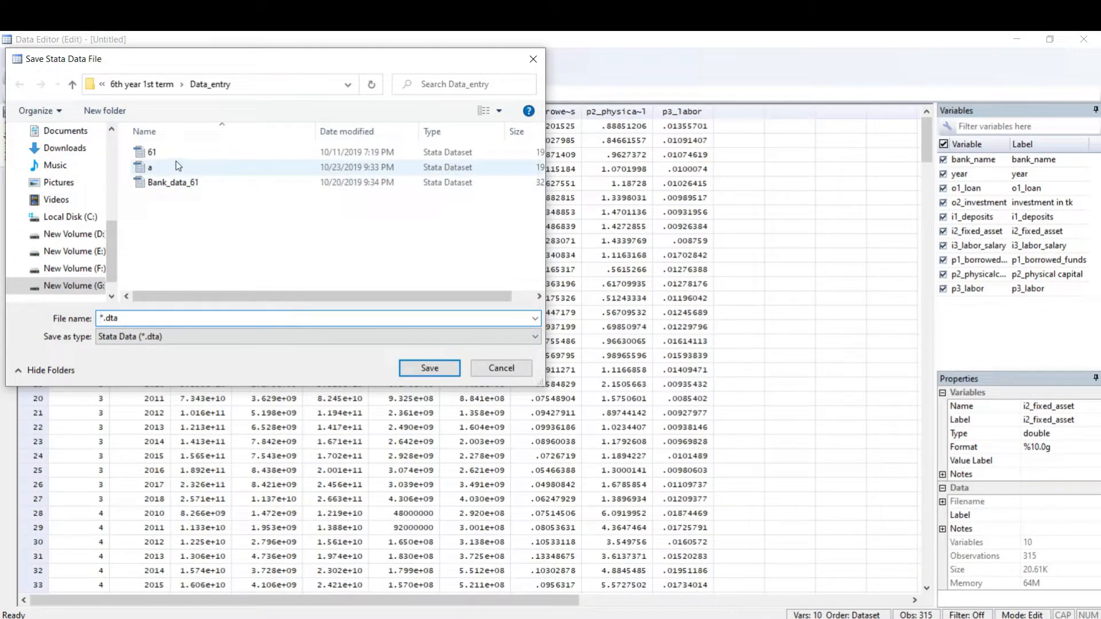
left_click(515, 375)
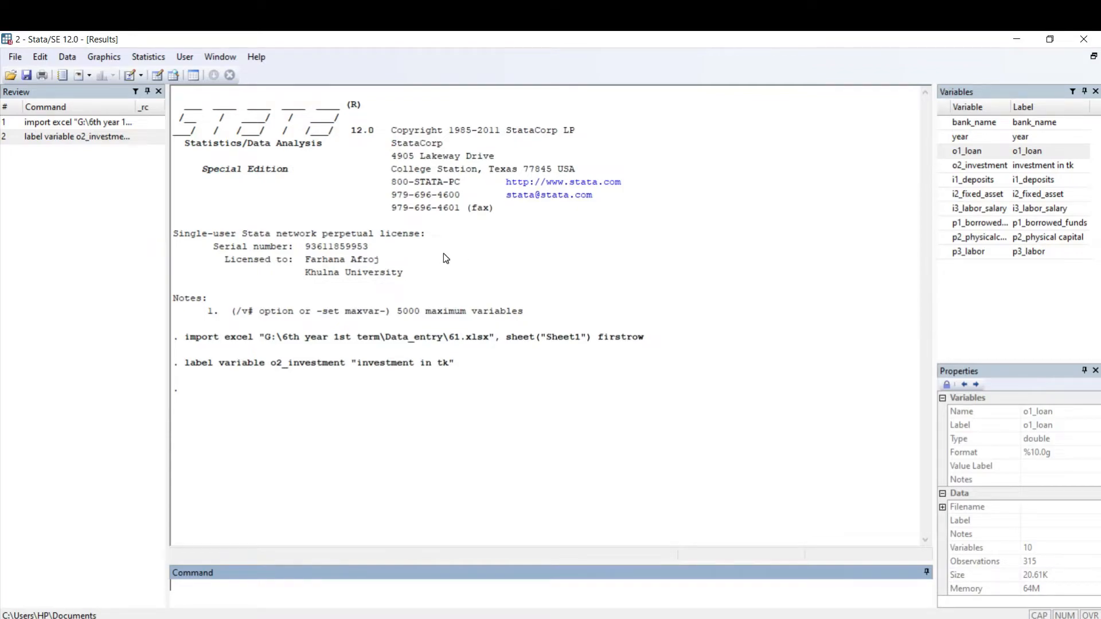
Step: Begin logging the output to a formatted log file named log on New Volume (G:)
left_click(12, 57)
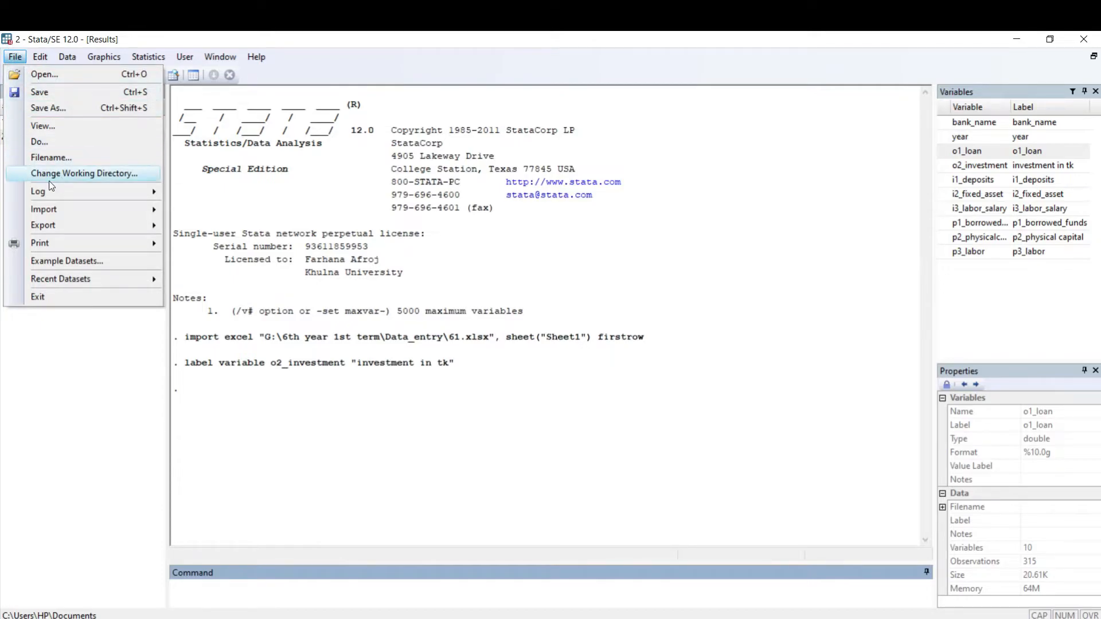
mouse_move(44, 191)
left_click(219, 195)
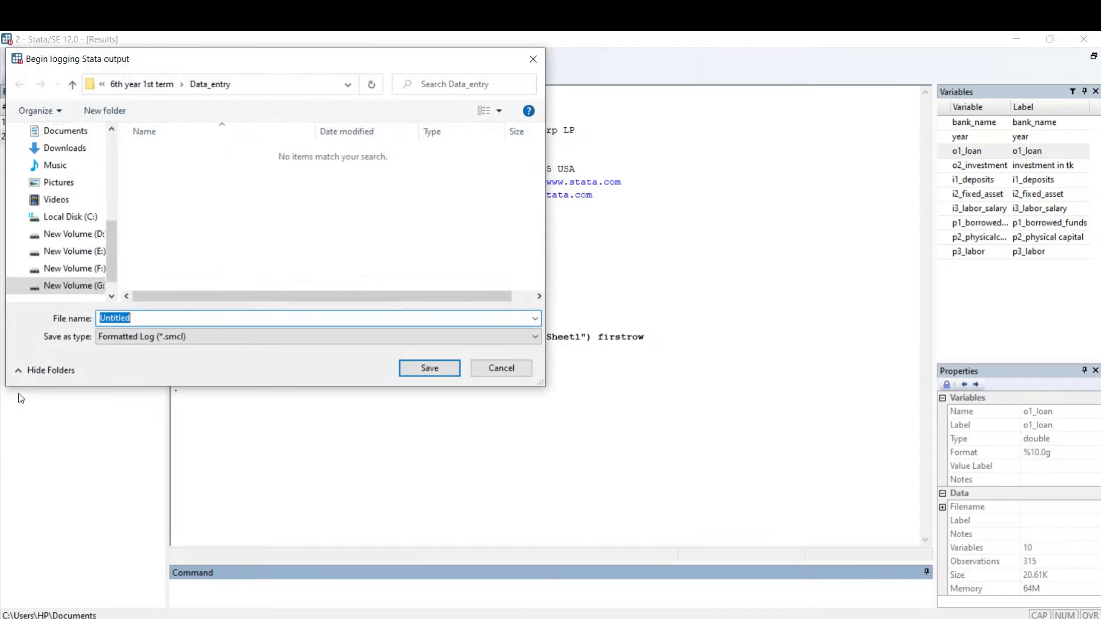
left_click(150, 311)
left_click(143, 317)
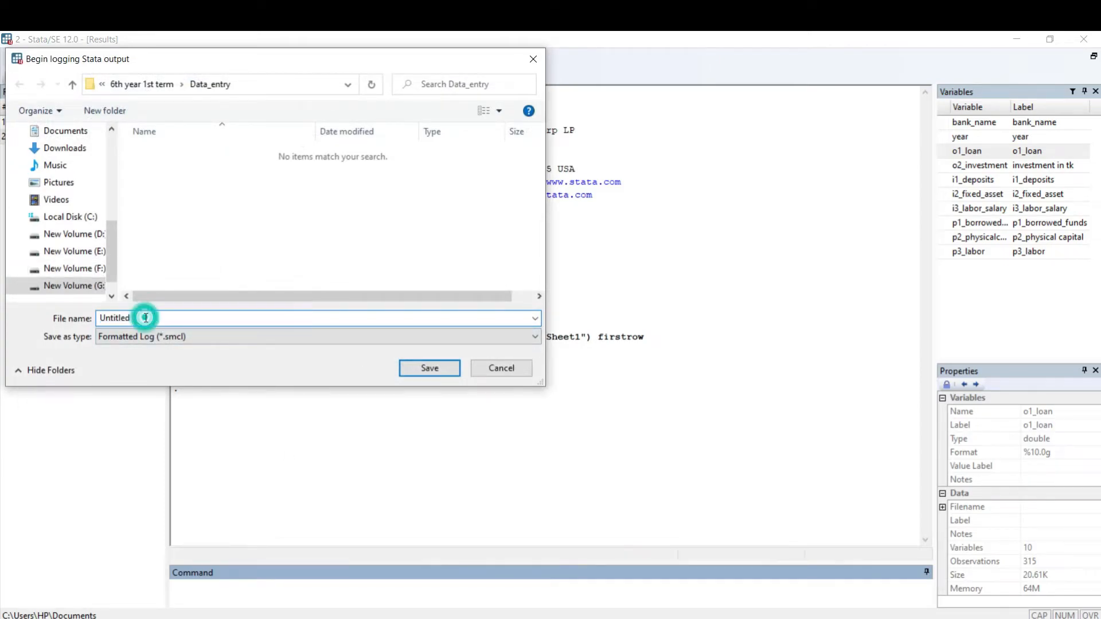
left_click_drag(144, 317, 47, 324)
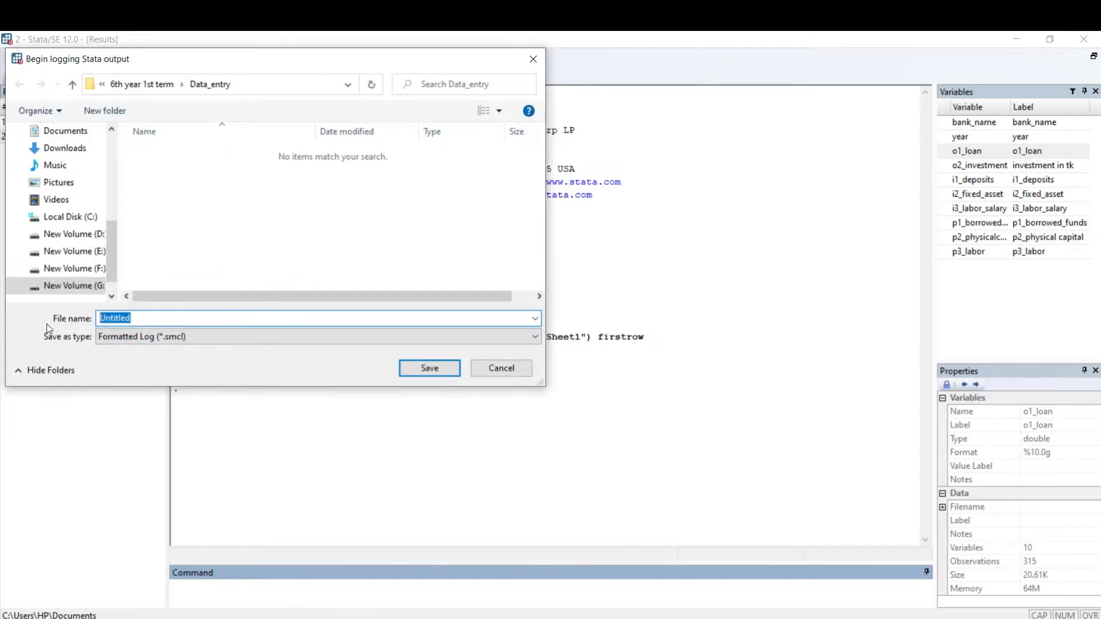
left_click(95, 285)
left_click_drag(139, 321, 75, 318)
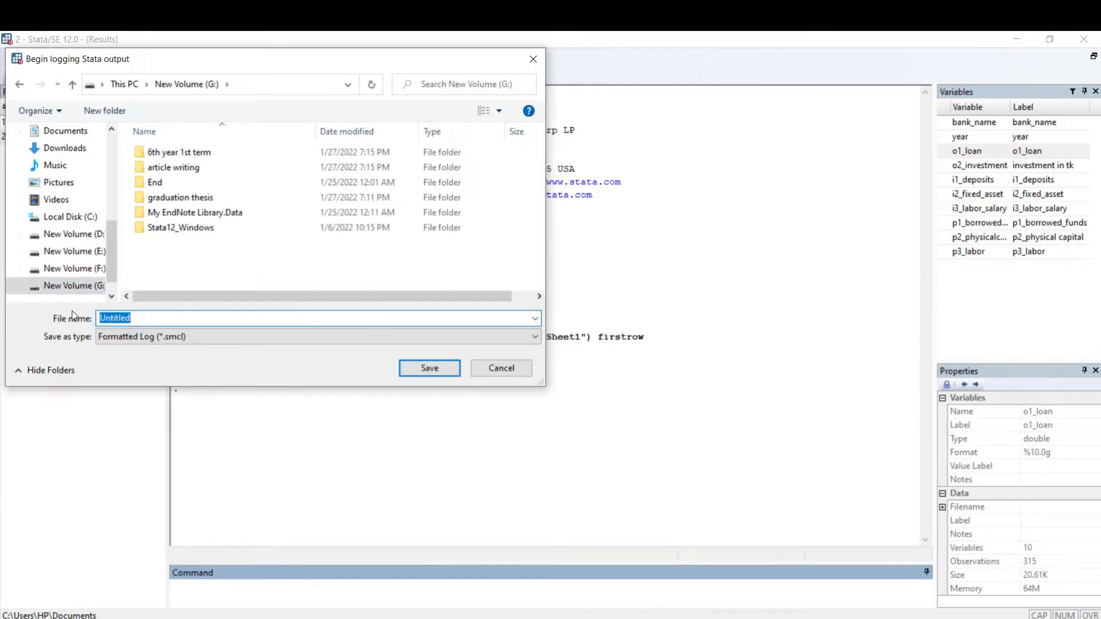
type("a")
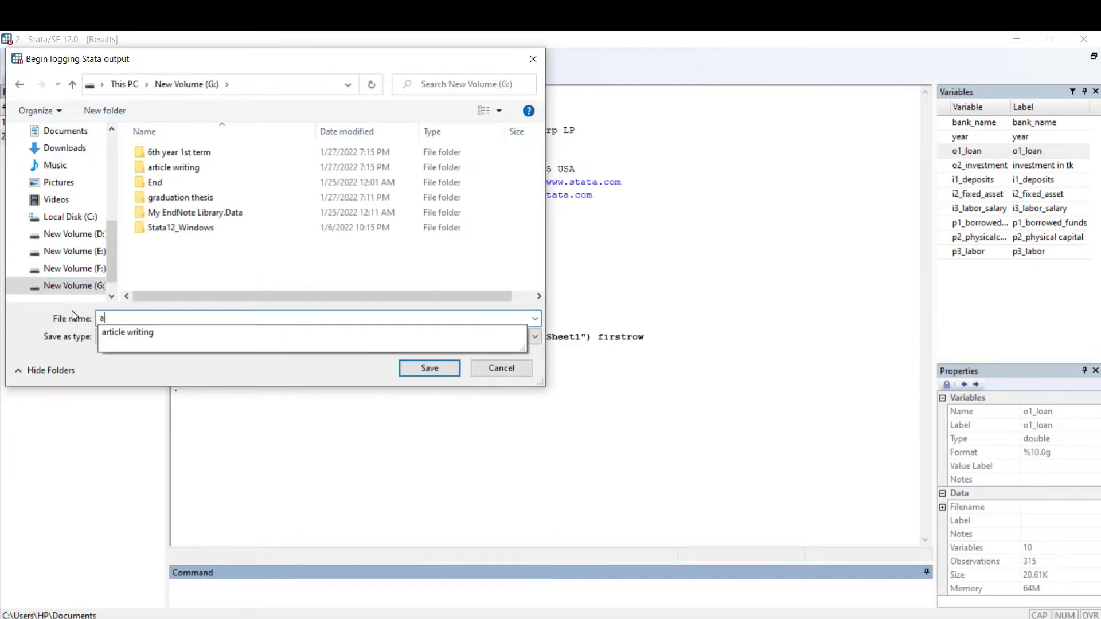
key("BackSpace")
type("log")
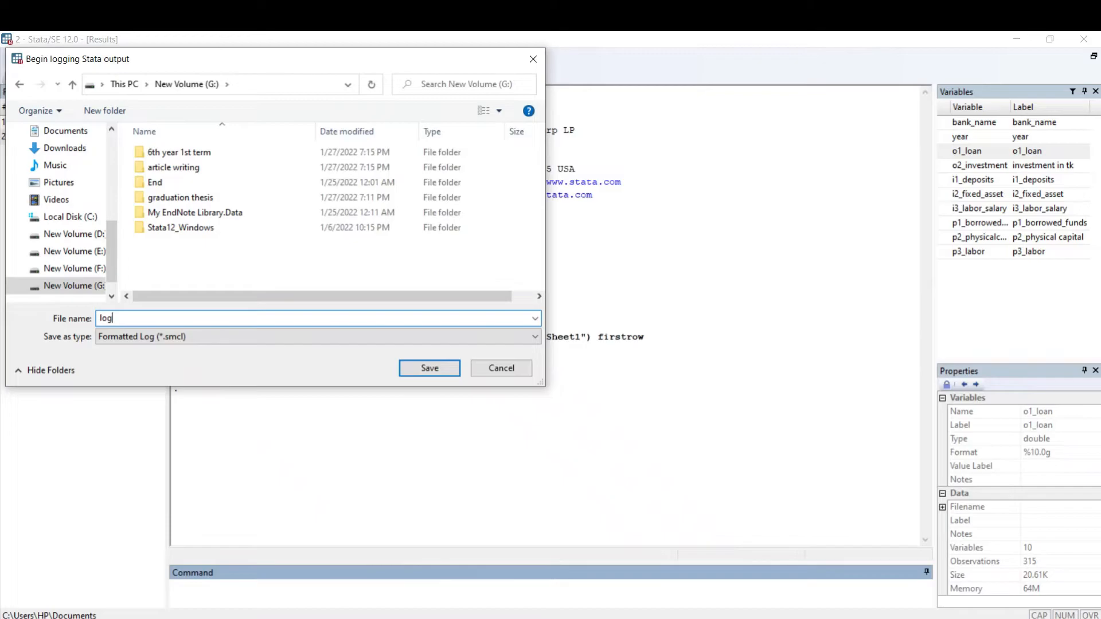
left_click(439, 374)
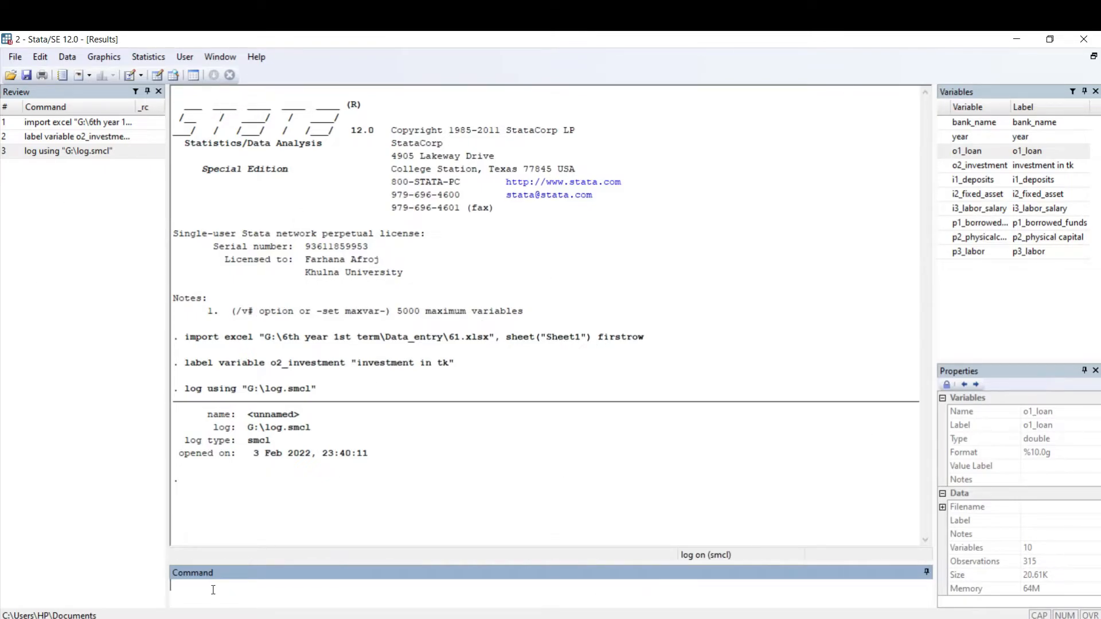
Step: Run the describe command on the whole dataset
type("describe")
key("Return")
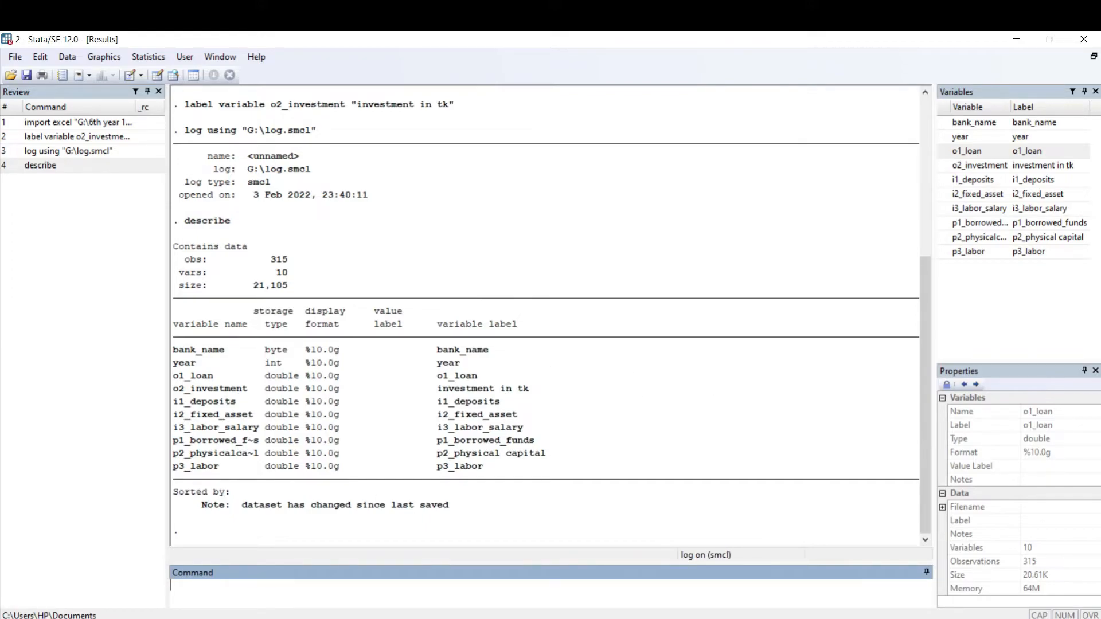
Step: Switch to File Explorer, open the log file on New Volume (G:), examine the recorded describe output, and close the viewer
key("alt+Tab")
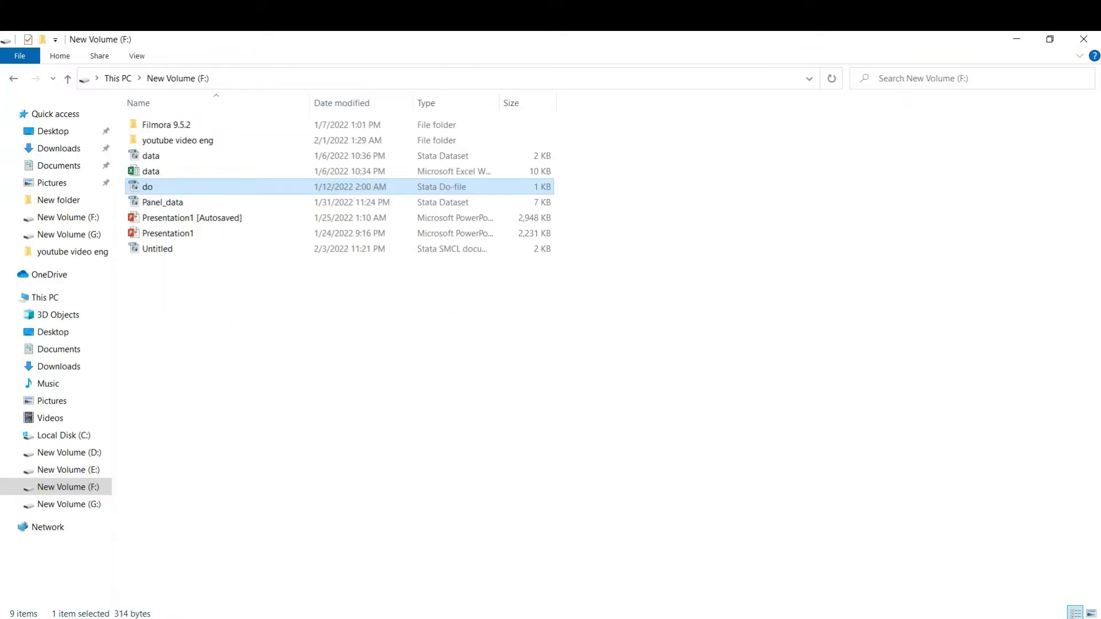
left_click(75, 504)
double_click(148, 263)
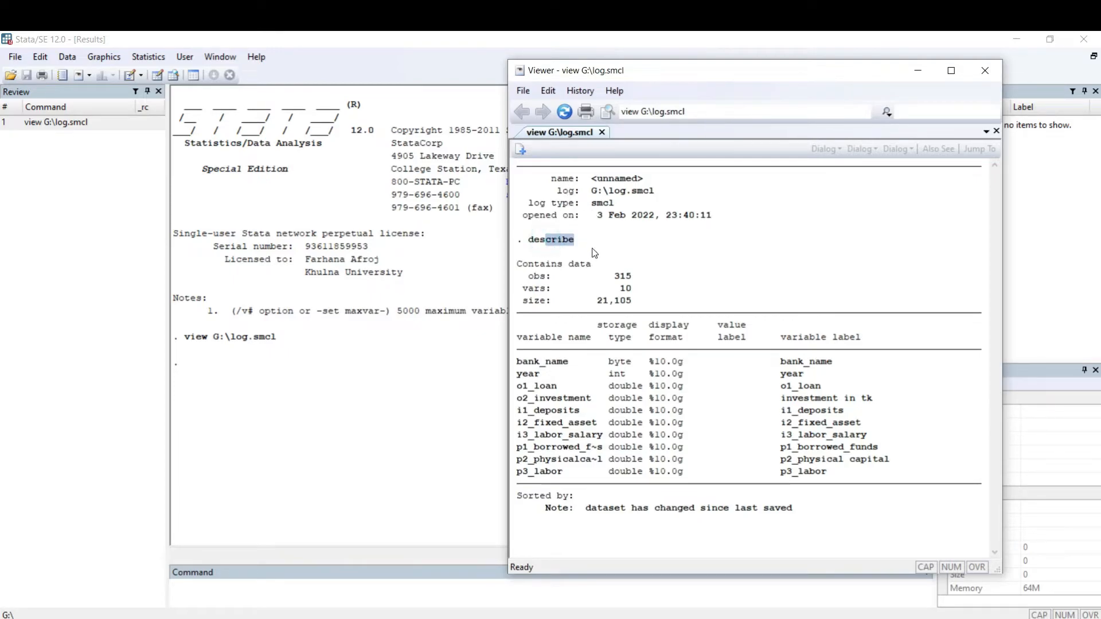
left_click_drag(605, 251, 609, 590)
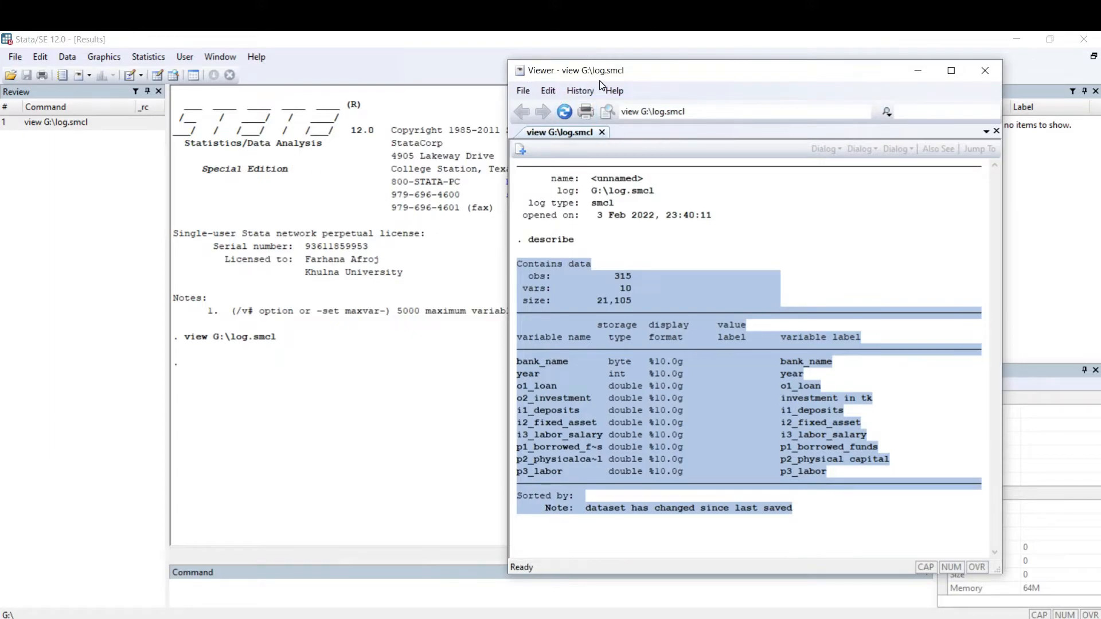
left_click(985, 70)
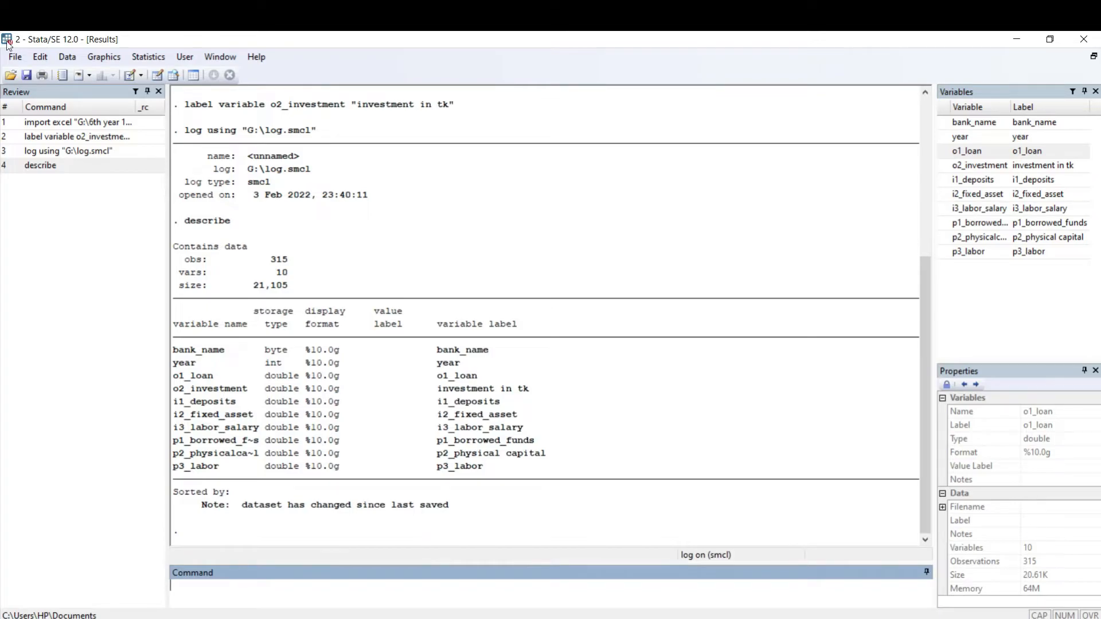
Step: Suspend the running output log
left_click(13, 57)
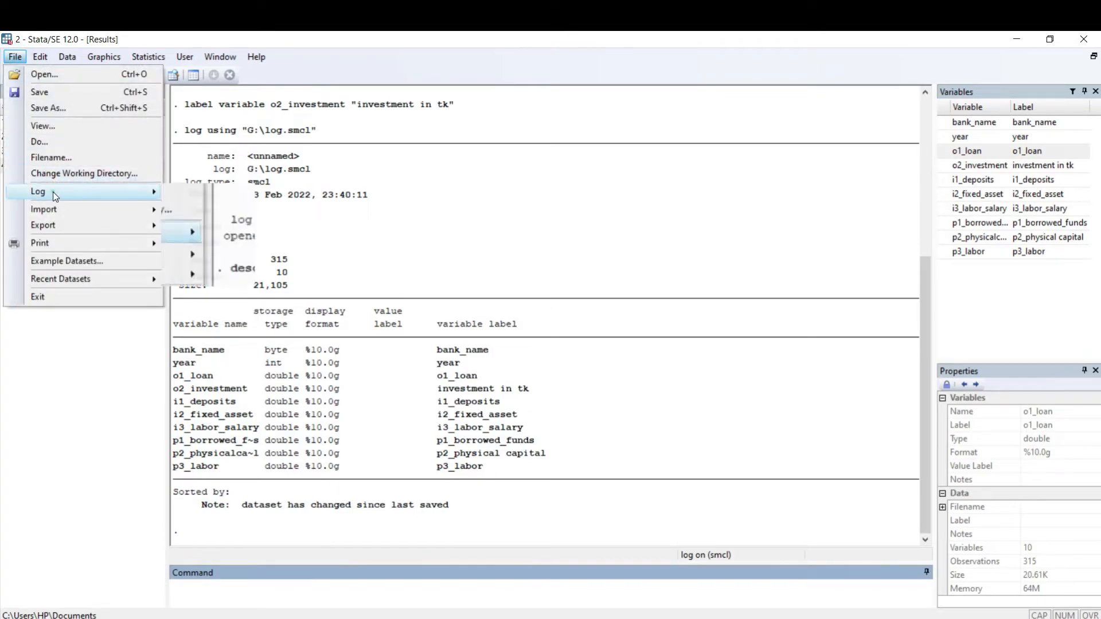
mouse_move(52, 192)
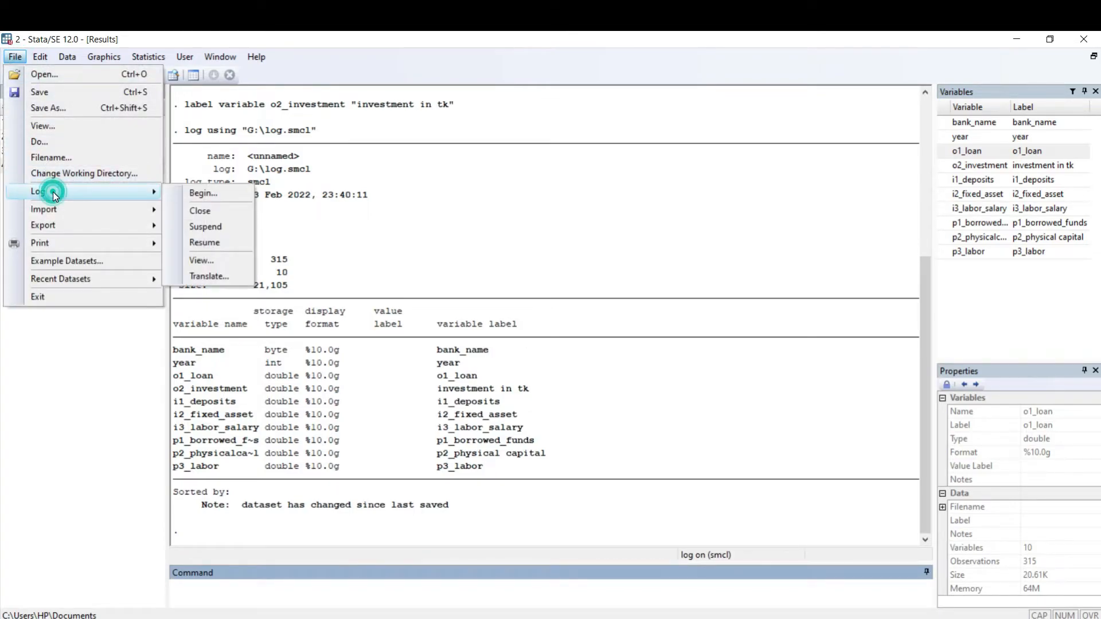
left_click(206, 227)
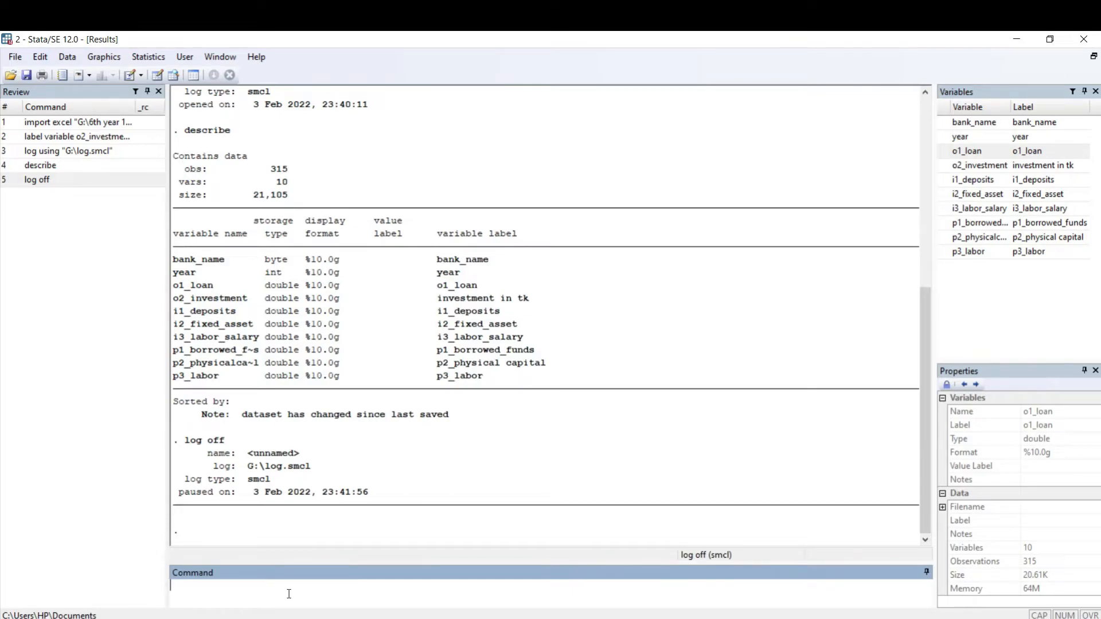
Step: Run the sum command for all variables while logging is suspended, and highlight its output
type("sum")
key("Return")
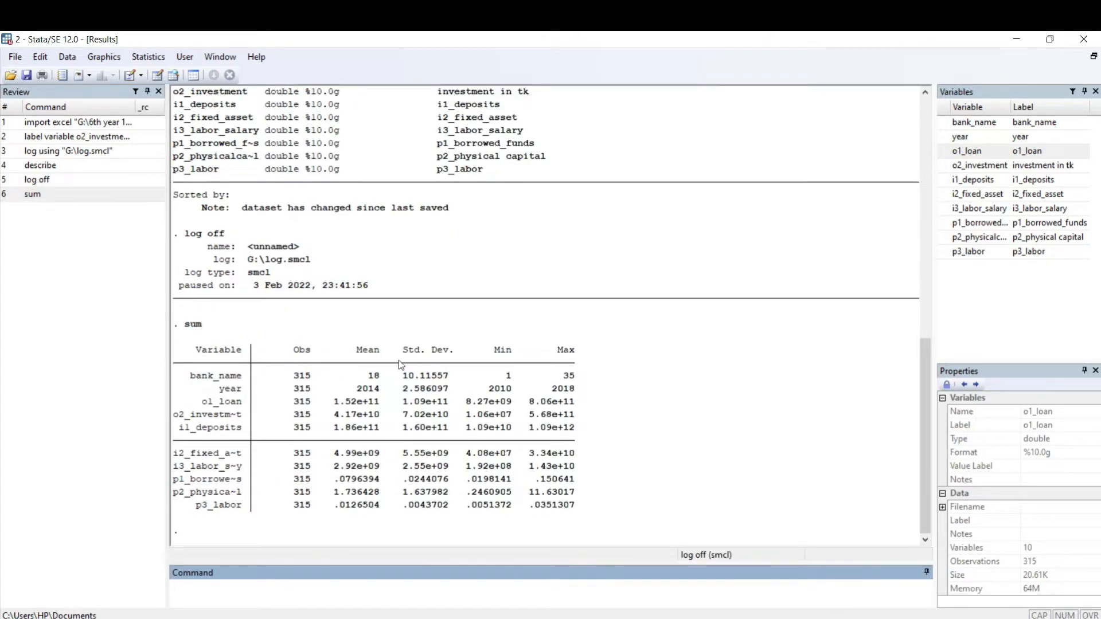
left_click_drag(208, 319, 600, 519)
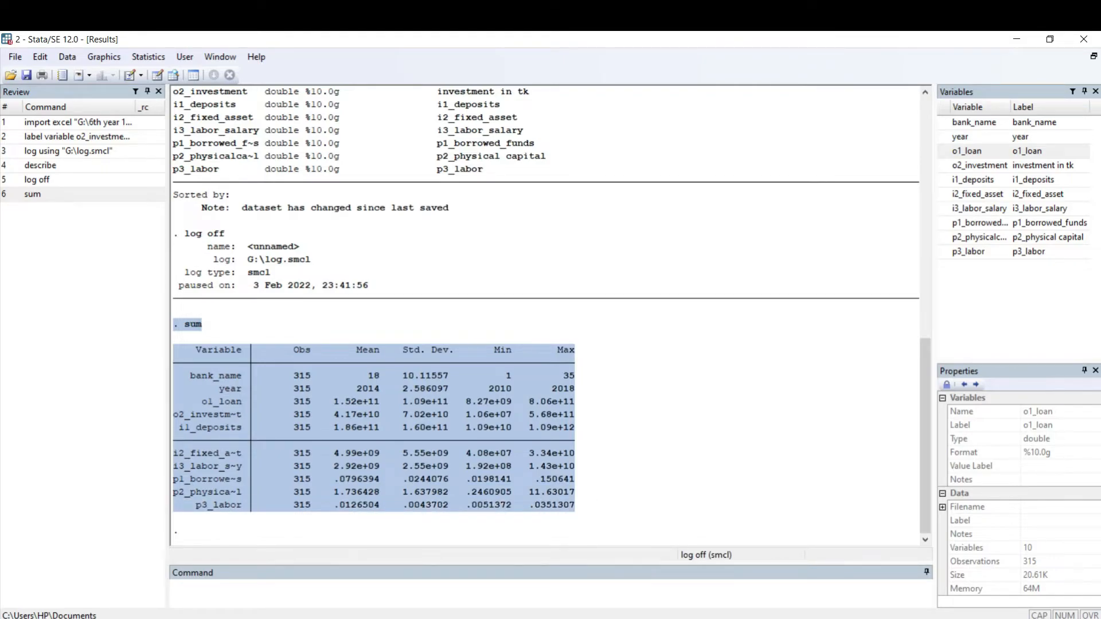
Step: Reopen the log file from File Explorer, check which commands it recorded, then close it and return to the main Stata session
left_click(406, 618)
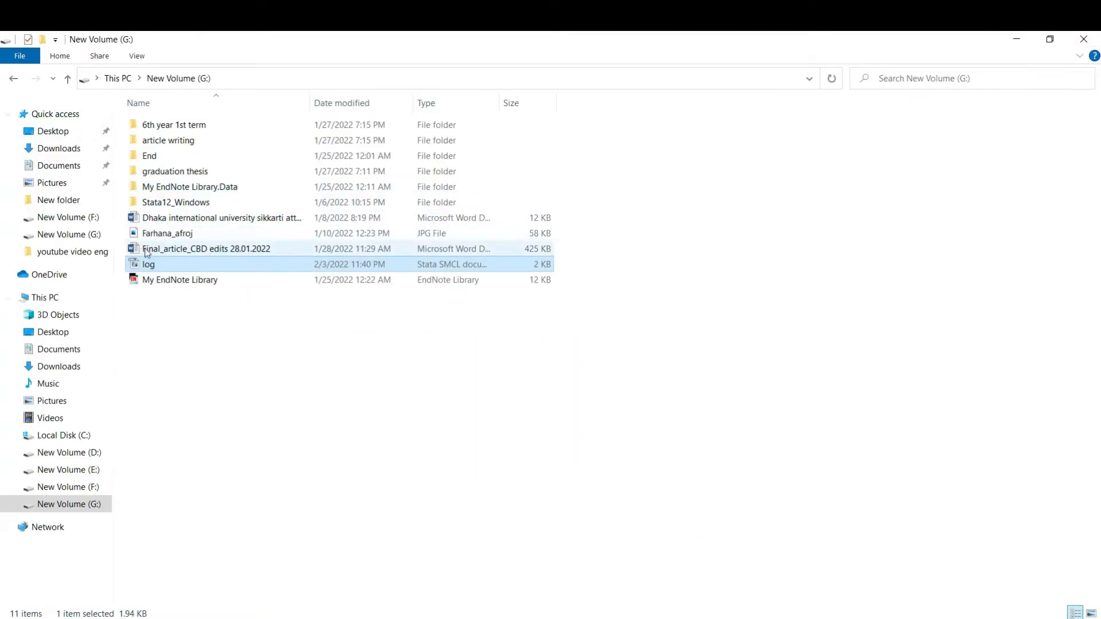
double_click(147, 268)
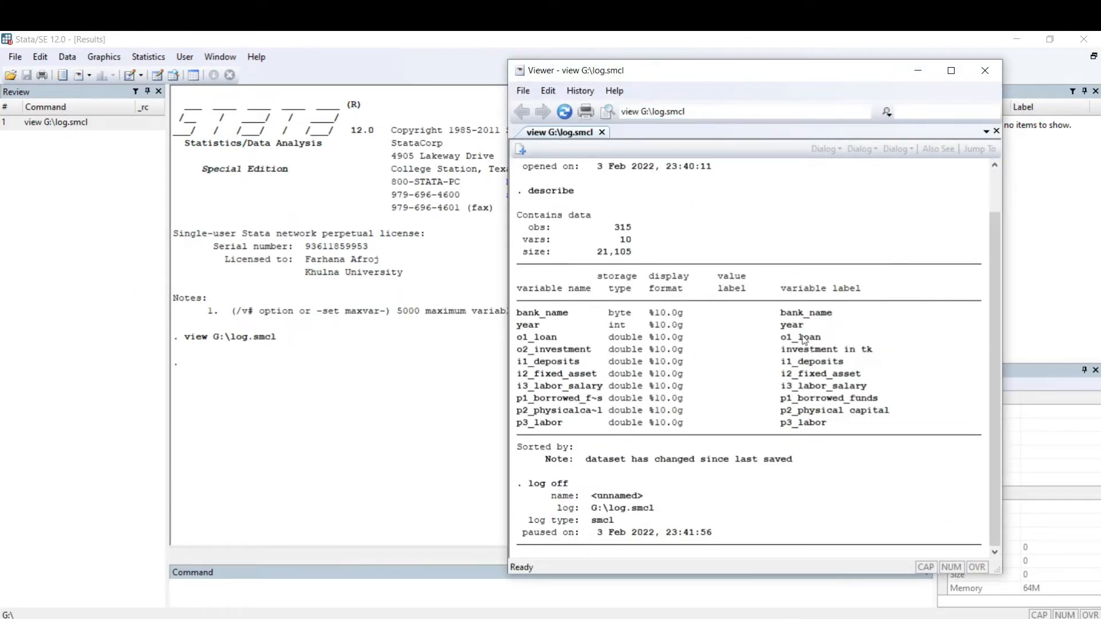
left_click(985, 70)
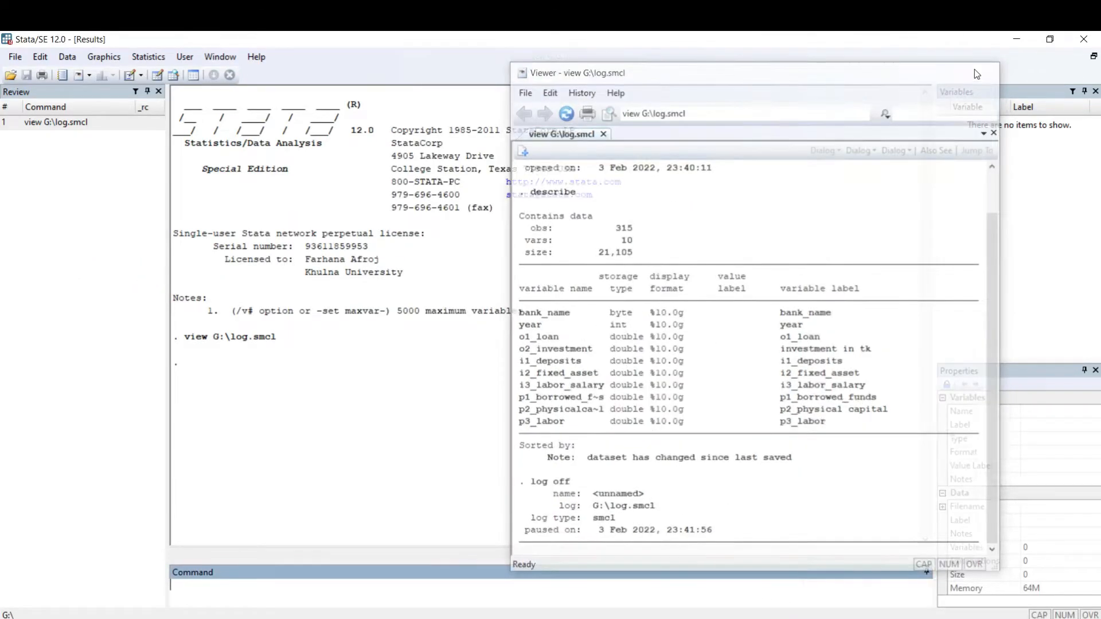
left_click(1084, 39)
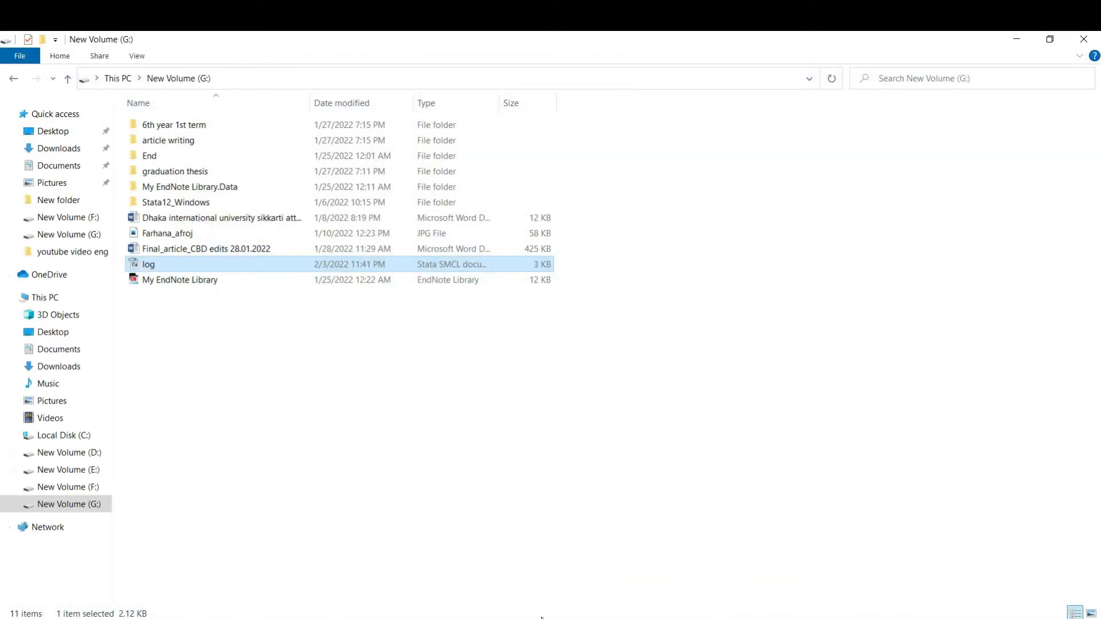
left_click(541, 618)
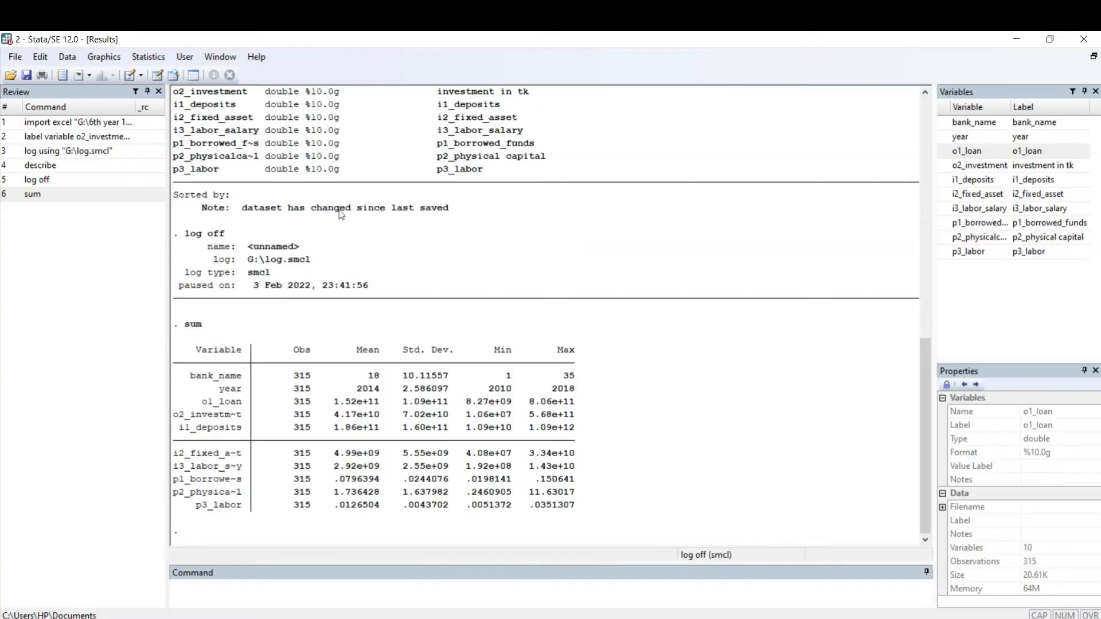
Step: Resume the suspended output log
left_click(14, 55)
mouse_move(126, 193)
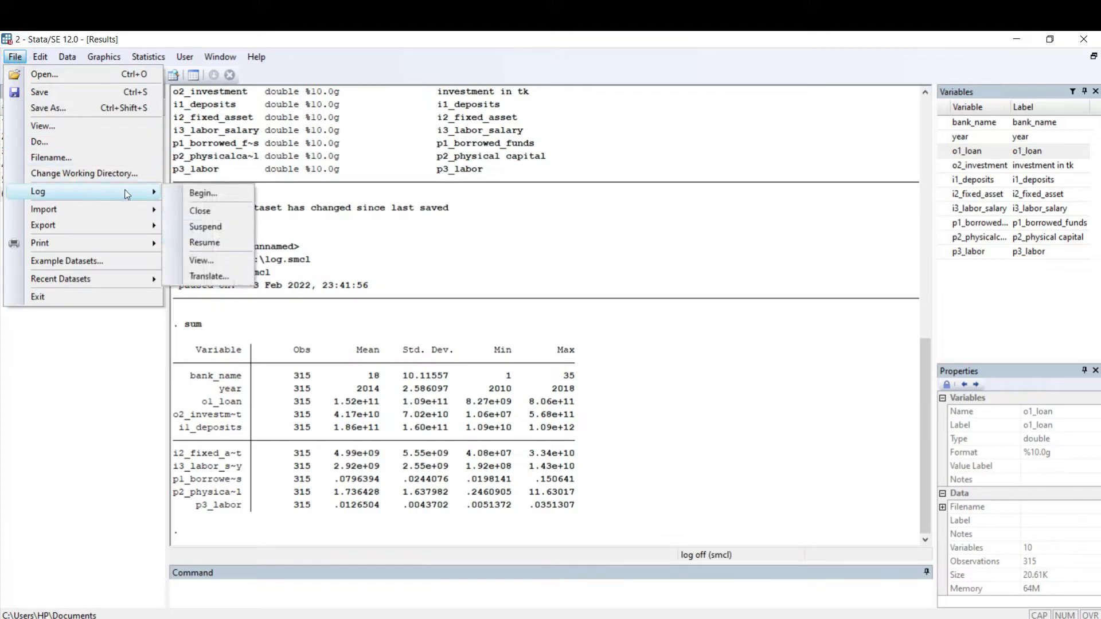
left_click(203, 242)
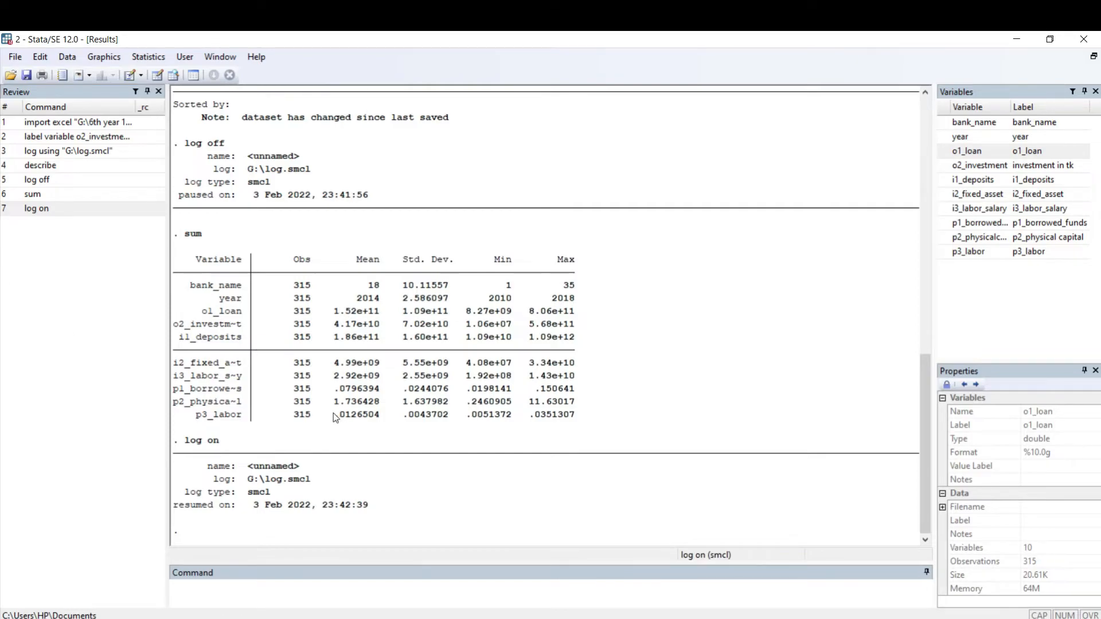
Step: Run the tab command without variables, followed by the sum command for all variables, with logging on
left_click(267, 586)
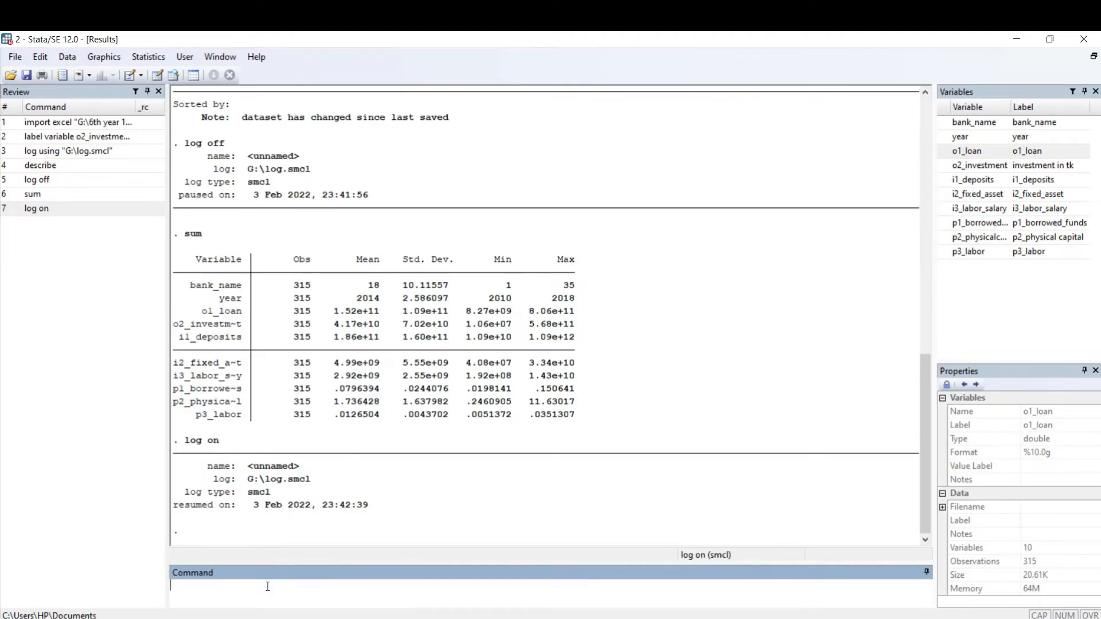
type("tab")
key("Return")
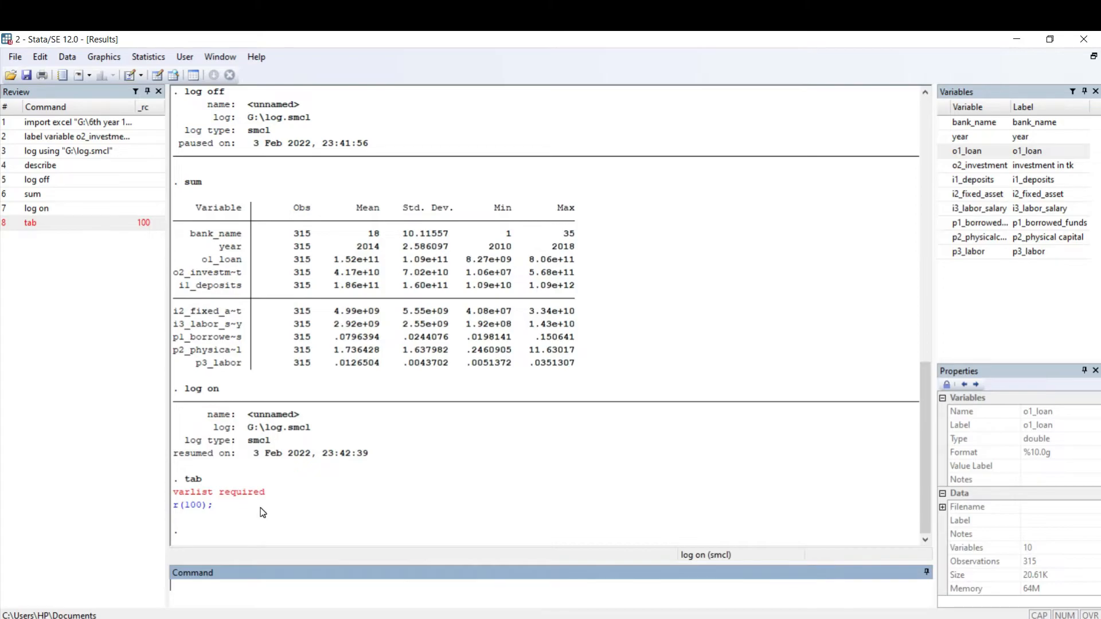
type("sum")
key("Return")
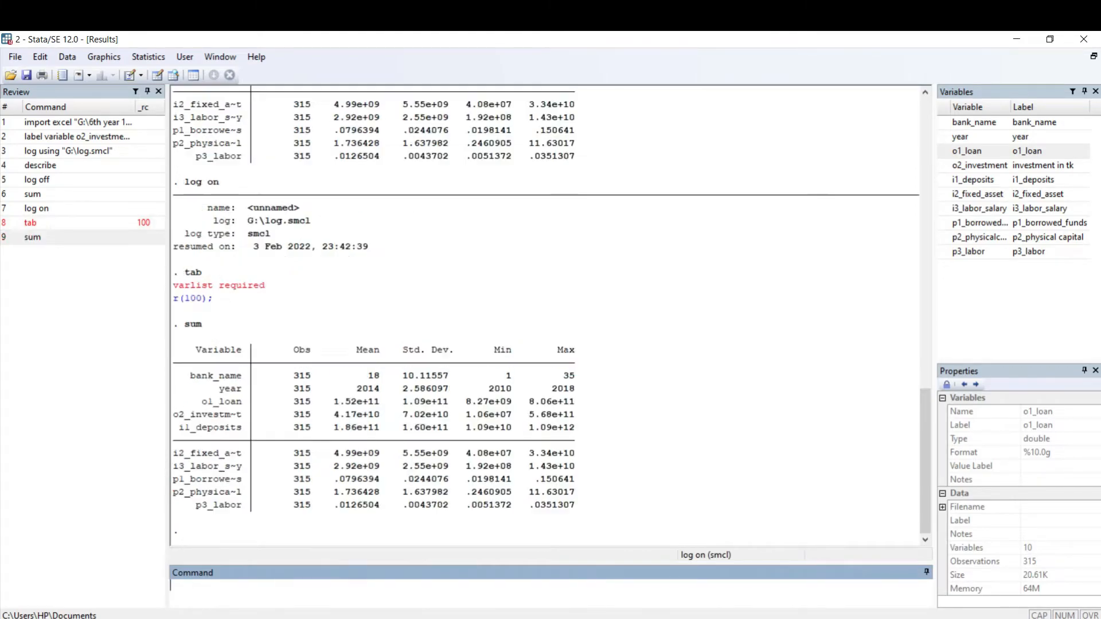
left_click_drag(304, 391, 455, 446)
Step: Open the log file from File Explorer once more, examine the tab and sum entries, and close the viewer
key("alt+Tab")
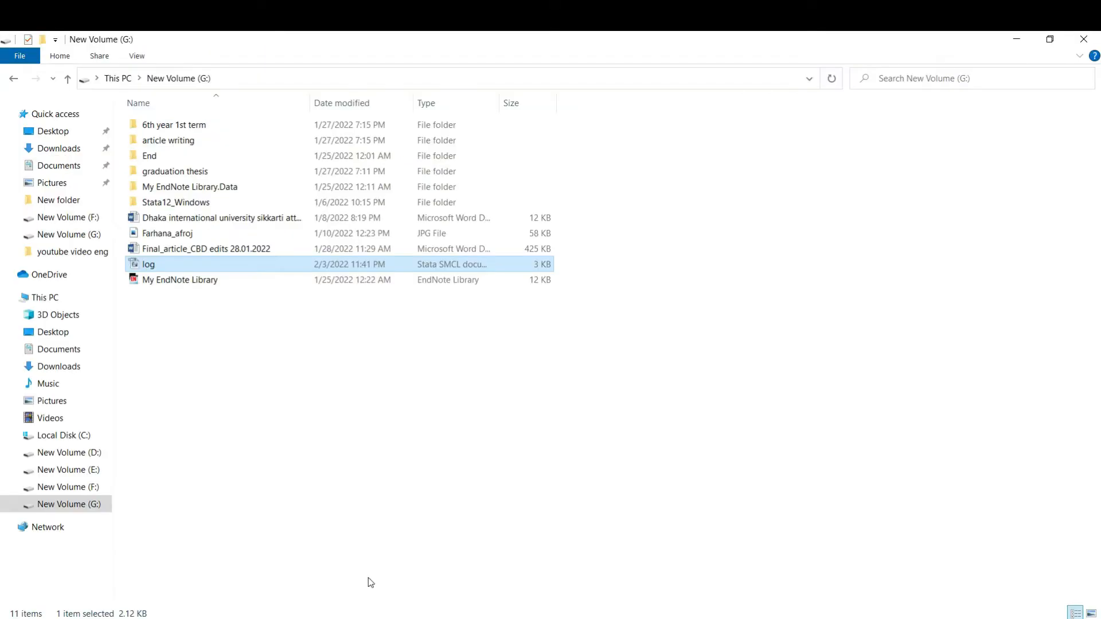
left_click(153, 265)
double_click(152, 265)
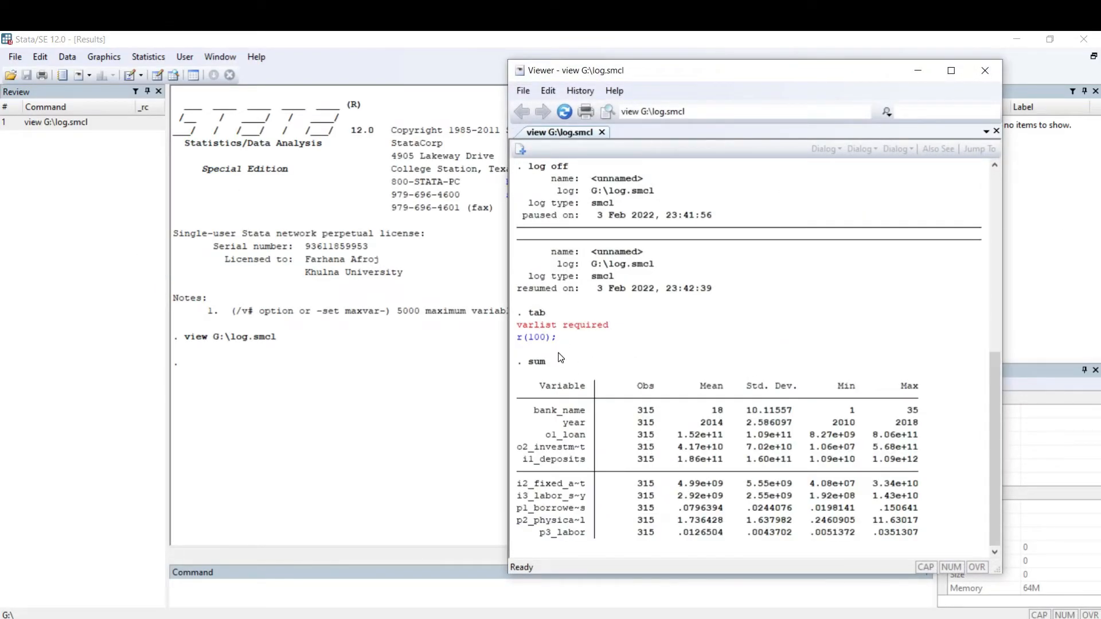
left_click_drag(567, 313, 705, 601)
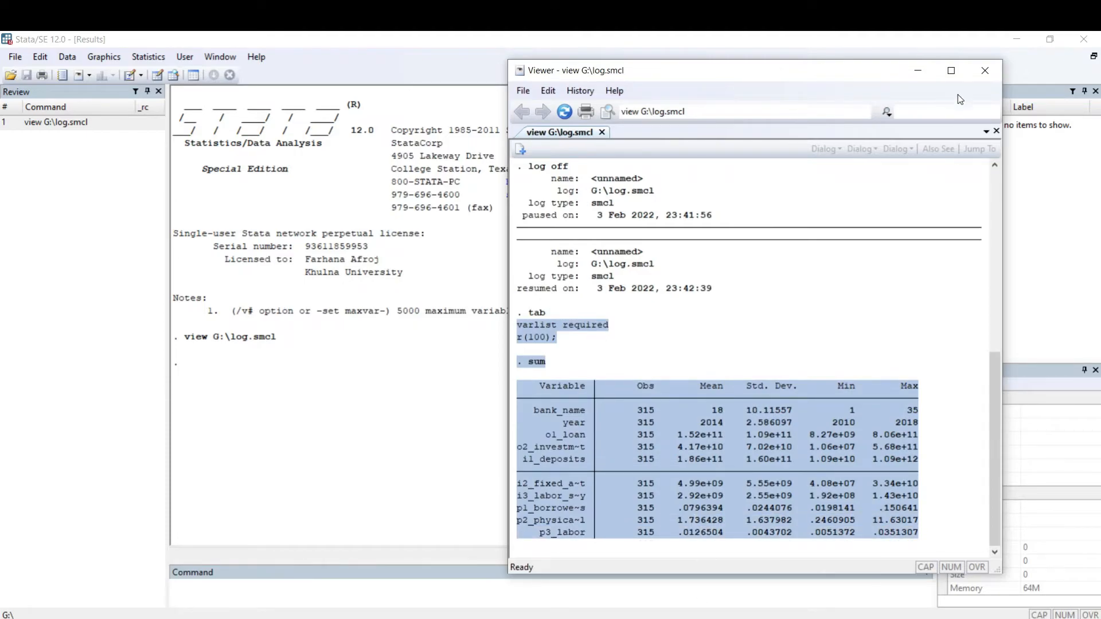
left_click(984, 71)
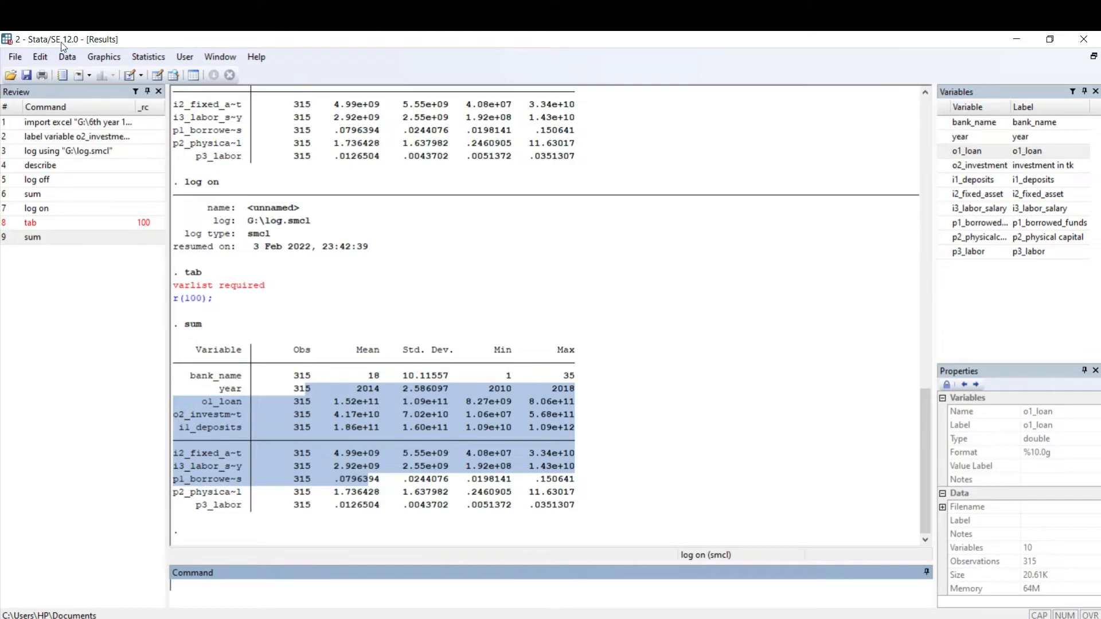
Step: Close the output log to end logging
left_click(15, 57)
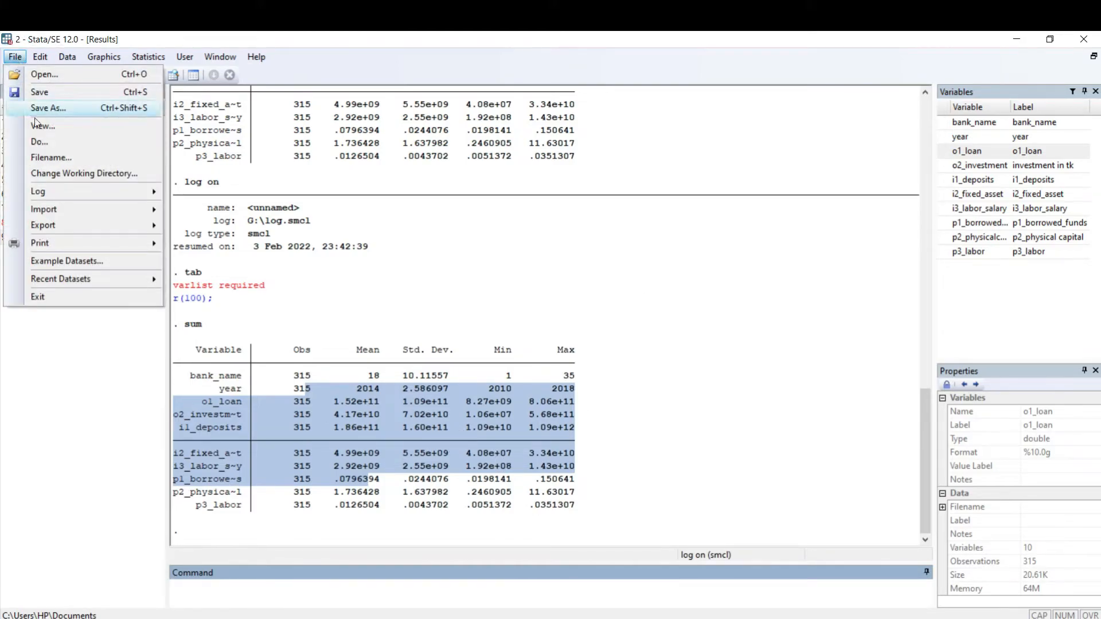
mouse_move(53, 190)
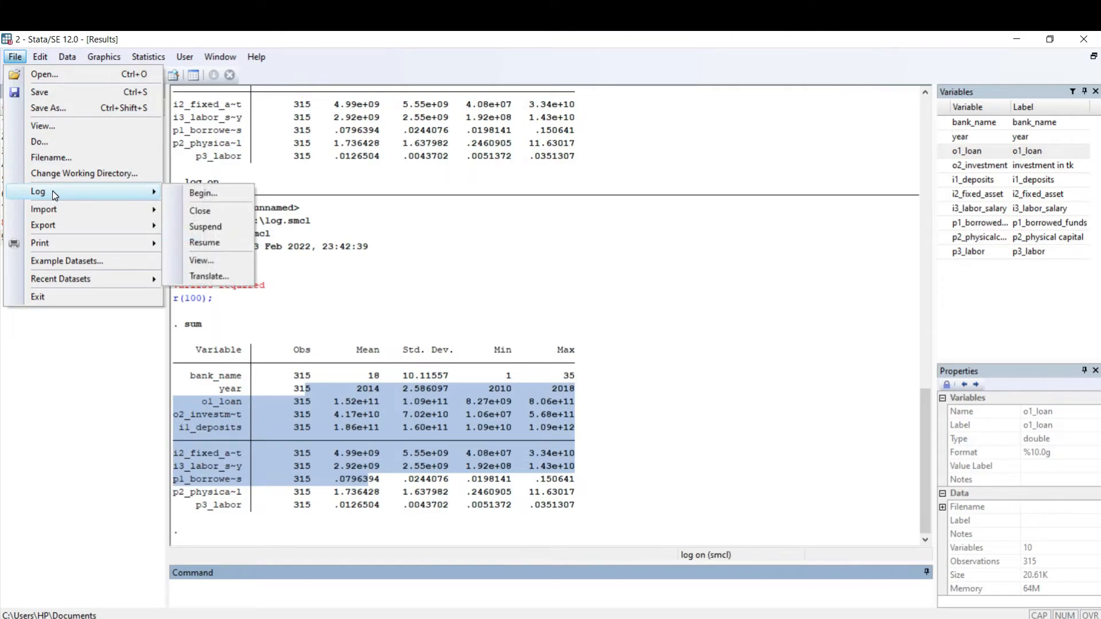
left_click(197, 212)
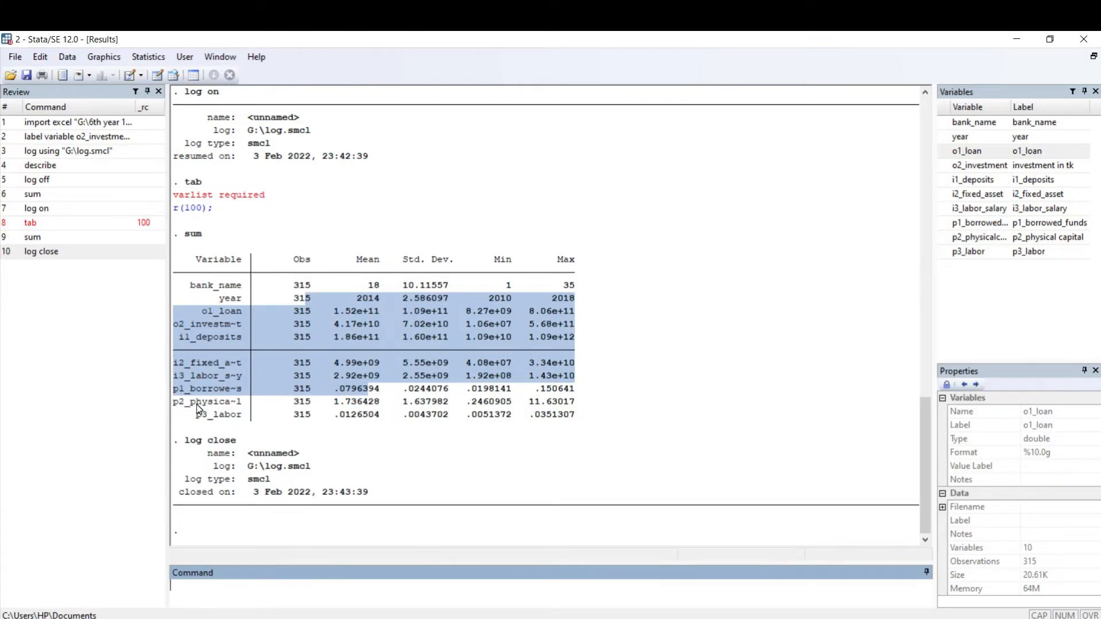
Step: Reopen the log.smcl file on drive G from File Explorer and look through its recorded output in the viewer
scroll(198, 409, "up", 2)
scroll(229, 424, "down", 2)
left_click(340, 464)
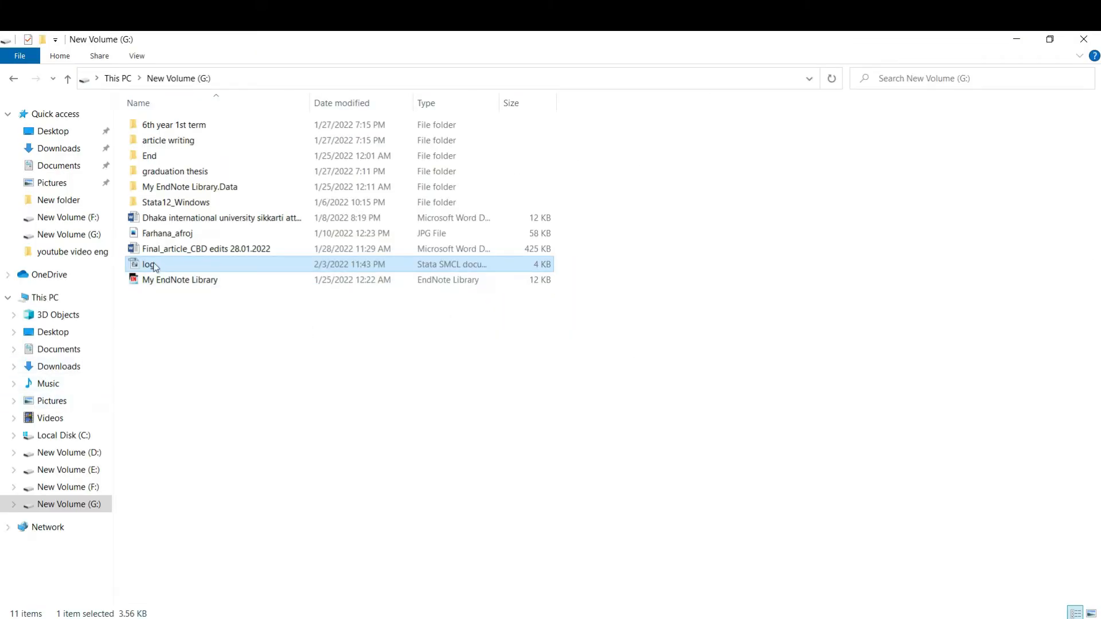
double_click(150, 266)
scroll(665, 386, "down", 10)
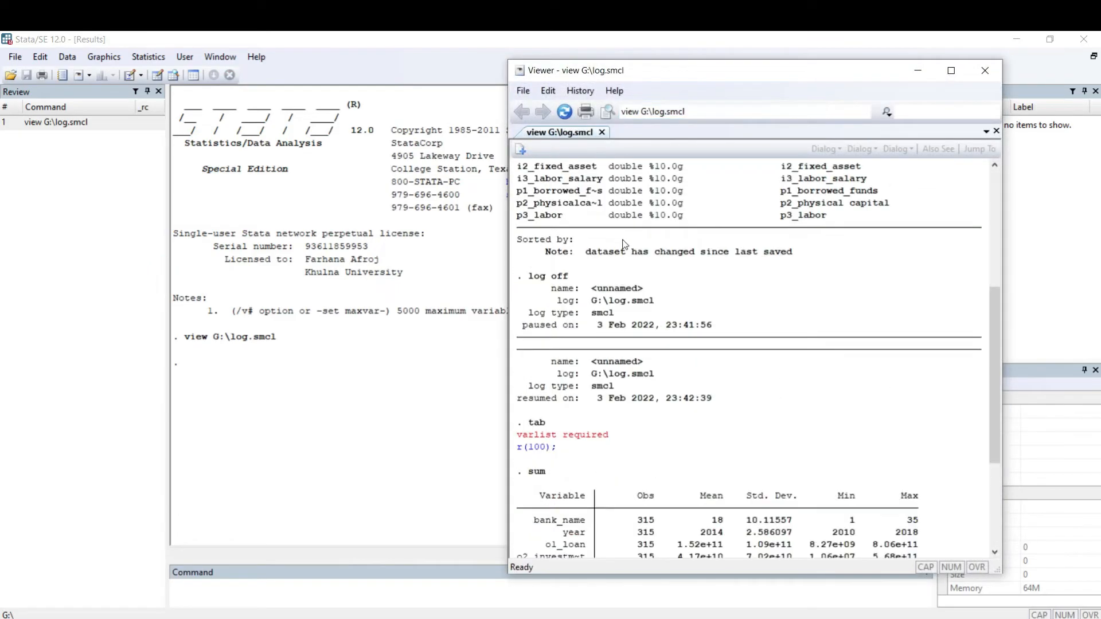
left_click(523, 90)
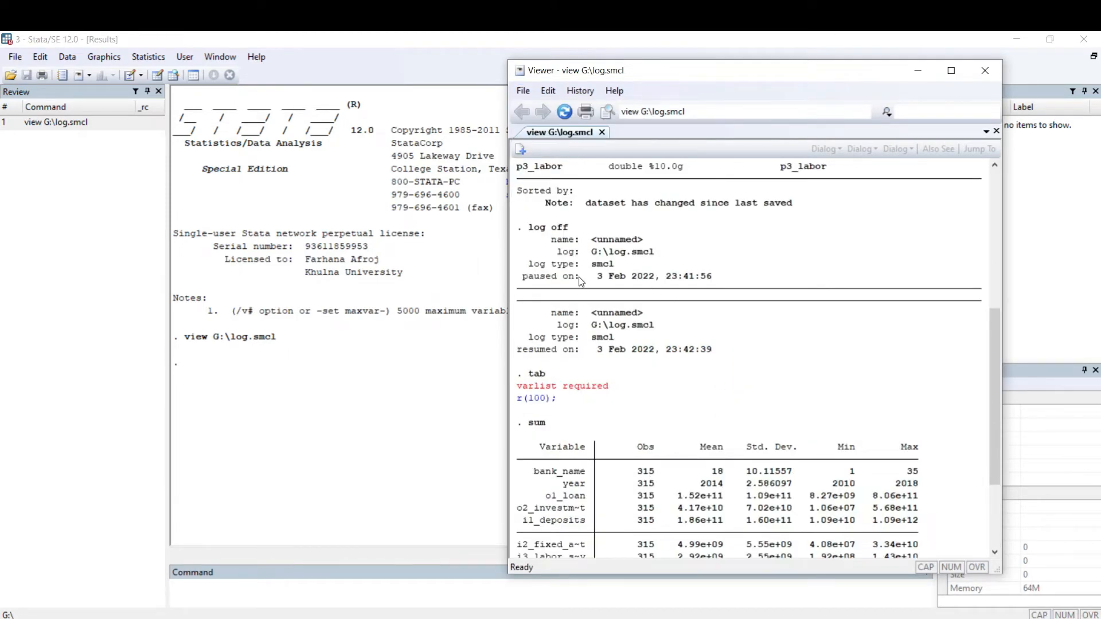
scroll(666, 262, "up", 1)
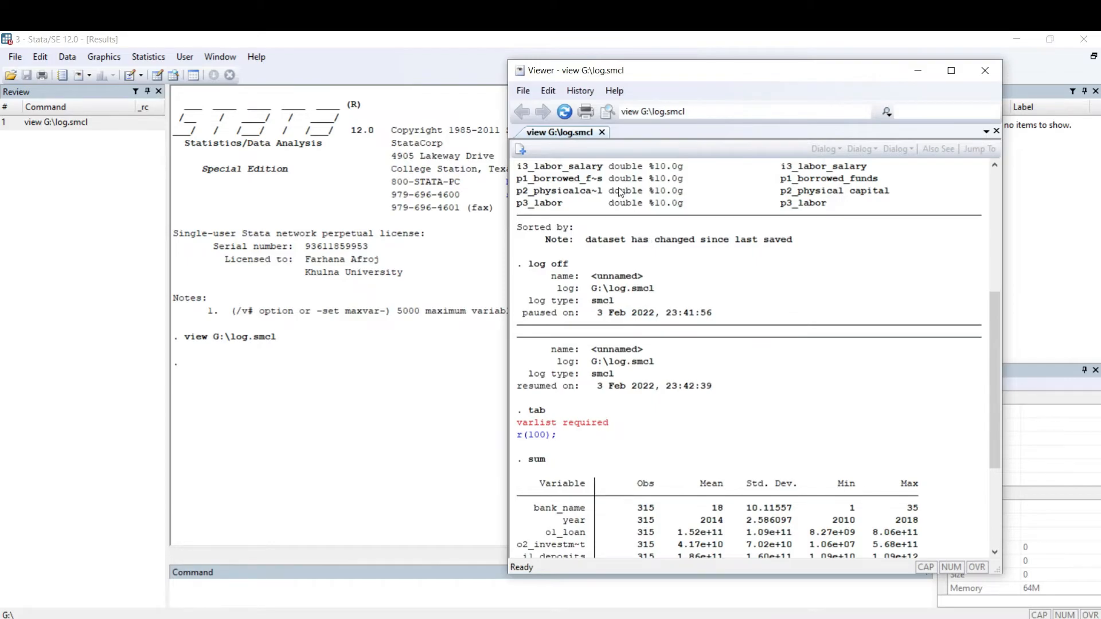
Step: Select the entire contents of the log in the viewer and copy them
left_click(553, 94)
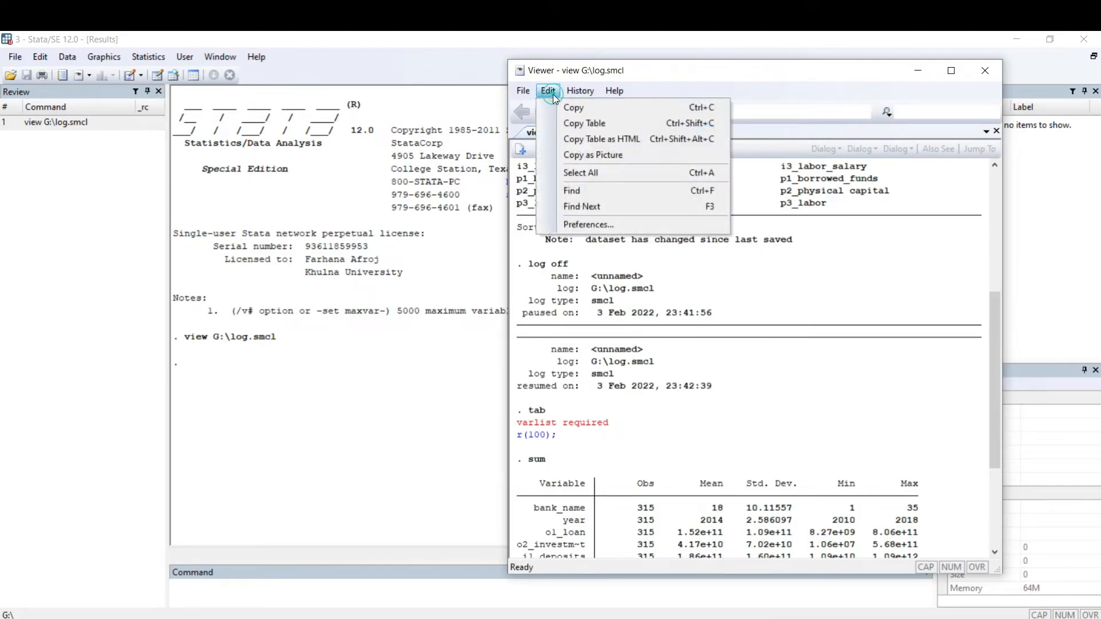
left_click(609, 176)
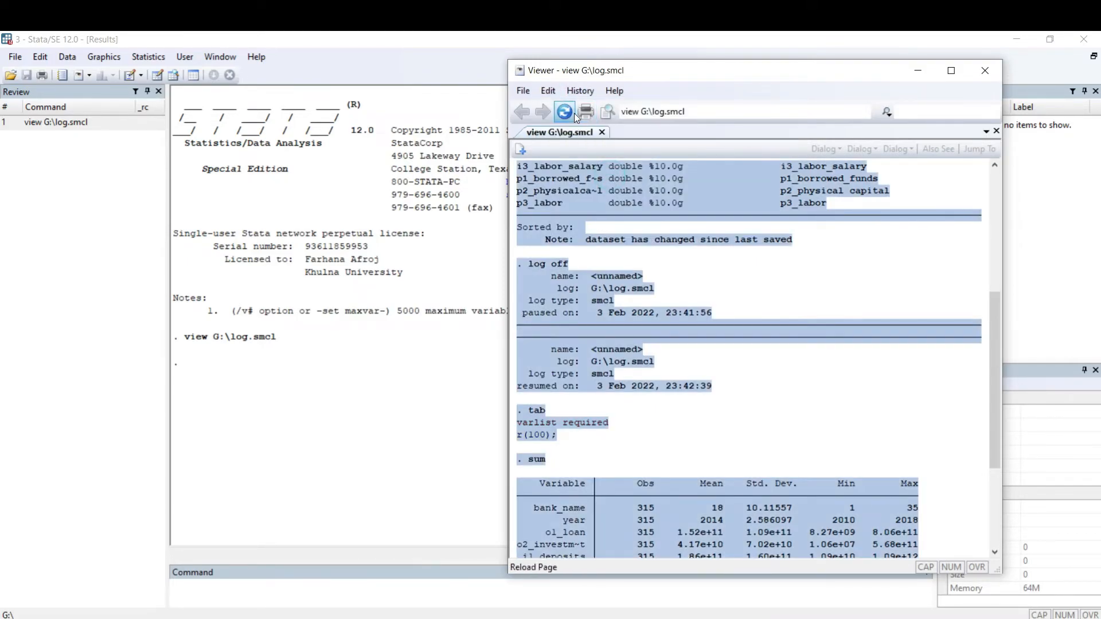
left_click(548, 91)
left_click(555, 109)
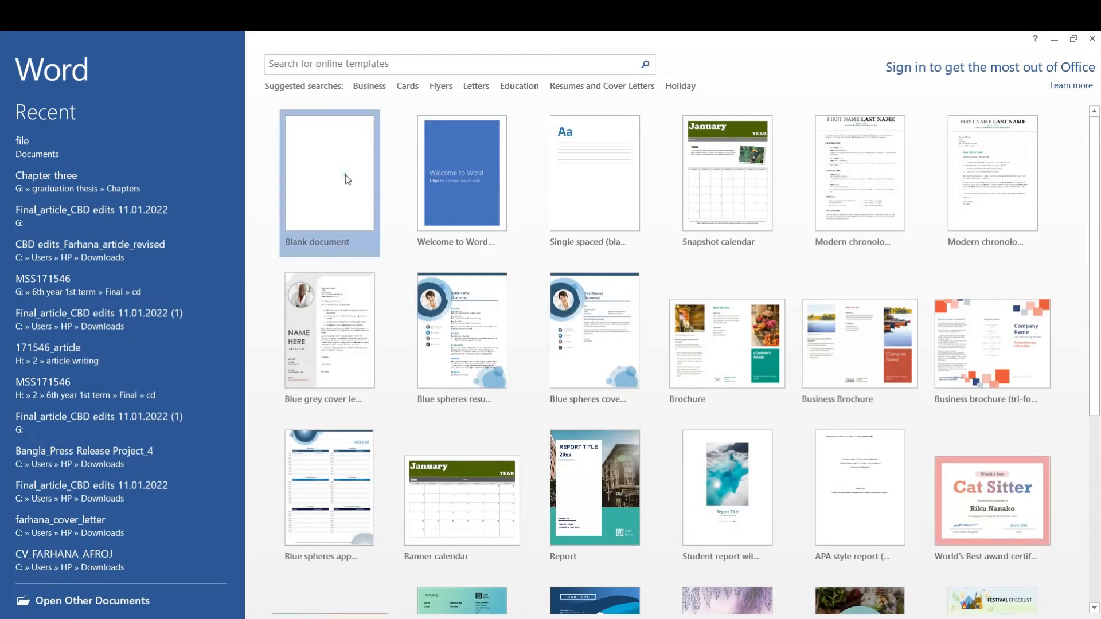
Step: Switch to Word, paste the copied log into a new blank document, look through it, and close the document without saving
left_click(345, 176)
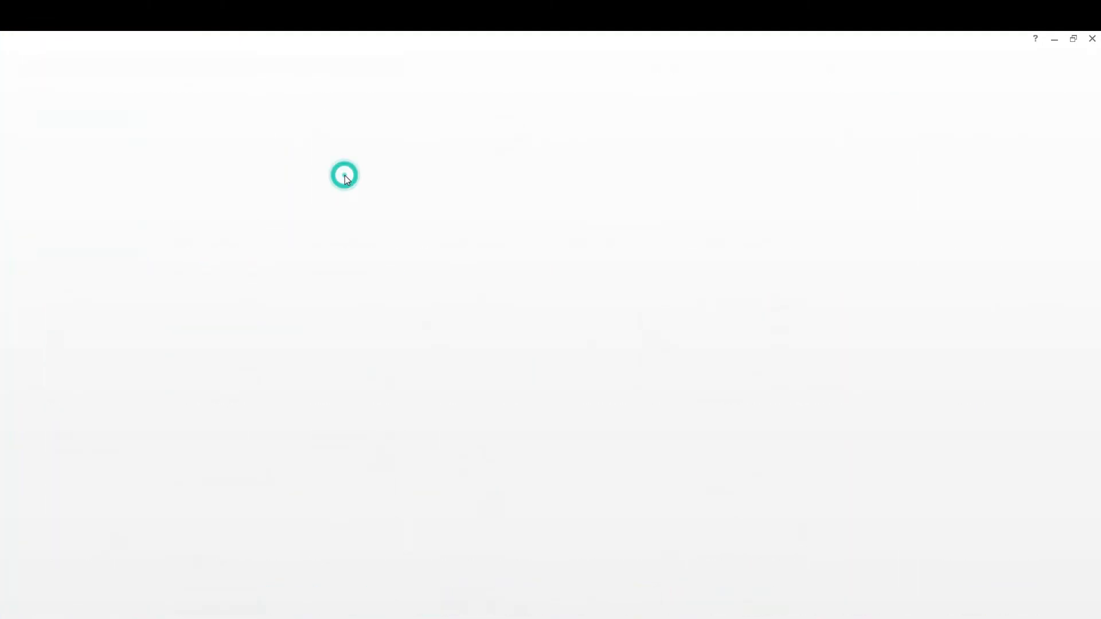
key("ctrl+v")
scroll(512, 245, "down", 20)
scroll(608, 235, "up", 15)
left_click_drag(652, 281, 548, 332)
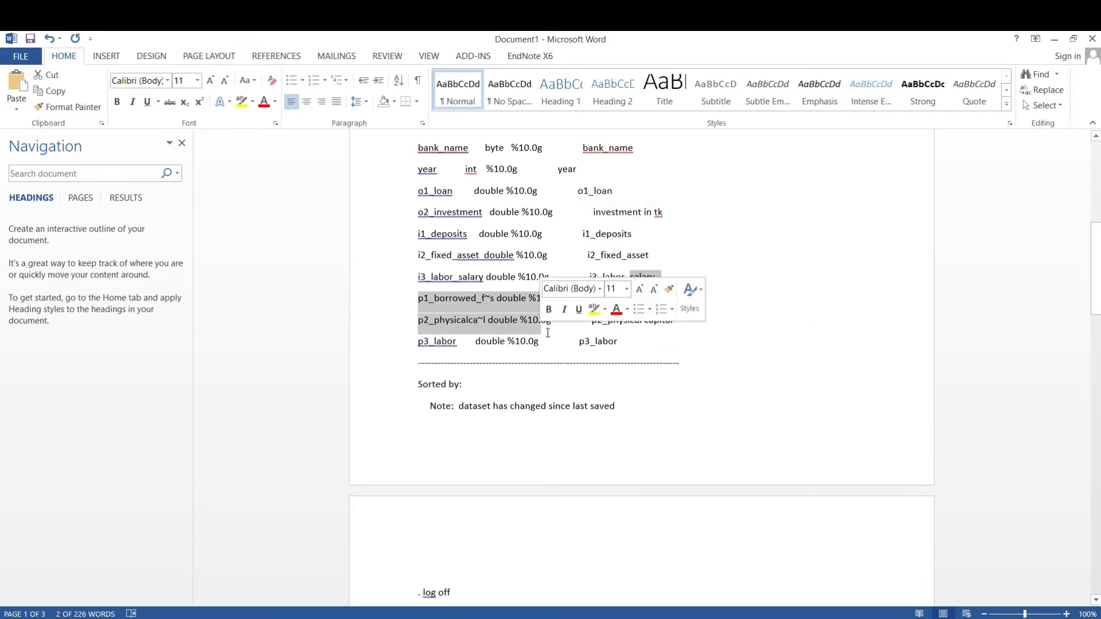
scroll(547, 333, "down", 15)
left_click_drag(702, 412, 571, 411)
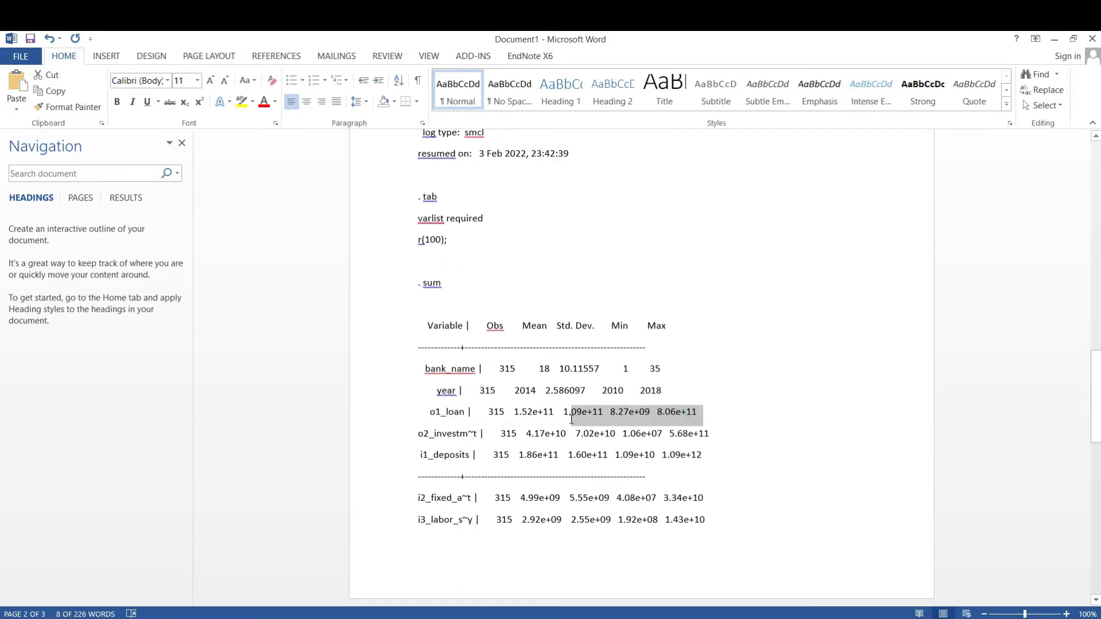
left_click(1092, 38)
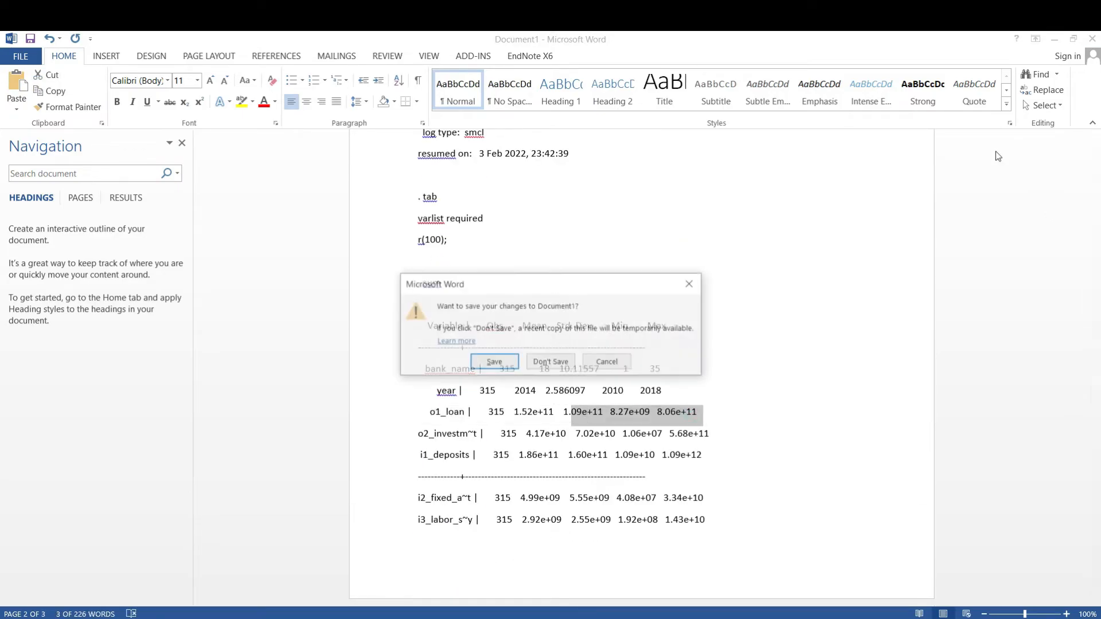
left_click(542, 359)
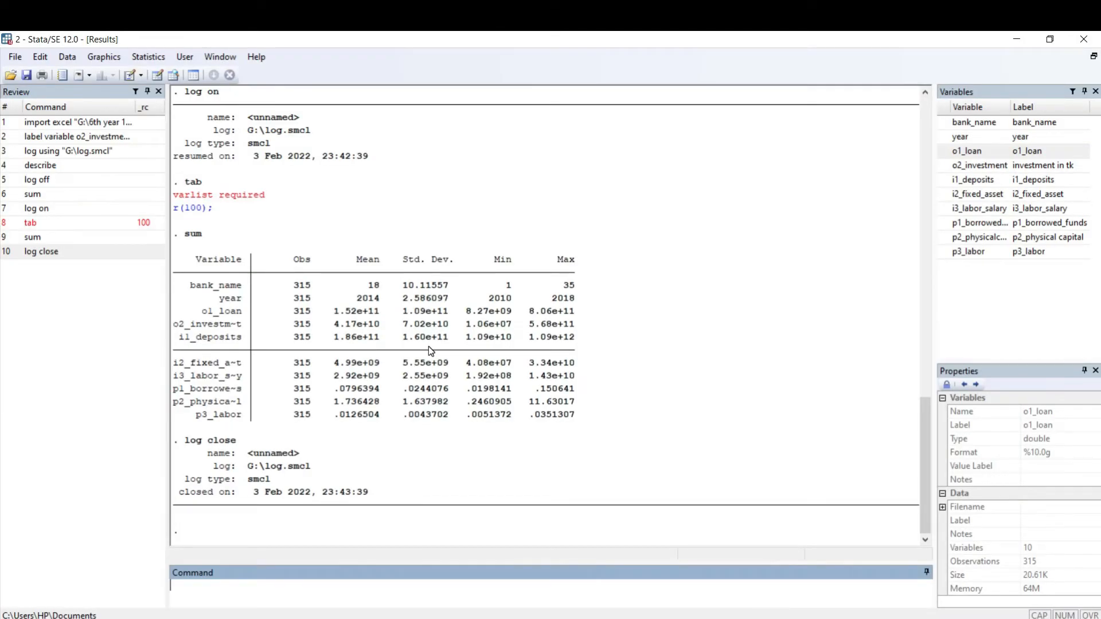
Step: Start the Do-file Editor and open the do-file named do from drive F
left_click(129, 75)
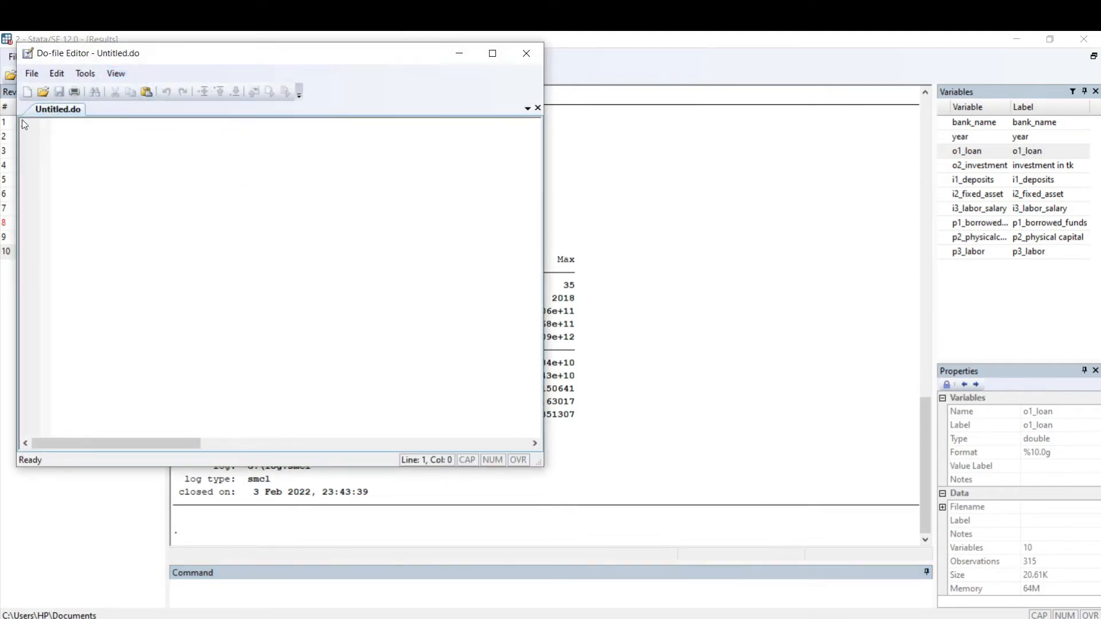
left_click_drag(183, 51, 338, 108)
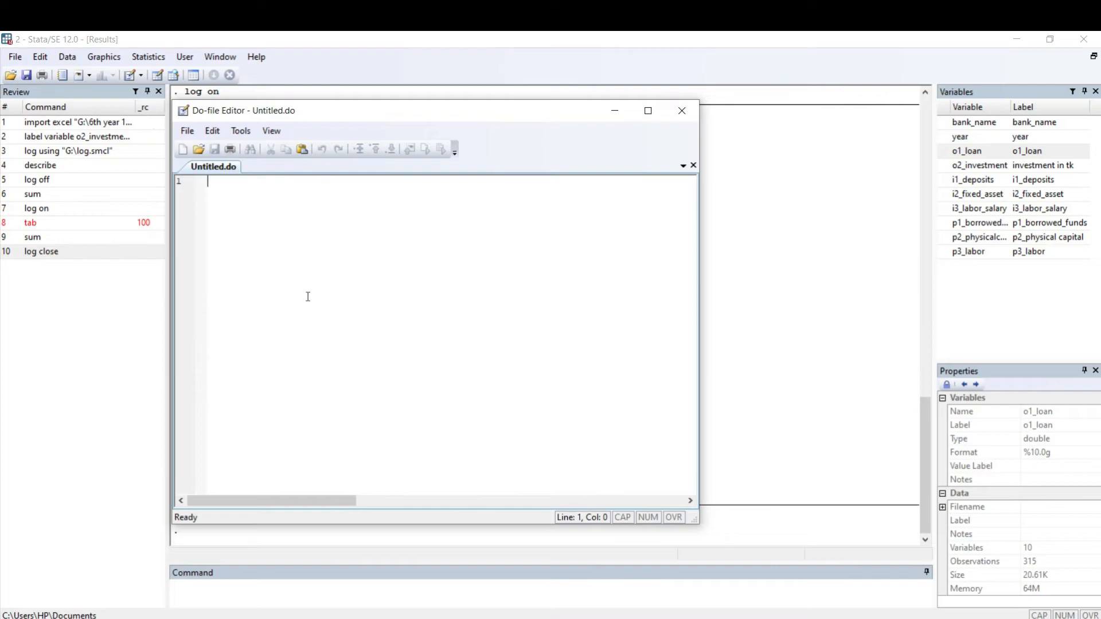
left_click(198, 150)
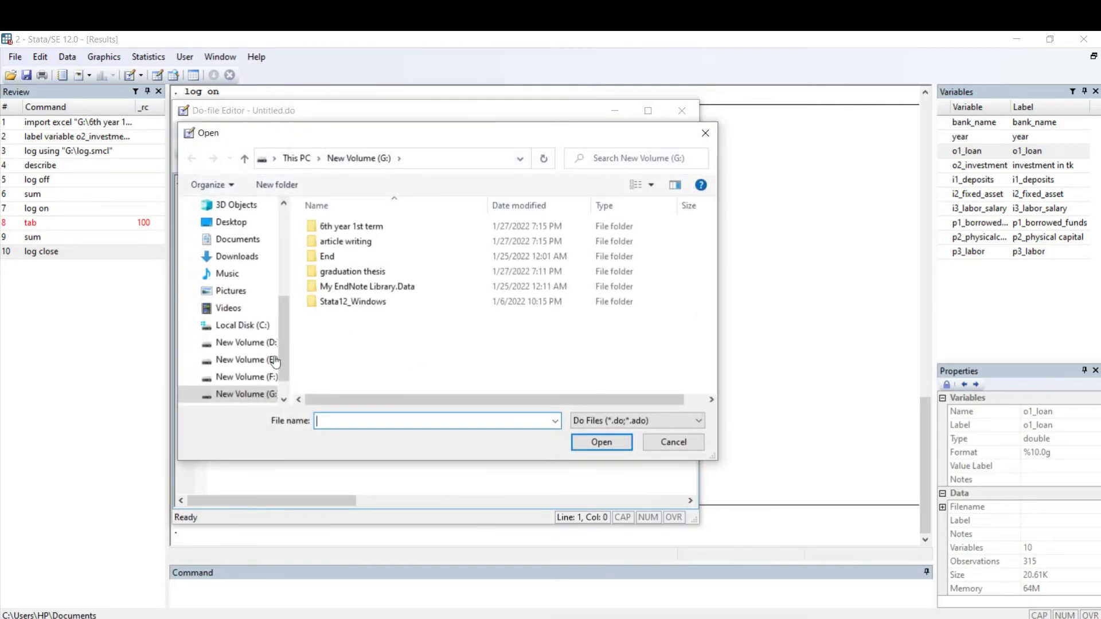
left_click(253, 378)
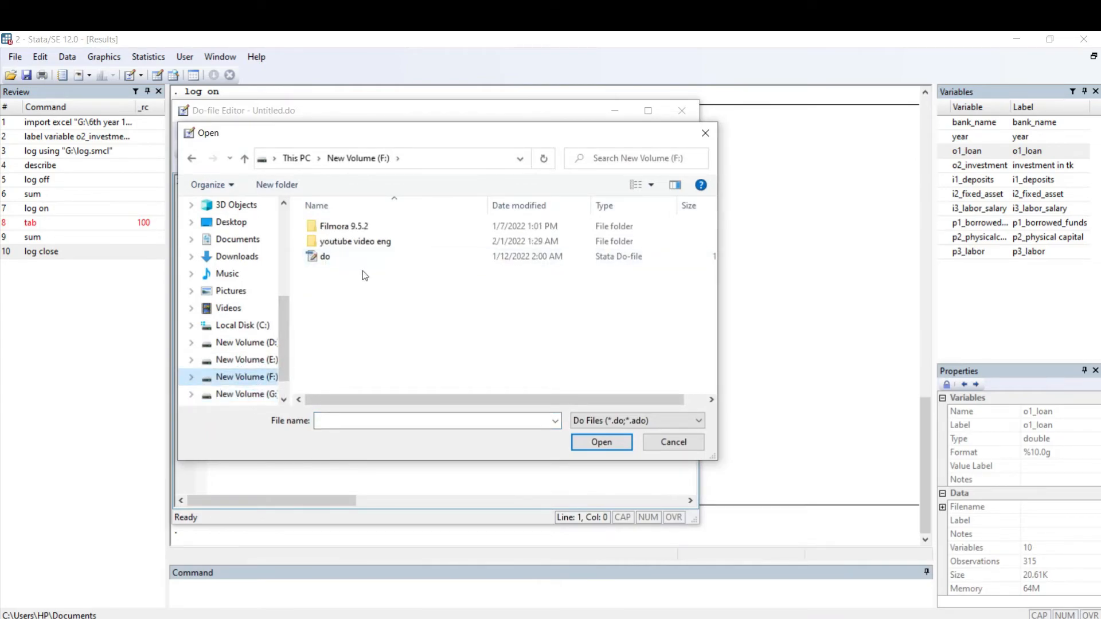
double_click(378, 253)
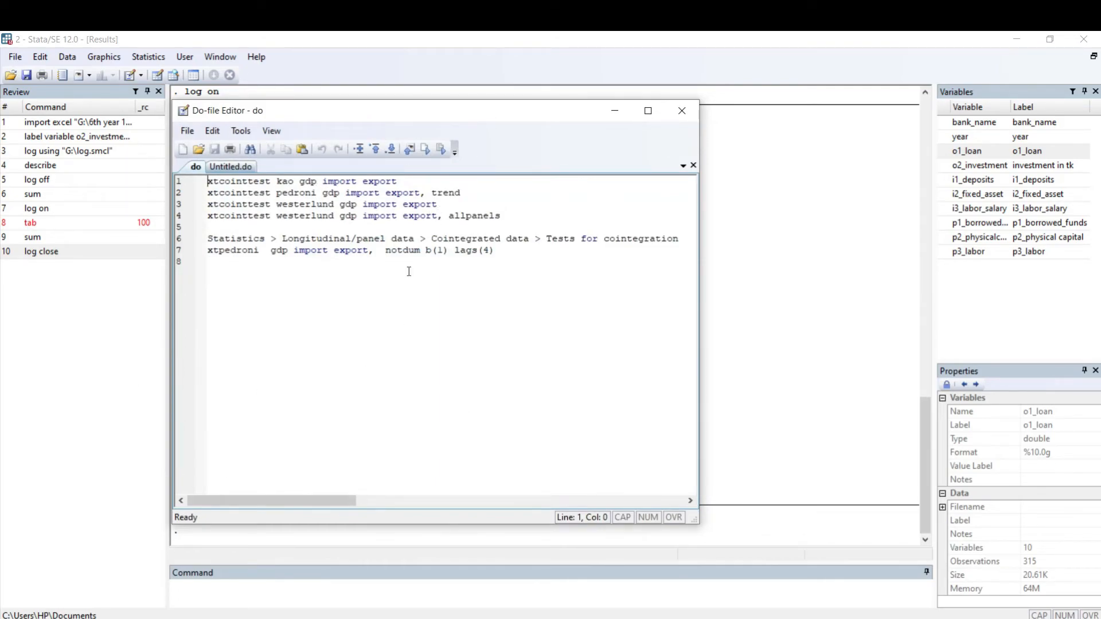
Step: Highlight all the lines of the do-file and the first xtcointtest line alone to examine the stored commands
left_click_drag(527, 263, 13, 336)
key("ctrl+a")
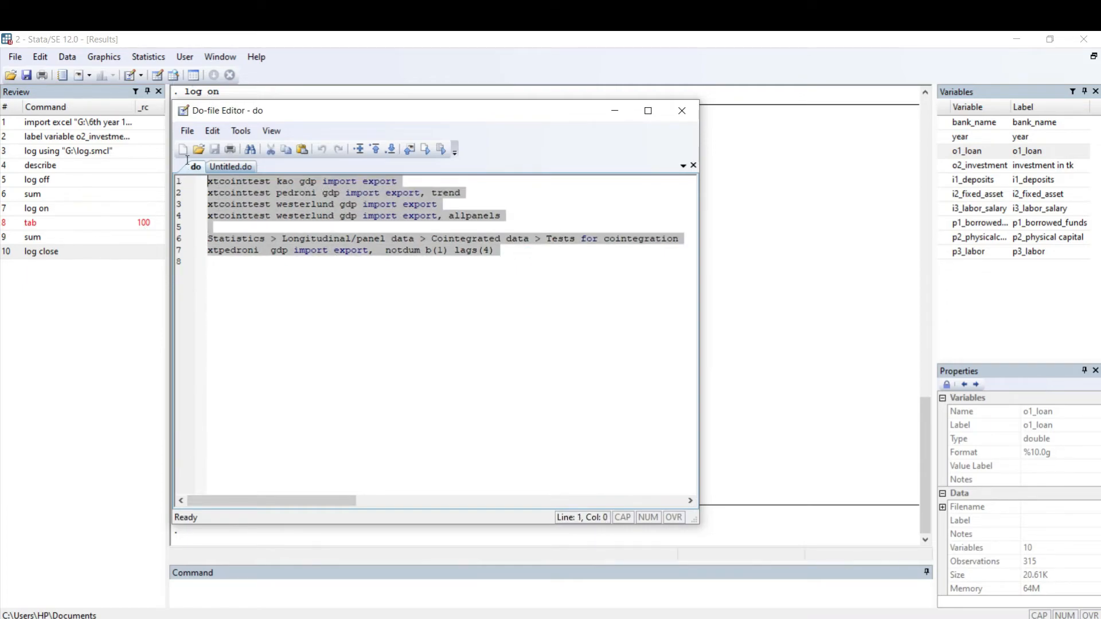
left_click(184, 182)
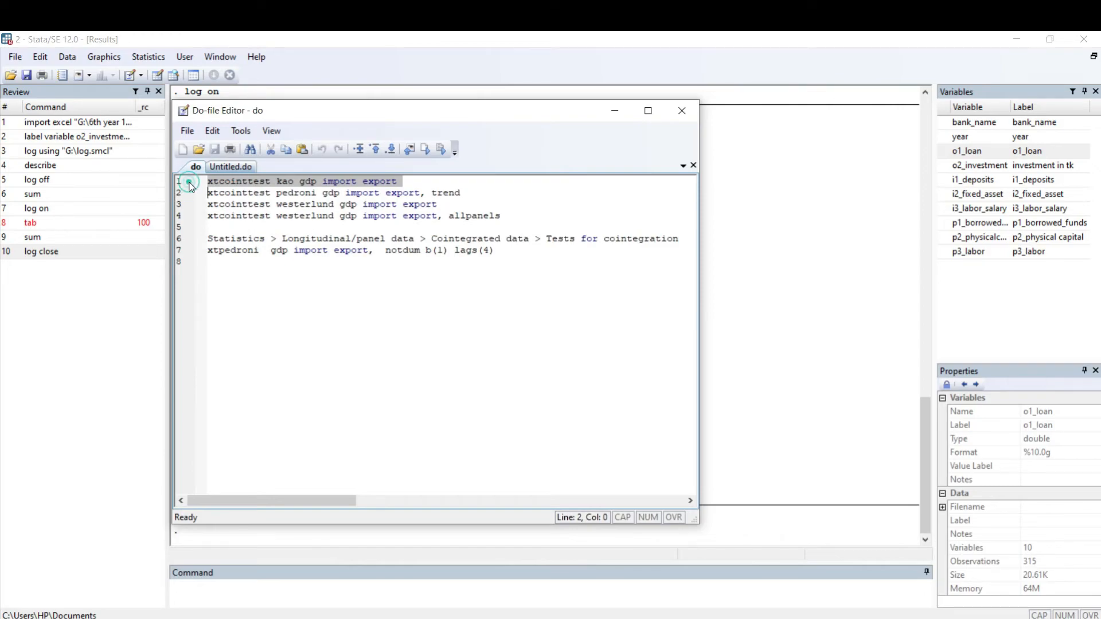
left_click(232, 181)
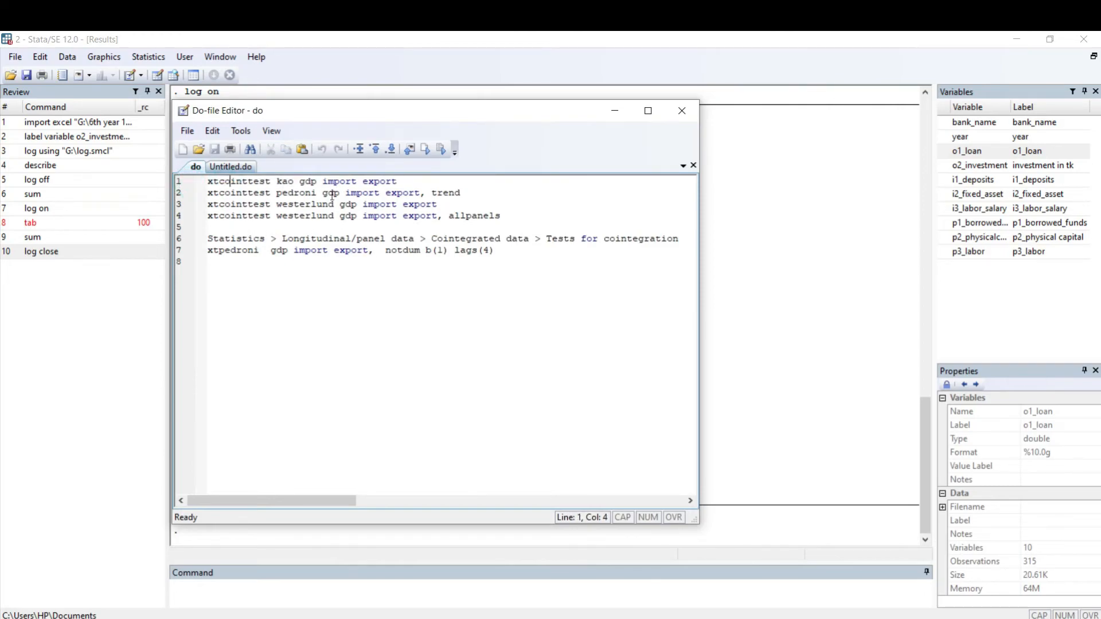
Step: Open the do-file's Save As dialog to view its save location and file type, and close it without saving
left_click(187, 130)
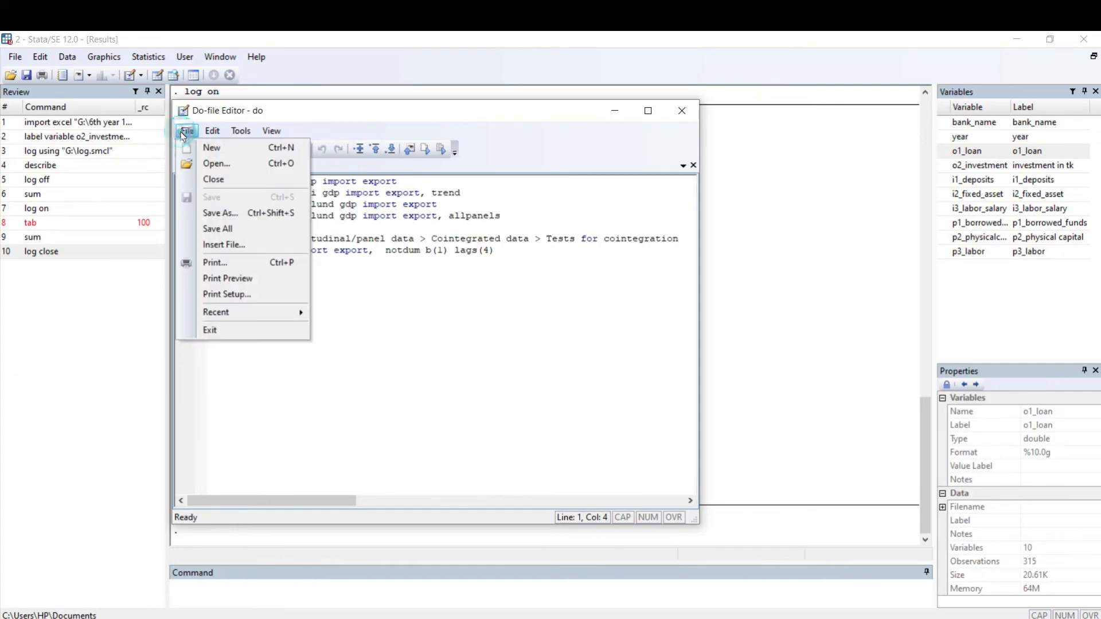
left_click(478, 251)
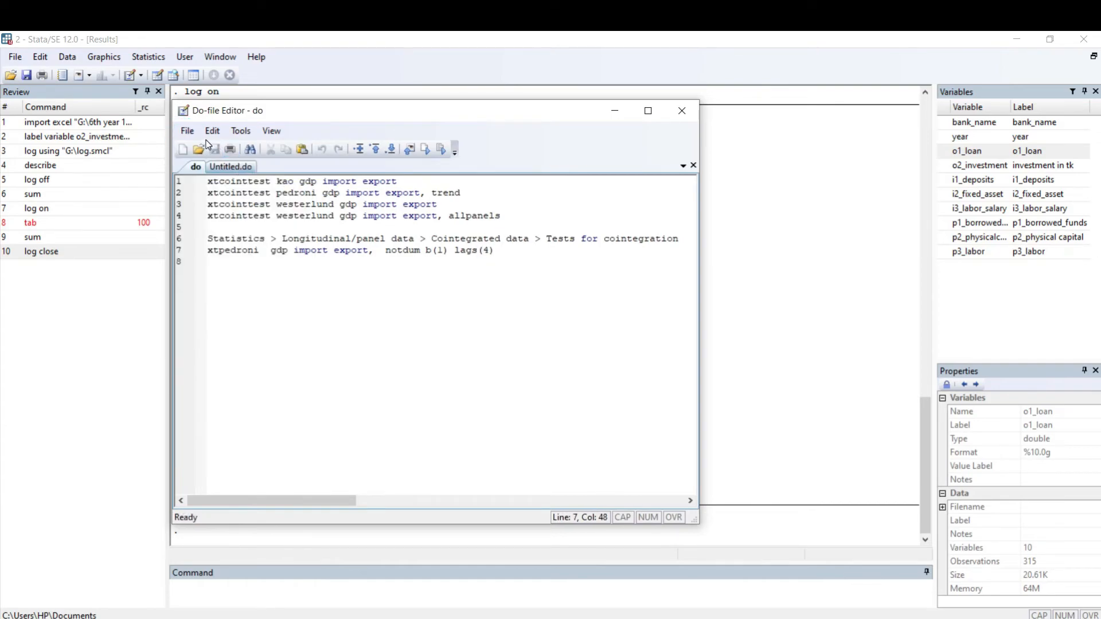
left_click(186, 131)
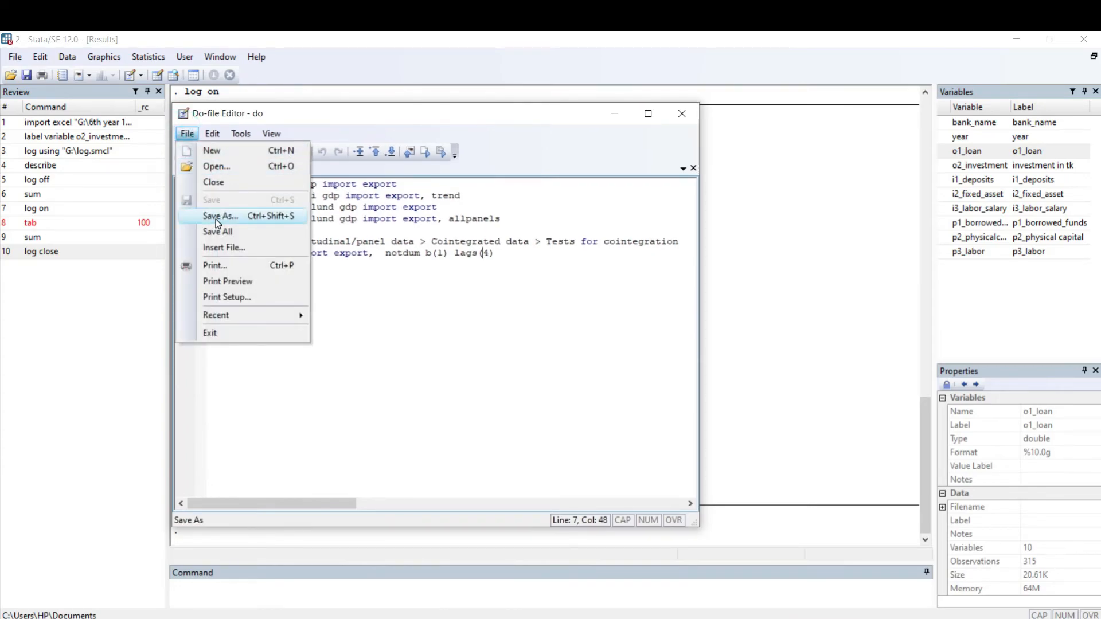
left_click(216, 219)
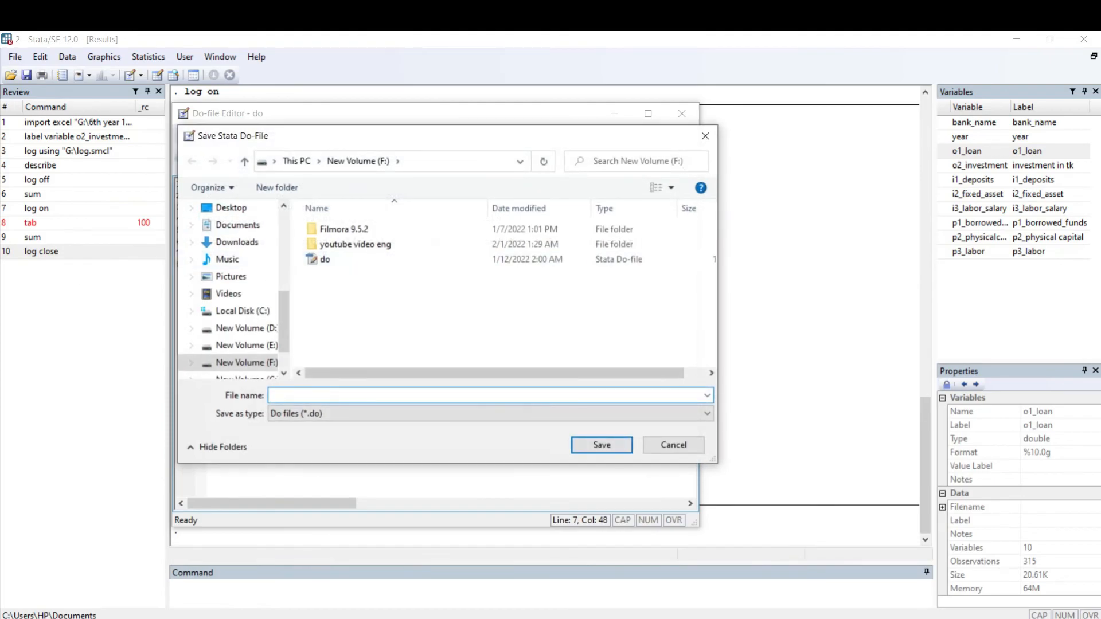
left_click(705, 136)
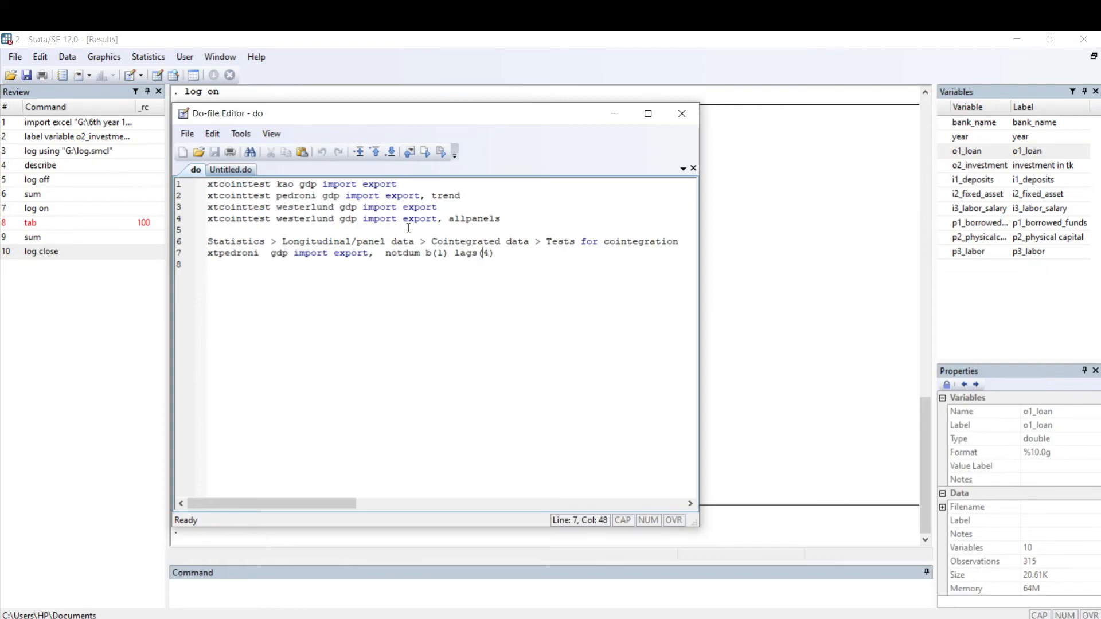
Step: Copy the do-file's first line, xtcointtest kao gdp import export, into the main window's command line without running it
left_click_drag(278, 207, 300, 191)
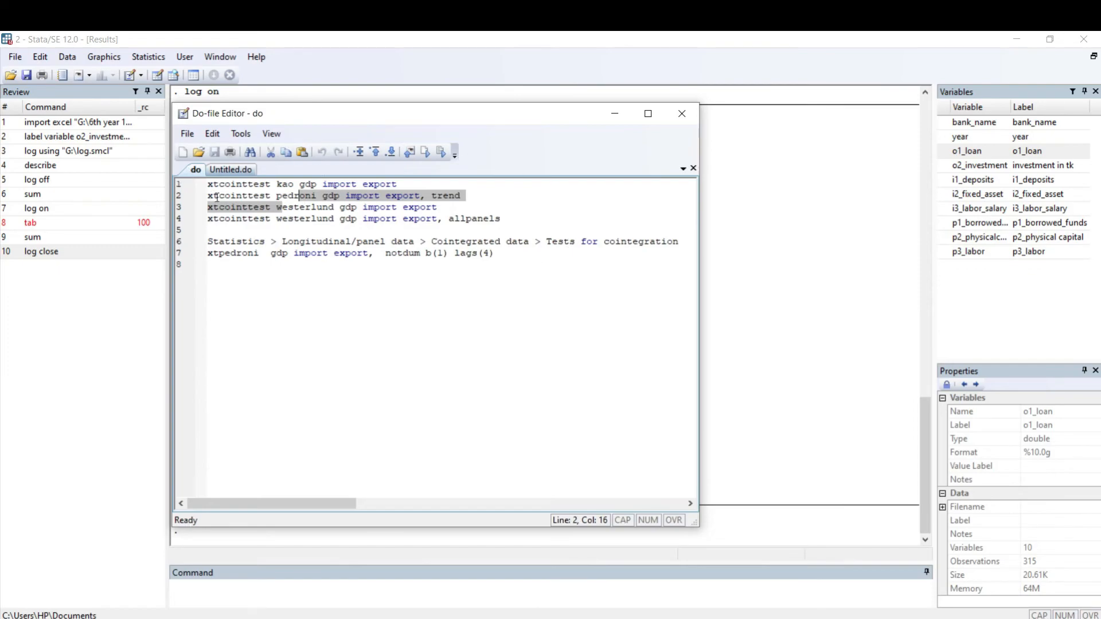
left_click(186, 183)
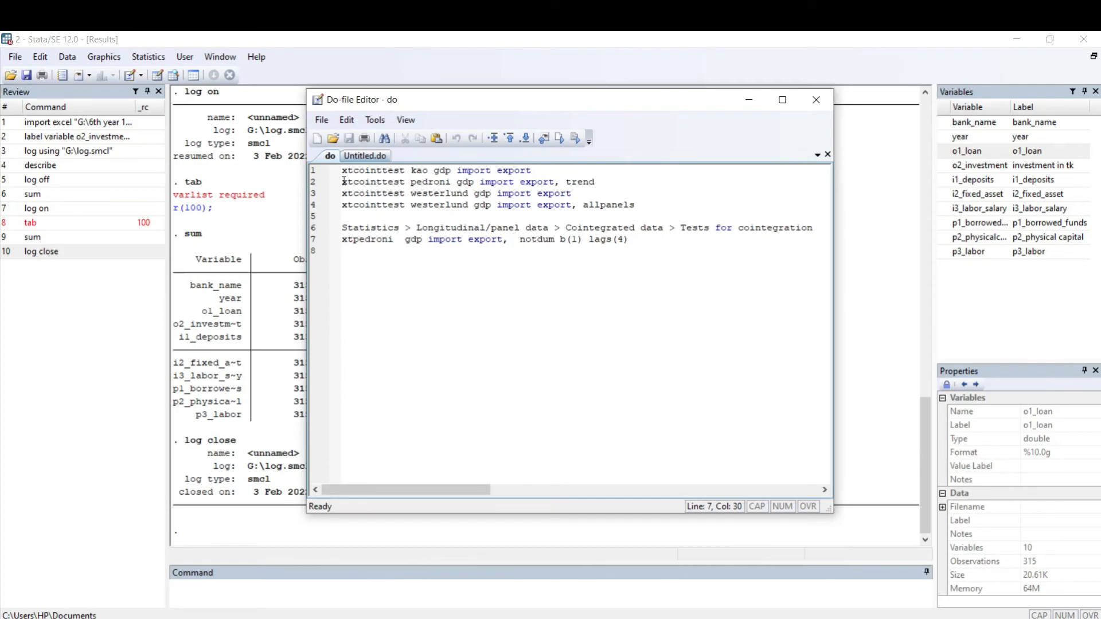
left_click(316, 171)
key("ctrl+c")
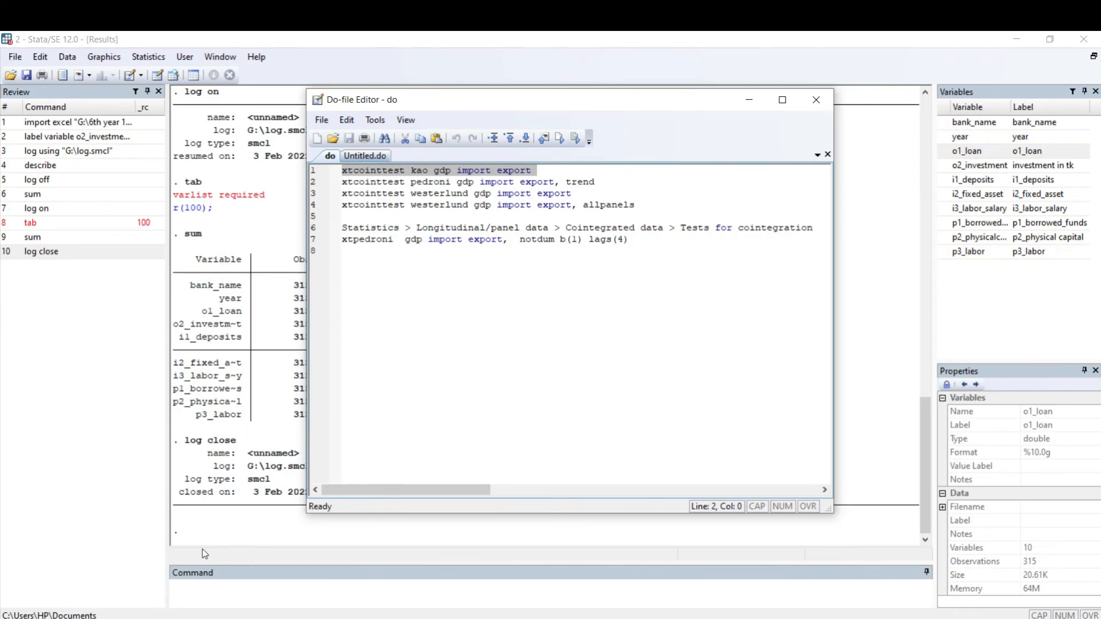
left_click(224, 339)
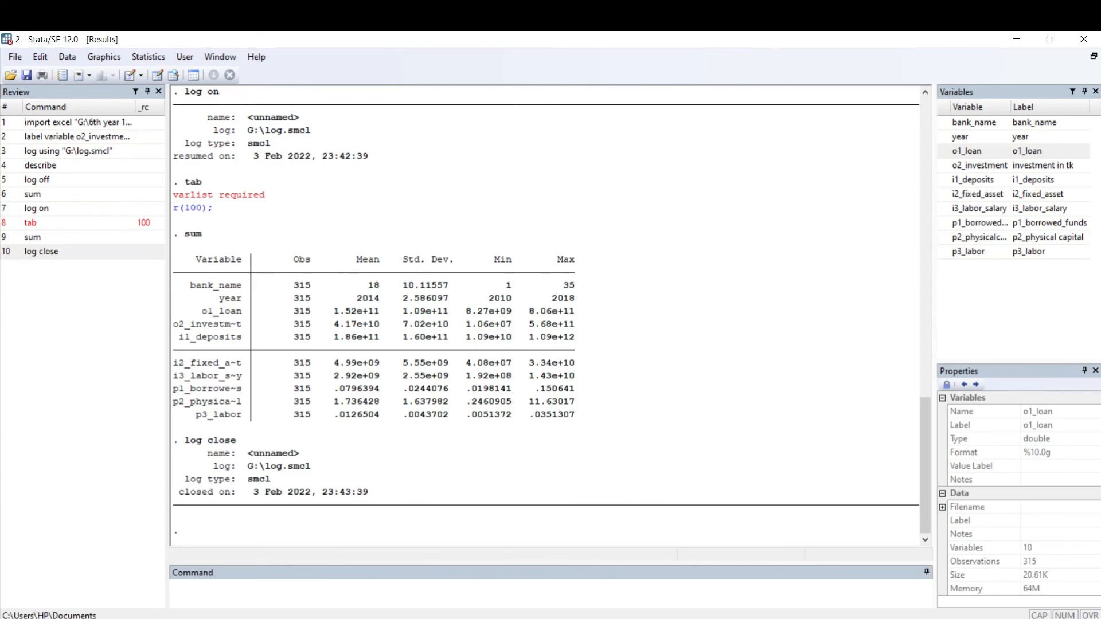
left_click(280, 618)
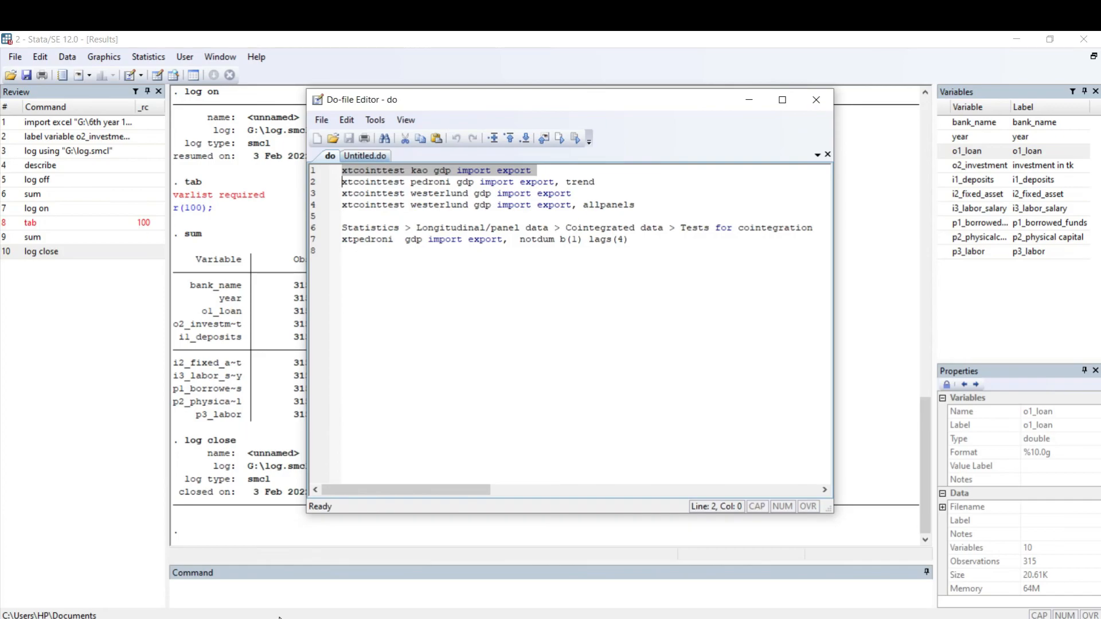
left_click(252, 590)
key("ctrl+v")
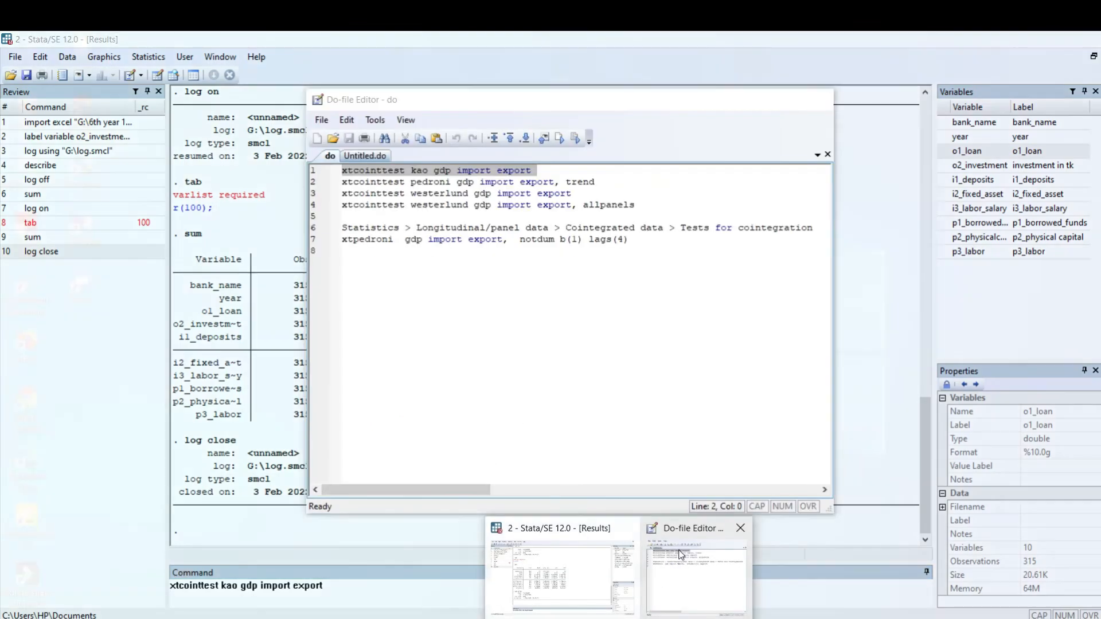
Step: Return from the do-file to the main window, browse the available multivariate time series analyses, and leave without choosing one
left_click(648, 534)
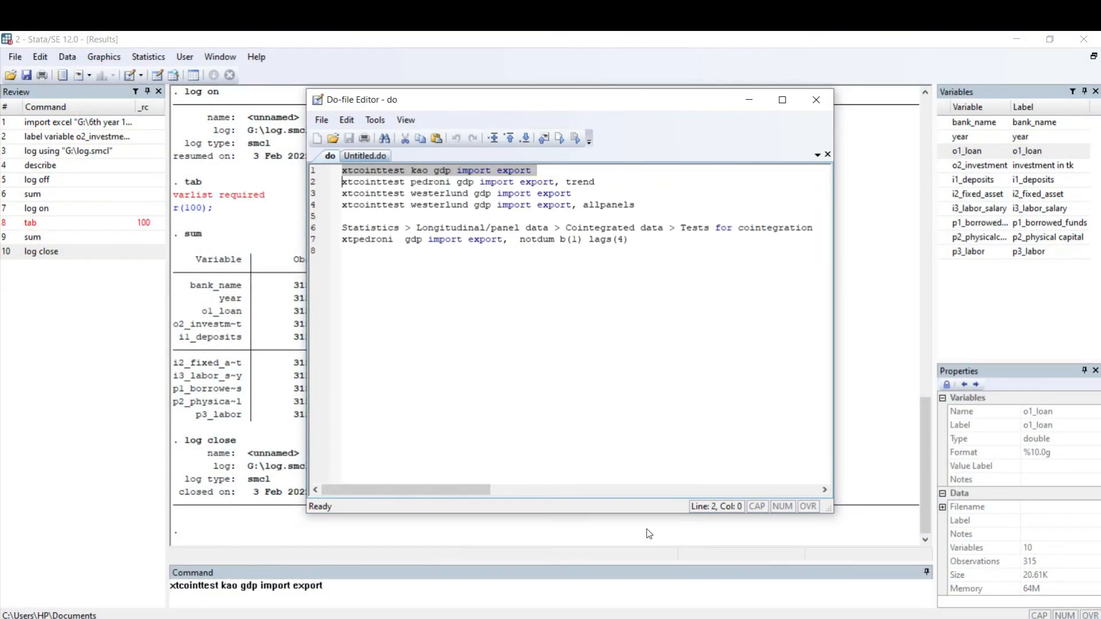
left_click(143, 58)
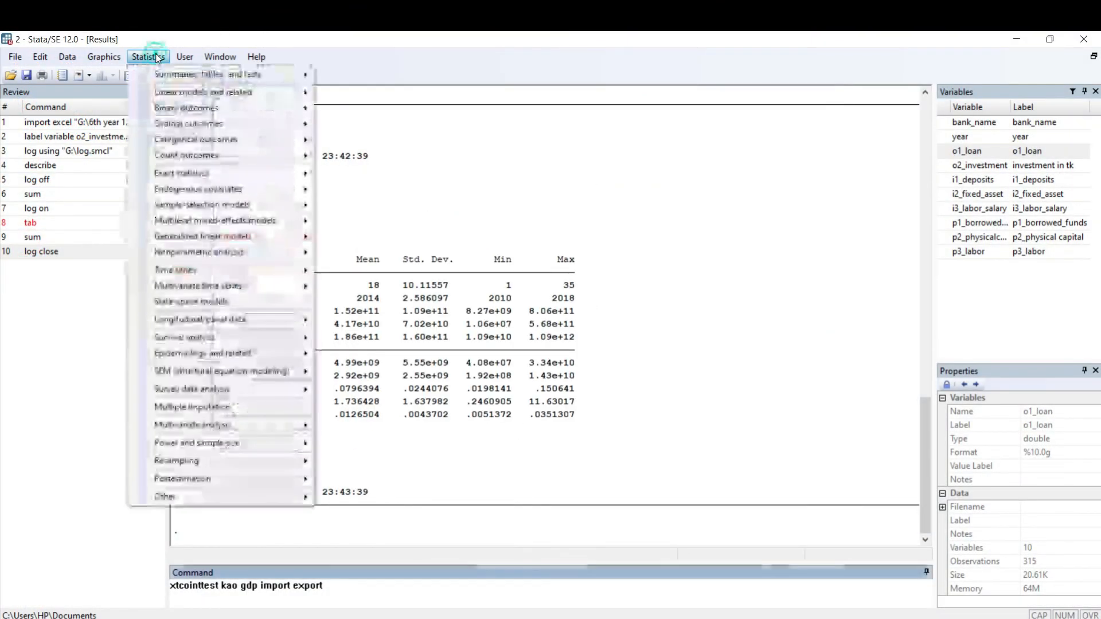
mouse_move(220, 56)
mouse_move(158, 57)
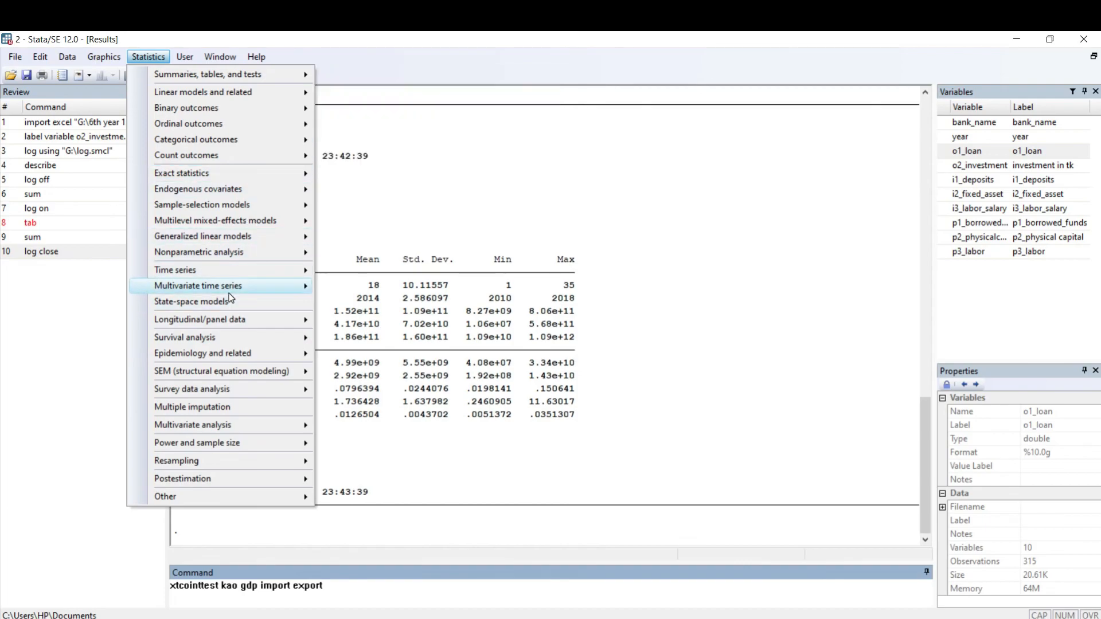
mouse_move(230, 293)
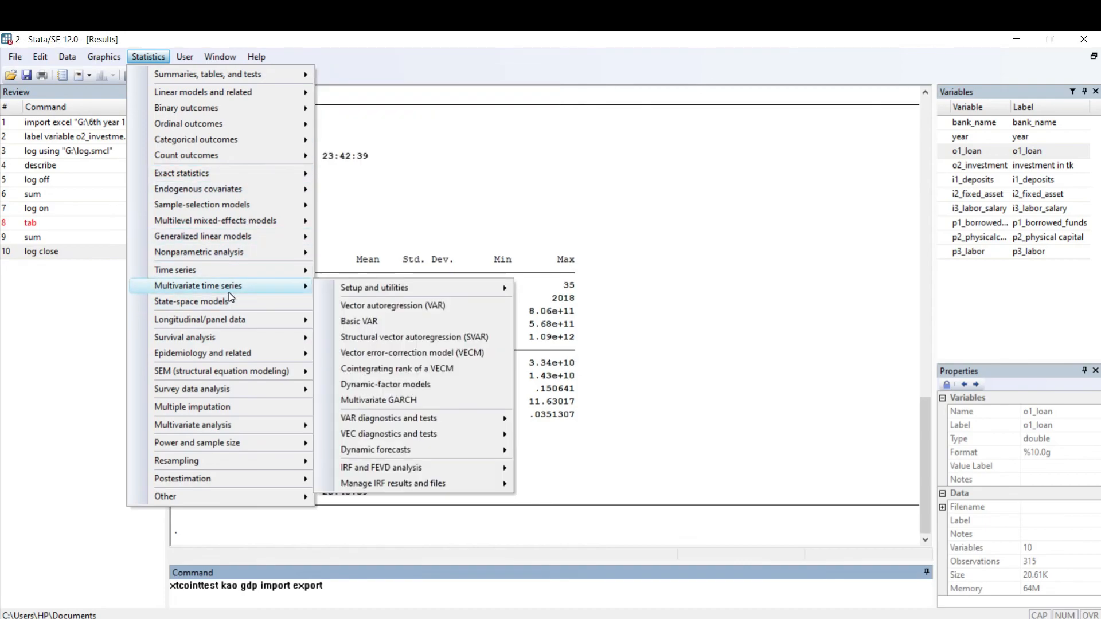
left_click(570, 189)
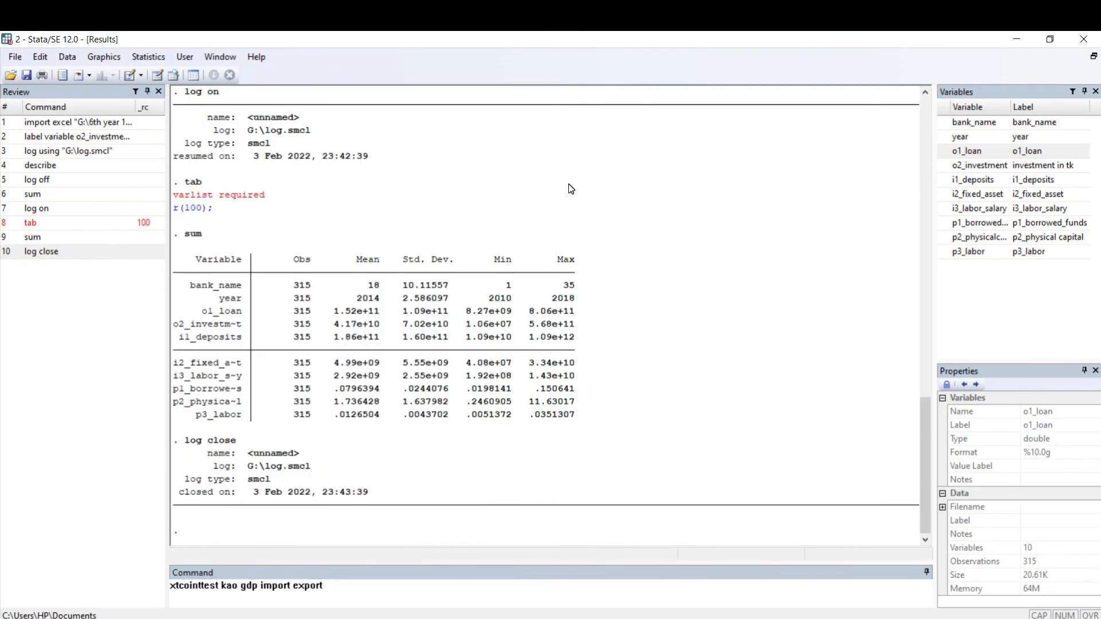